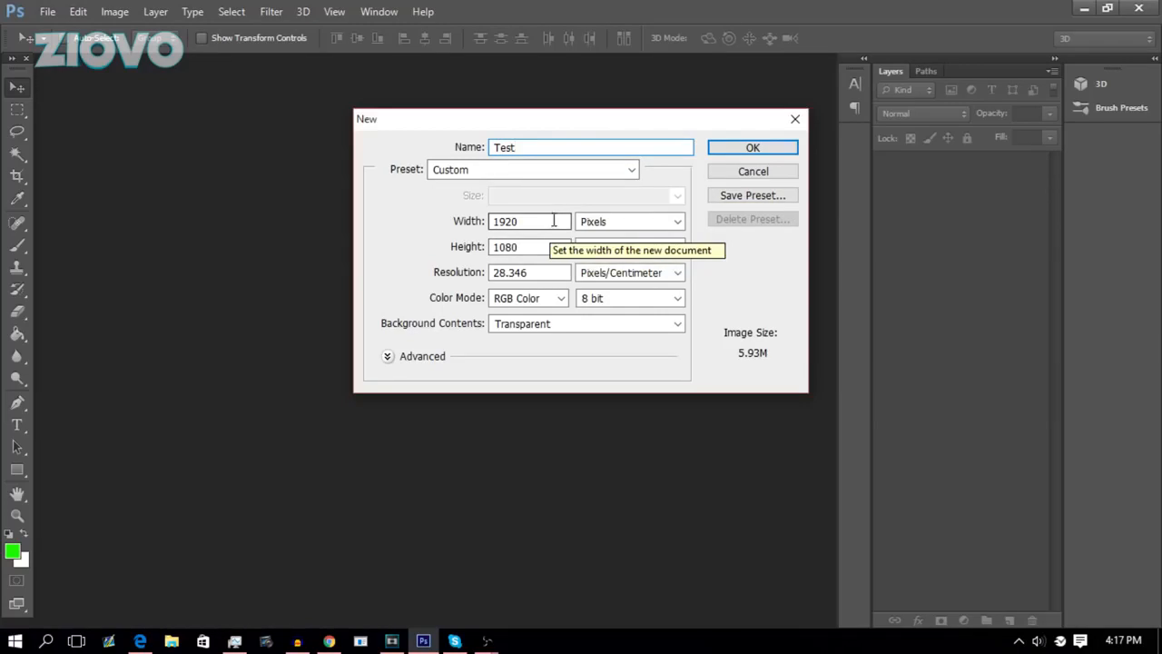
- Create the new Test document at 1280 by 720 pixels with transparent background contents
{"action": "double_click", "coordinate": [539, 221]}
{"action": "type", "text": "1280"}
{"action": "key", "text": "Tab"}
{"action": "type", "text": "720"}
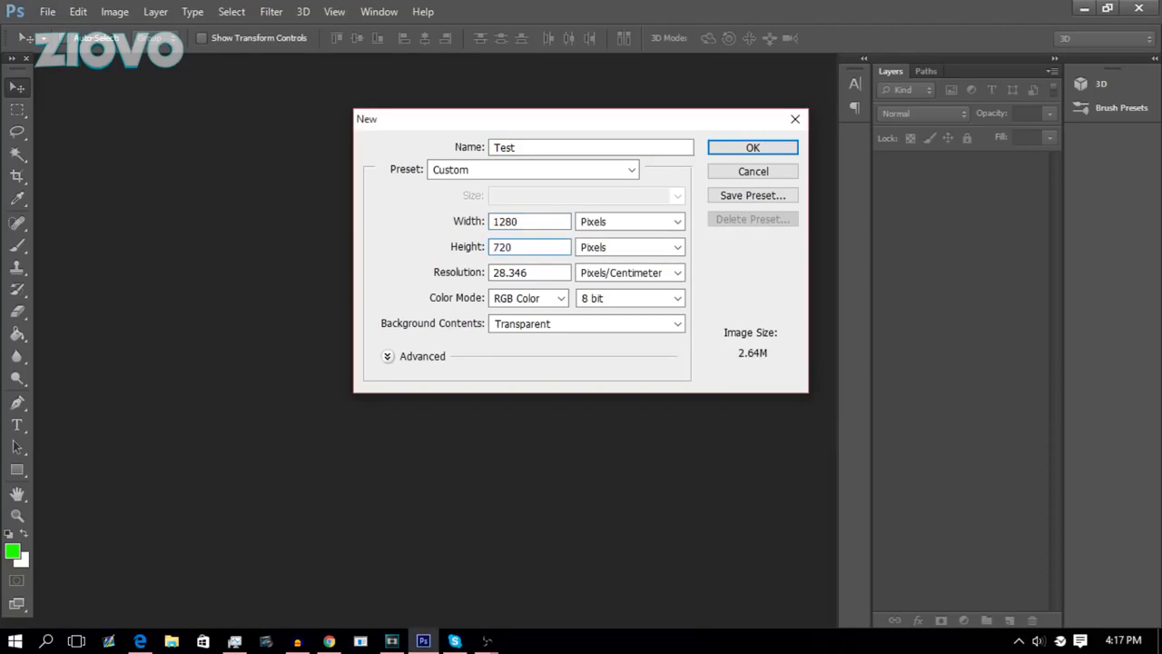
{"action": "left_click", "coordinate": [601, 224]}
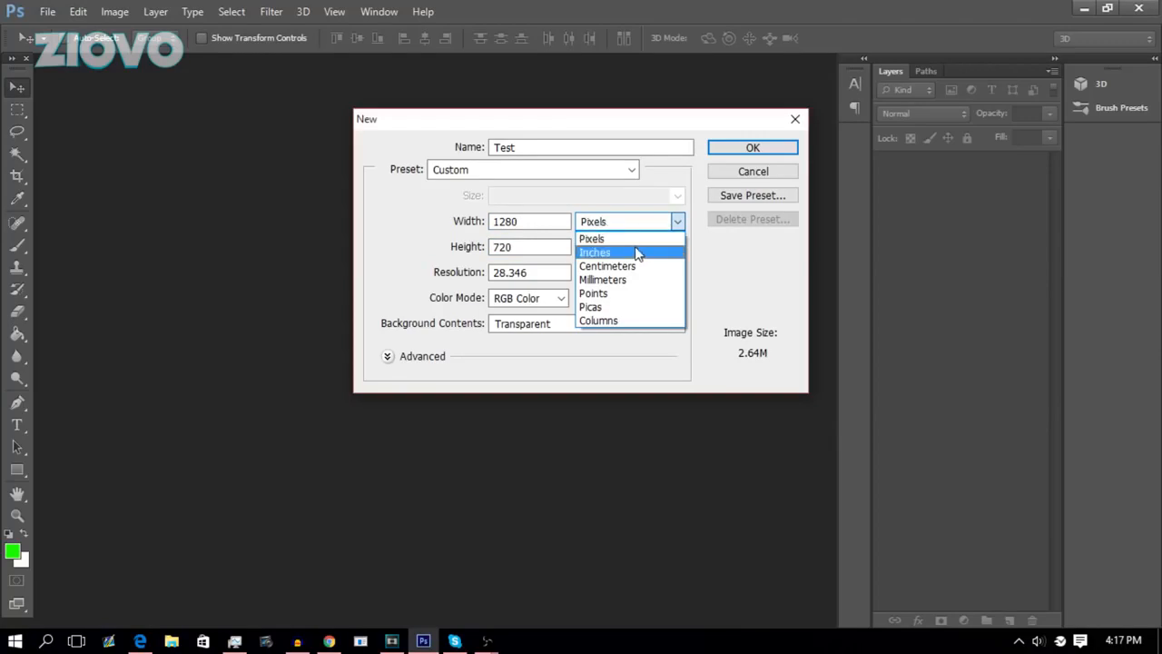
{"action": "left_click", "coordinate": [639, 240]}
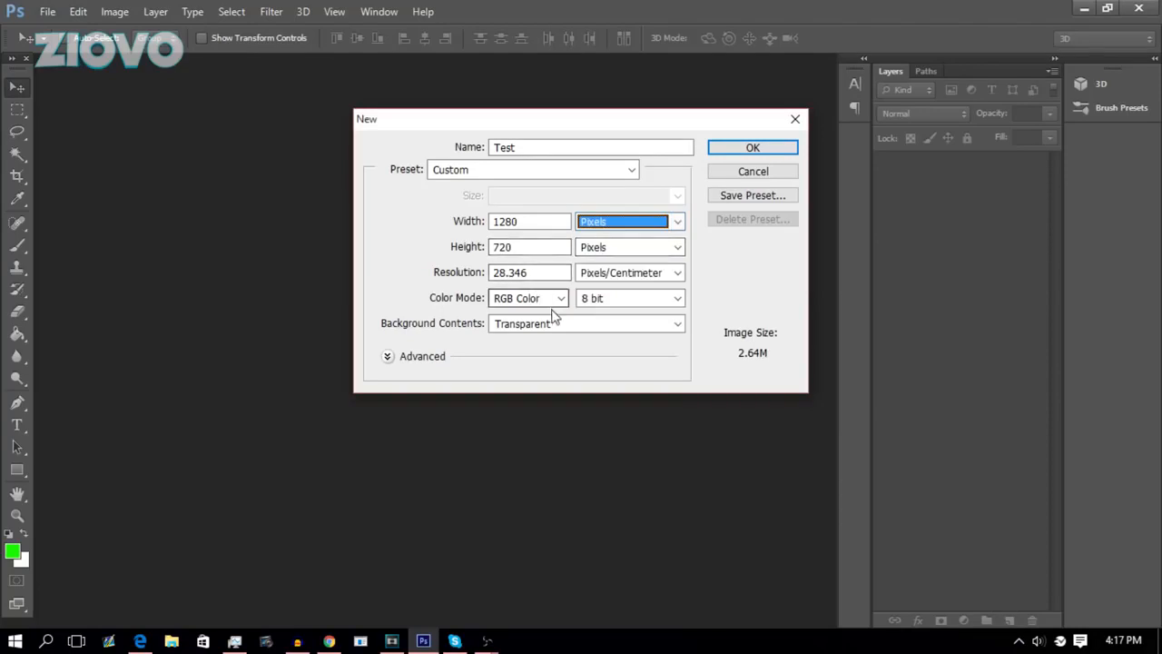
{"action": "left_click", "coordinate": [533, 331]}
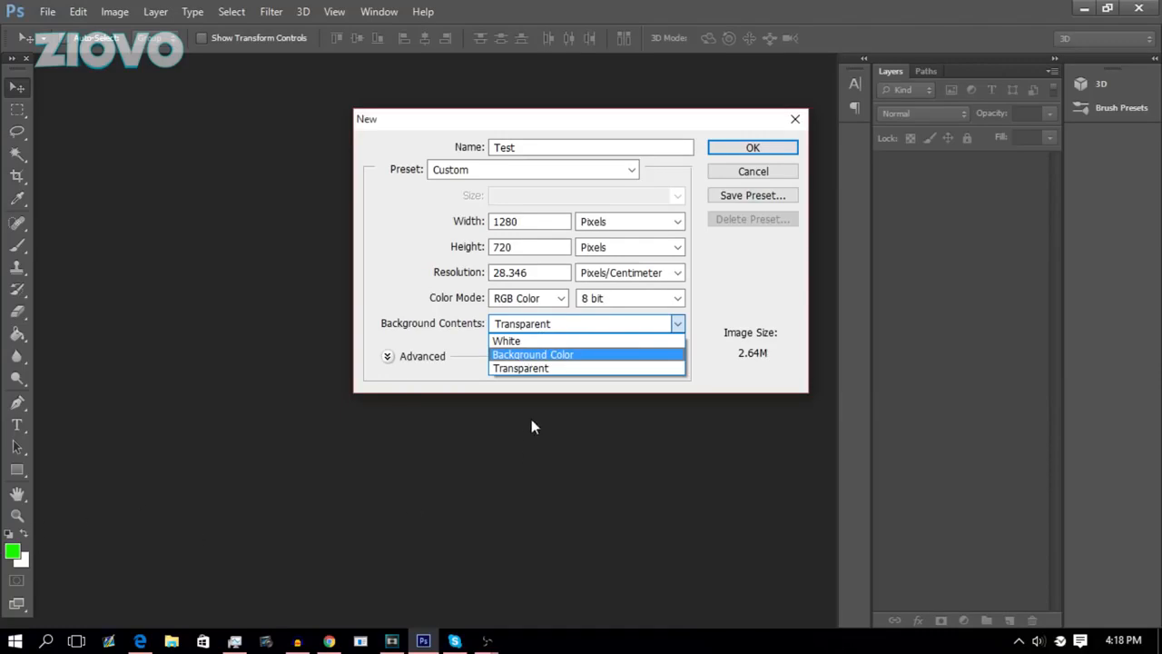
{"action": "left_click", "coordinate": [534, 367]}
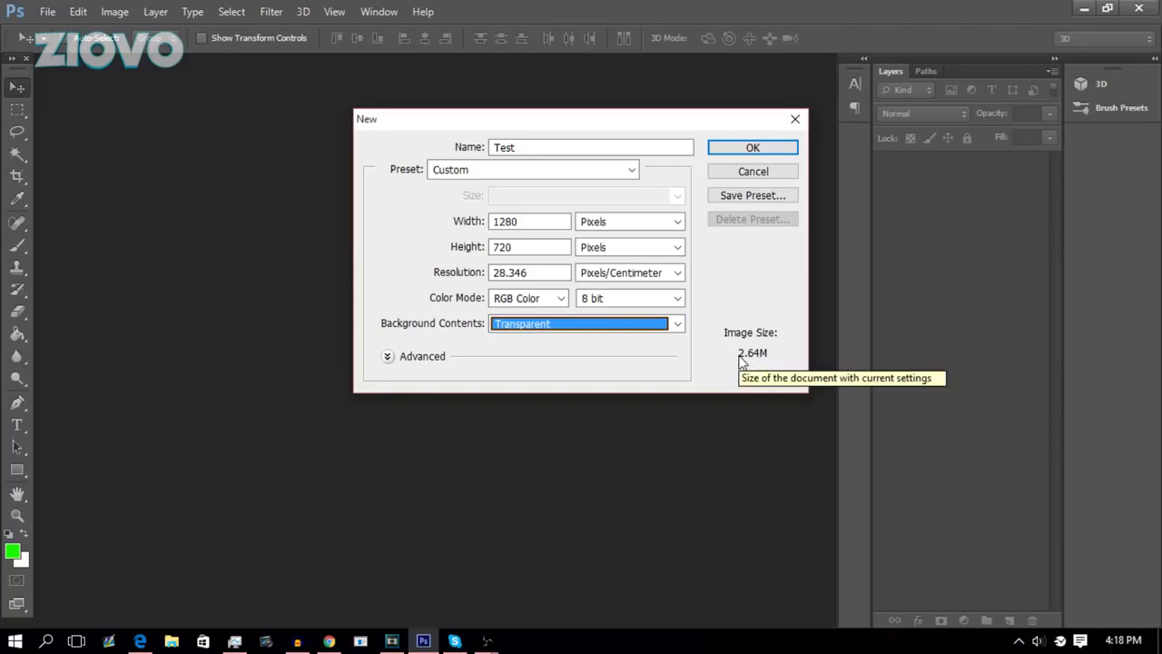
{"action": "left_click", "coordinate": [758, 147]}
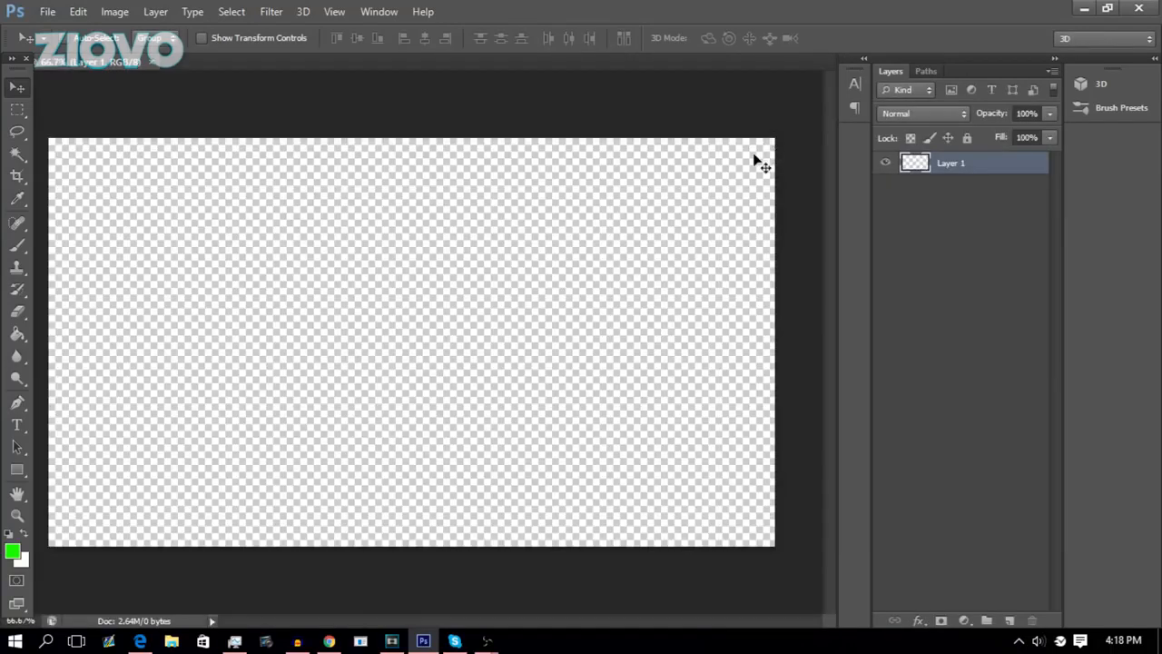
{"action": "left_click", "coordinate": [45, 11]}
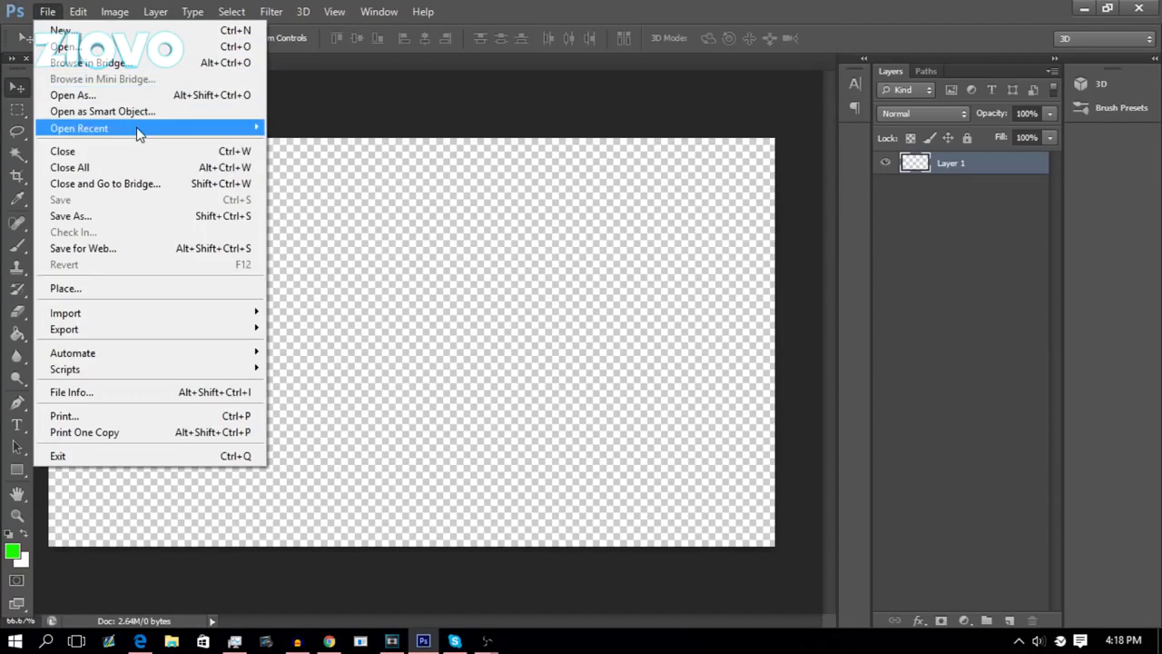
{"action": "left_click", "coordinate": [128, 216]}
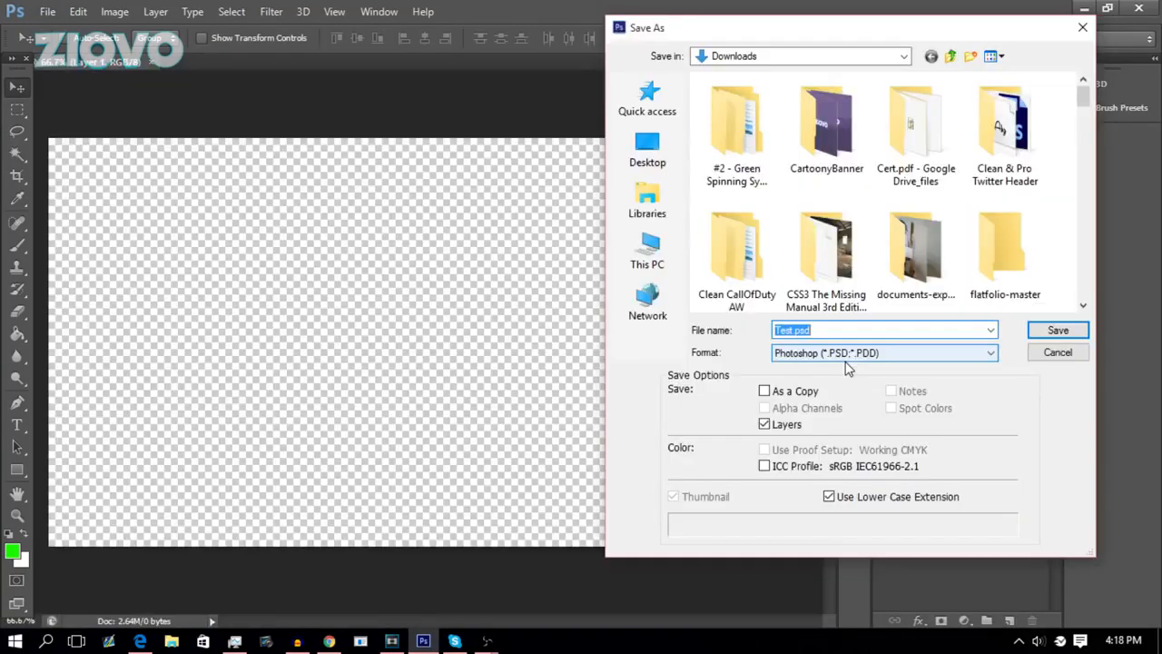
{"action": "left_click", "coordinate": [848, 364]}
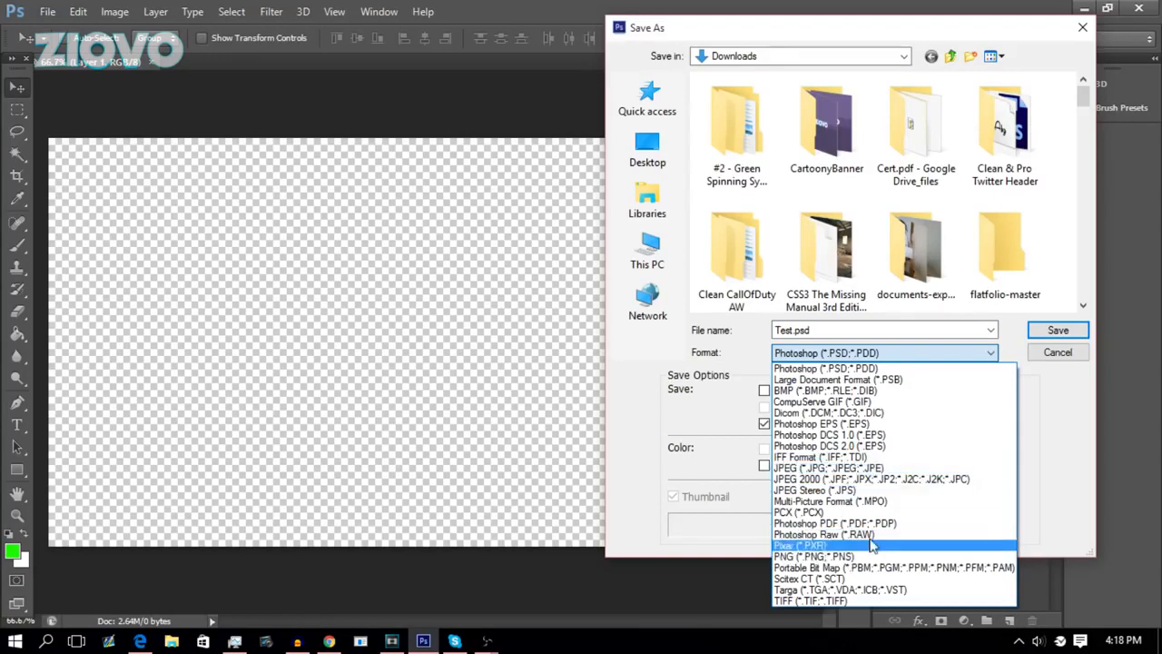
{"action": "left_click", "coordinate": [1083, 32]}
{"action": "left_click", "coordinate": [1083, 32]}
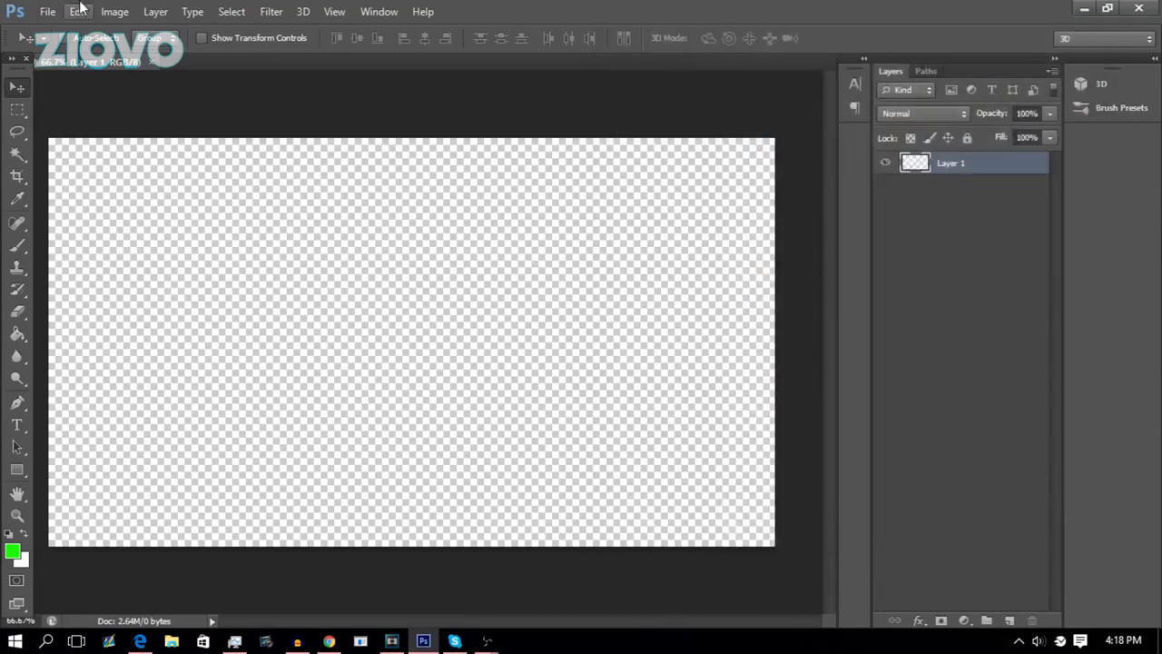
{"action": "left_click", "coordinate": [47, 11]}
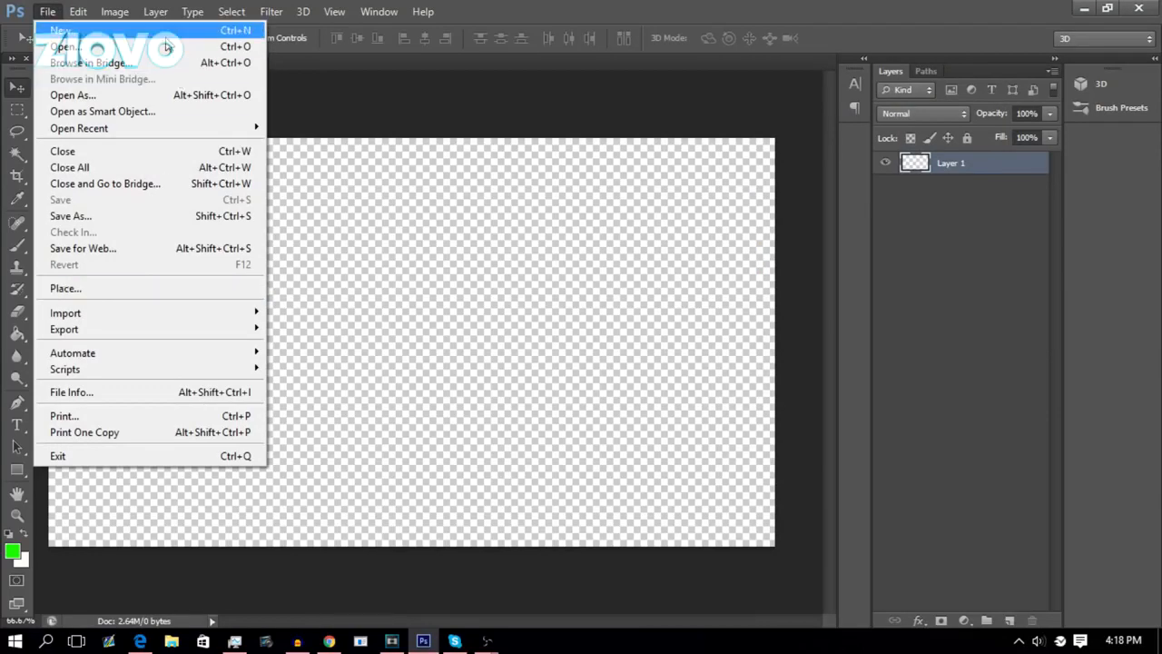
{"action": "left_click", "coordinate": [323, 65]}
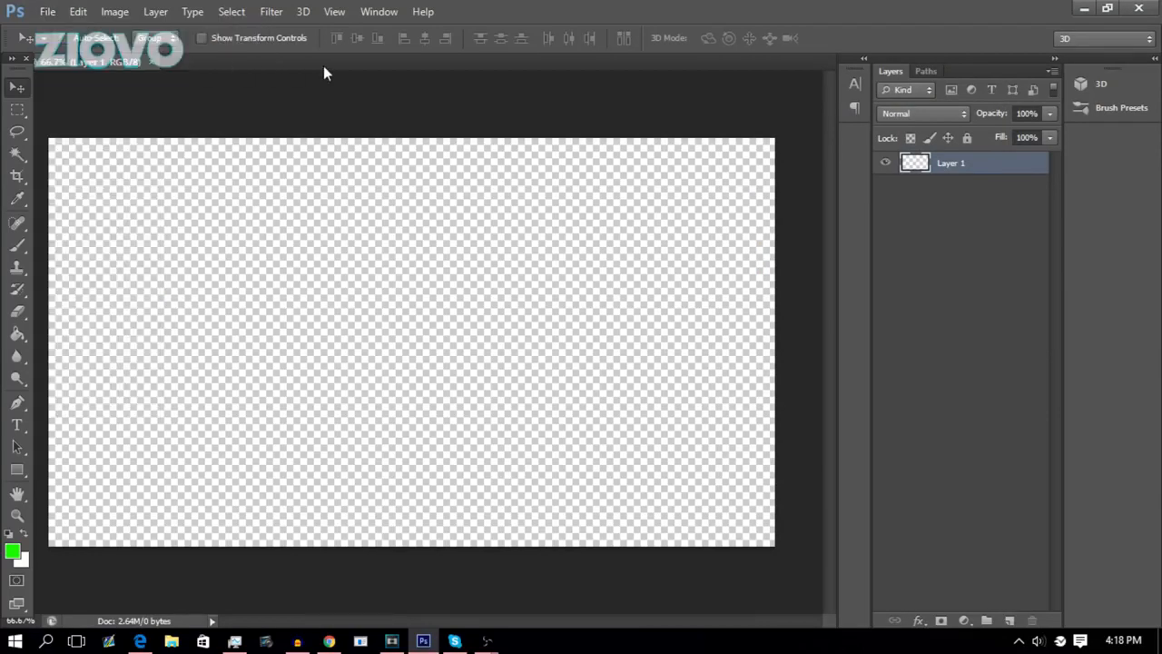
- Place the image dark-blue-grunge-texture.jpg from Downloads into the document at its default size and position
{"action": "left_click", "coordinate": [48, 11]}
{"action": "left_click", "coordinate": [154, 290]}
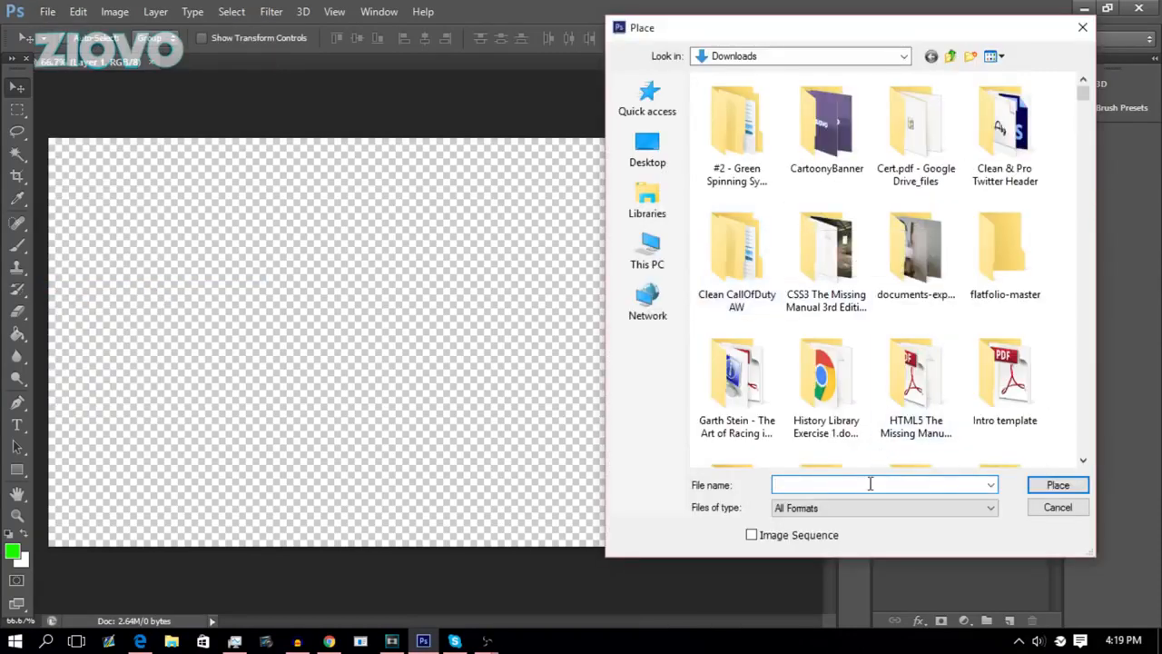
{"action": "type", "text": "dark"}
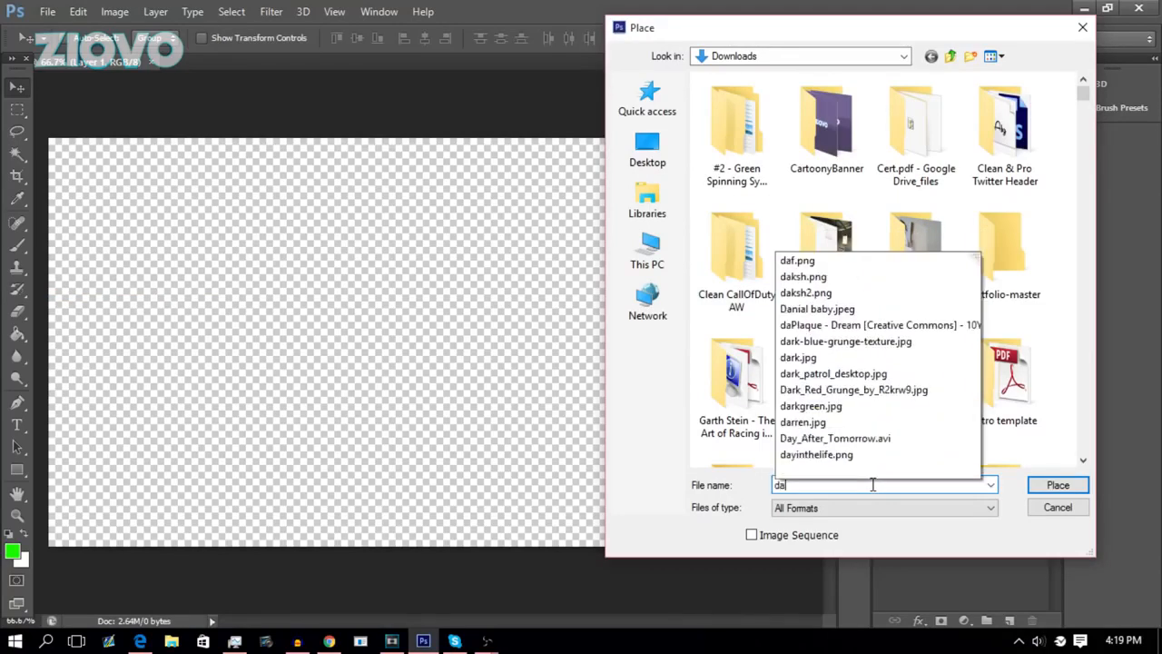
{"action": "key", "text": "Down"}
{"action": "key", "text": "Return"}
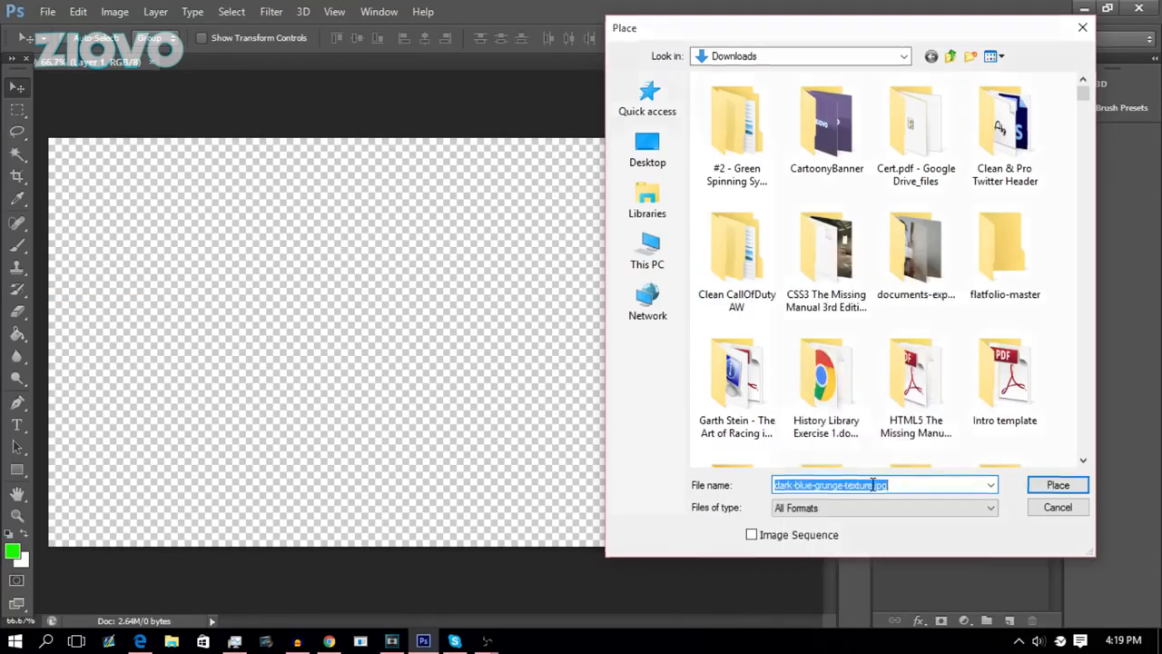
{"action": "key", "text": "Return"}
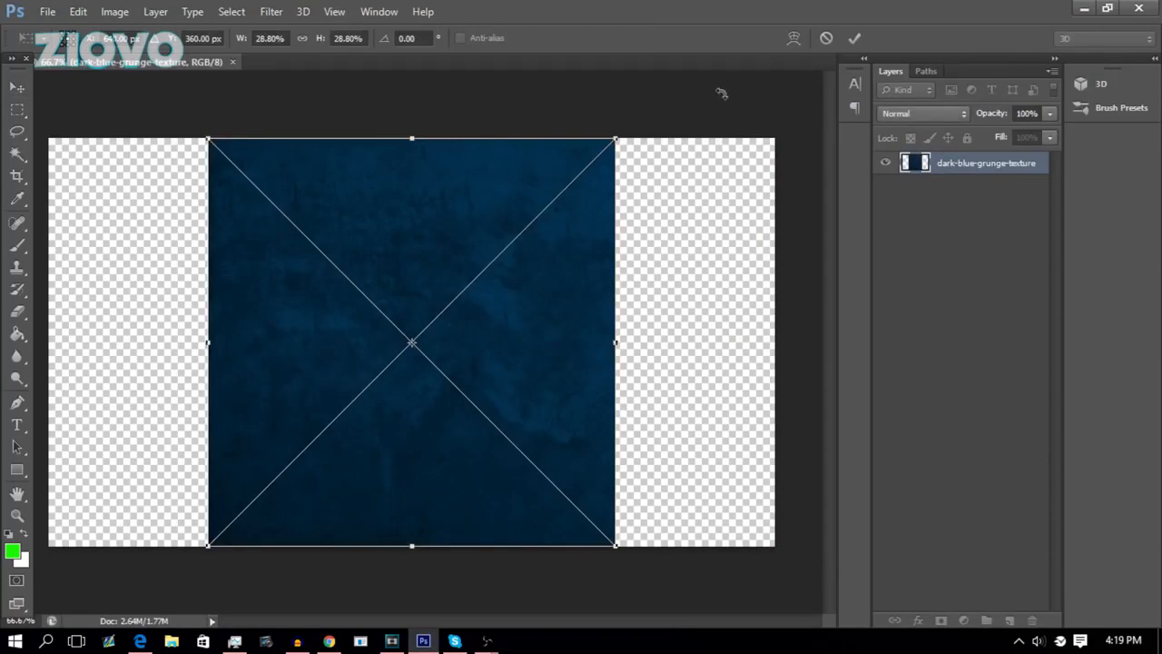
{"action": "left_click", "coordinate": [852, 39]}
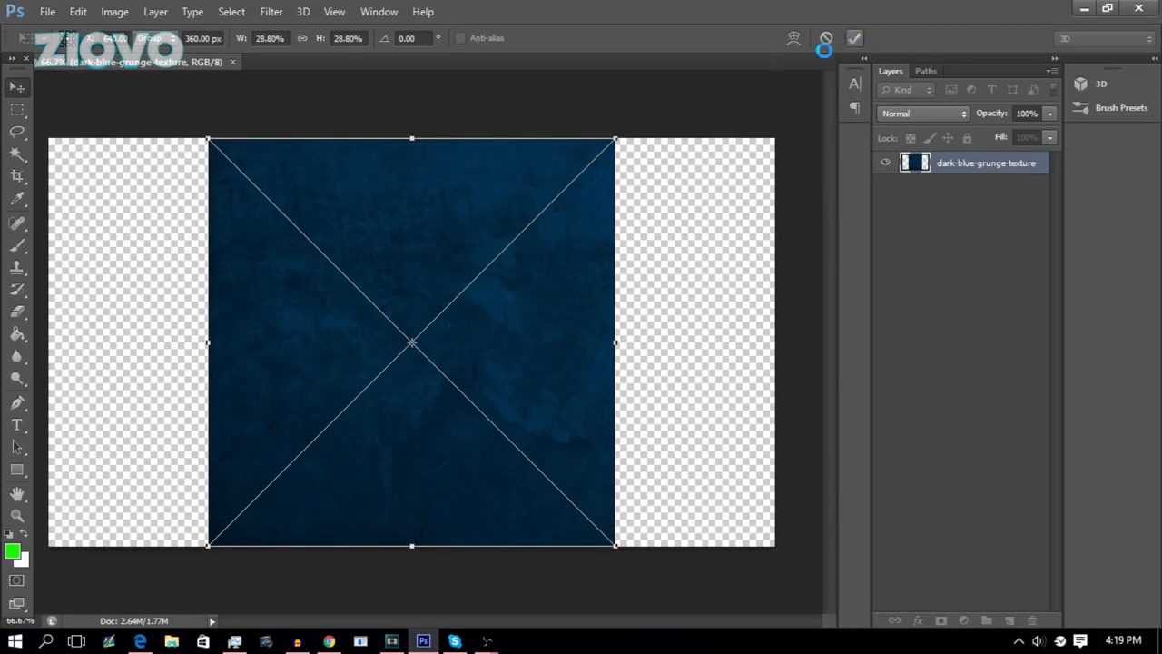
- Undo the placement of the texture image and redo it
{"action": "left_click", "coordinate": [78, 12]}
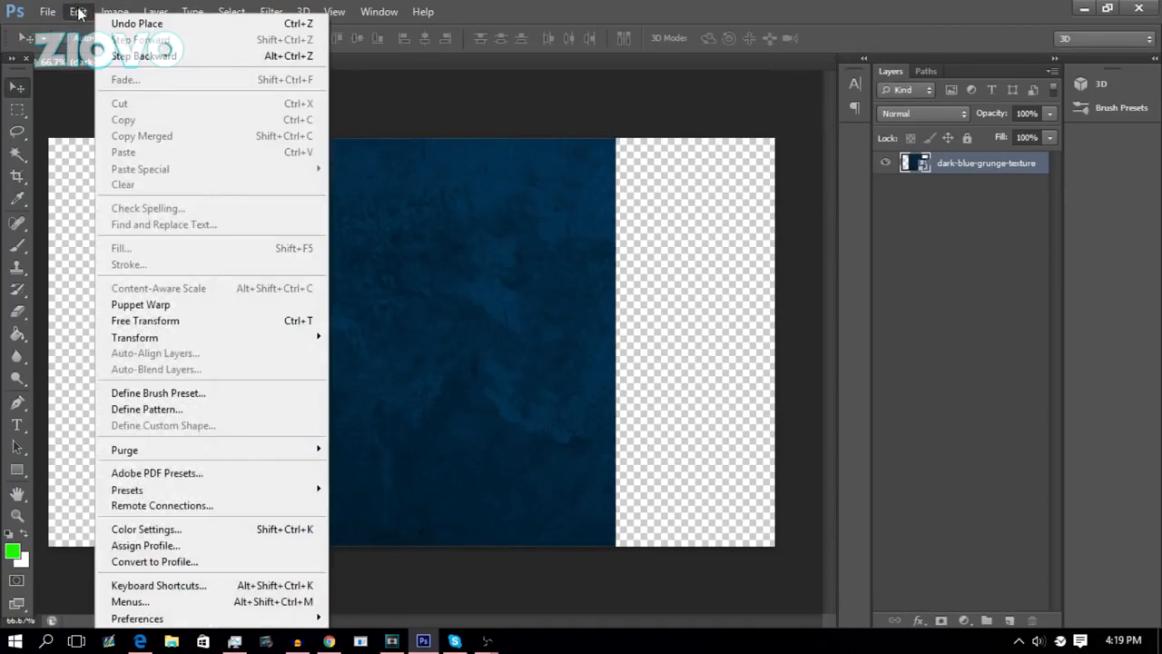
{"action": "left_click", "coordinate": [135, 25]}
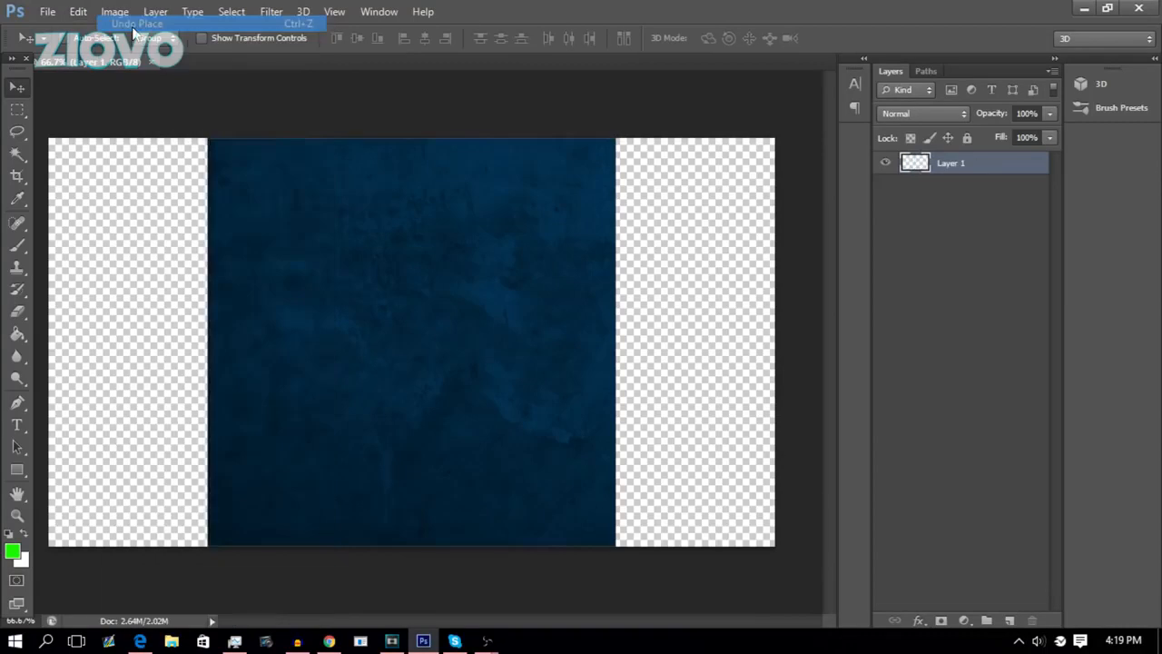
{"action": "left_click", "coordinate": [80, 10]}
{"action": "left_click", "coordinate": [132, 24]}
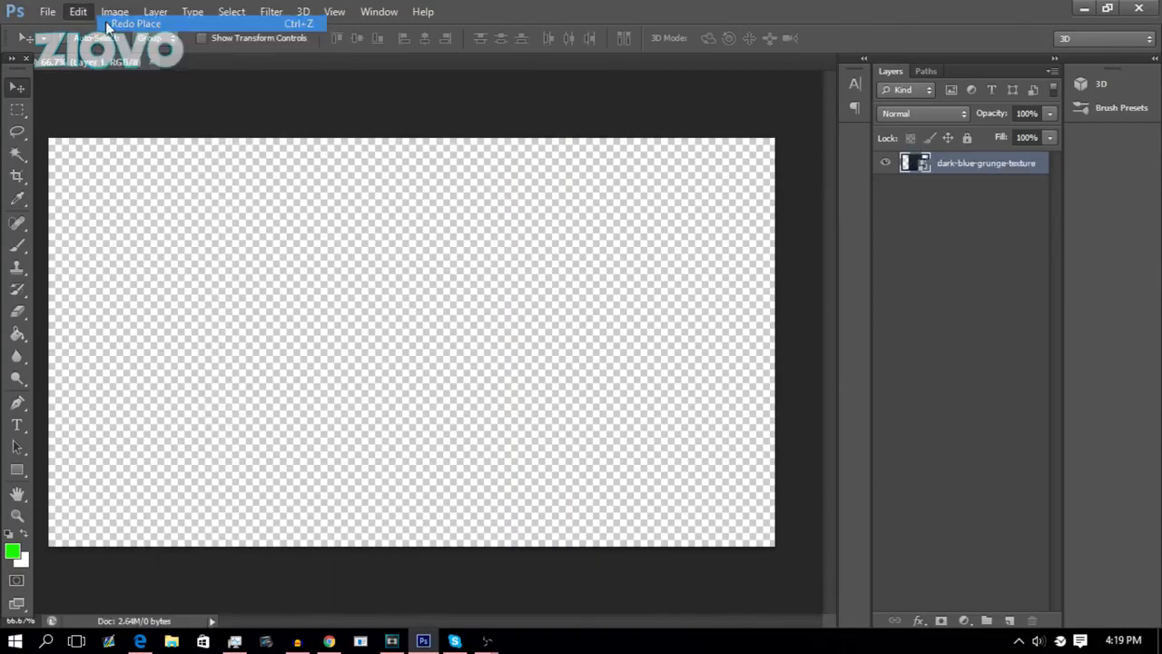
- Rotate the dark-blue-grunge-texture layer by 180°
{"action": "left_click", "coordinate": [107, 9]}
{"action": "mouse_move", "coordinate": [78, 11]}
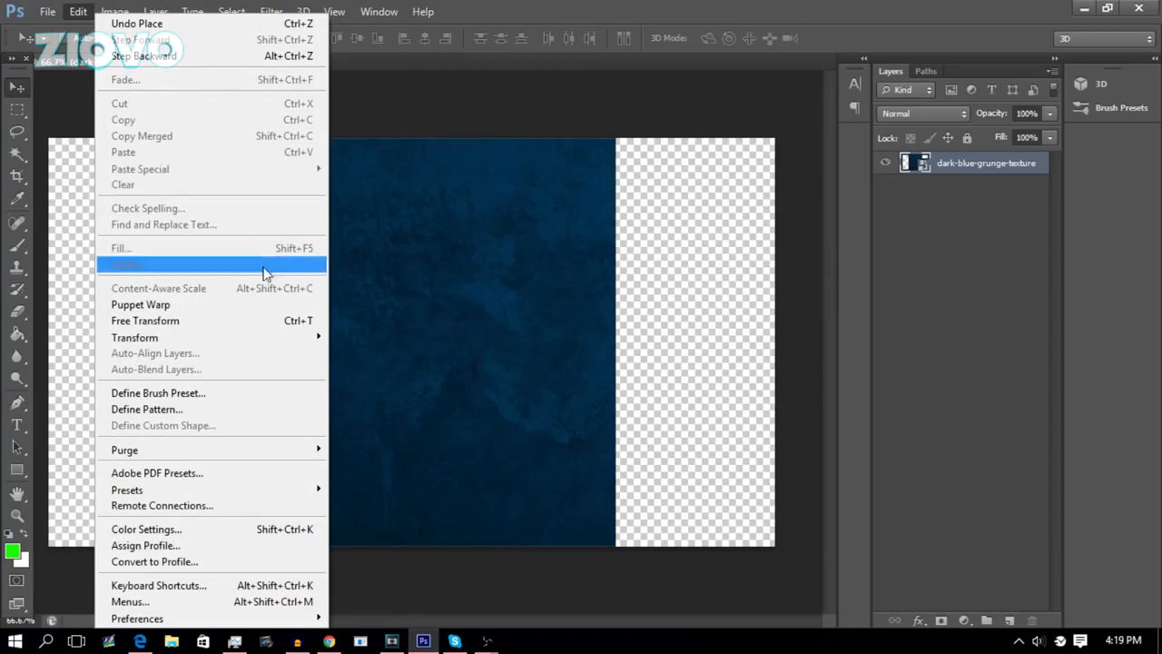
{"action": "mouse_move", "coordinate": [286, 337]}
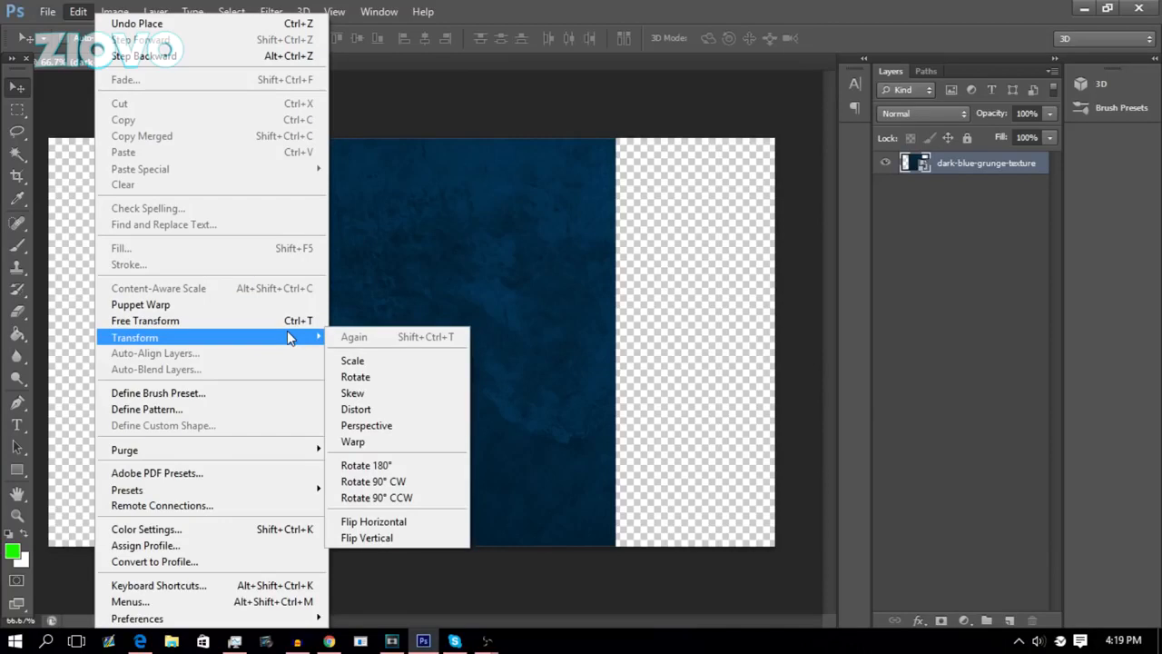
{"action": "left_click", "coordinate": [395, 468]}
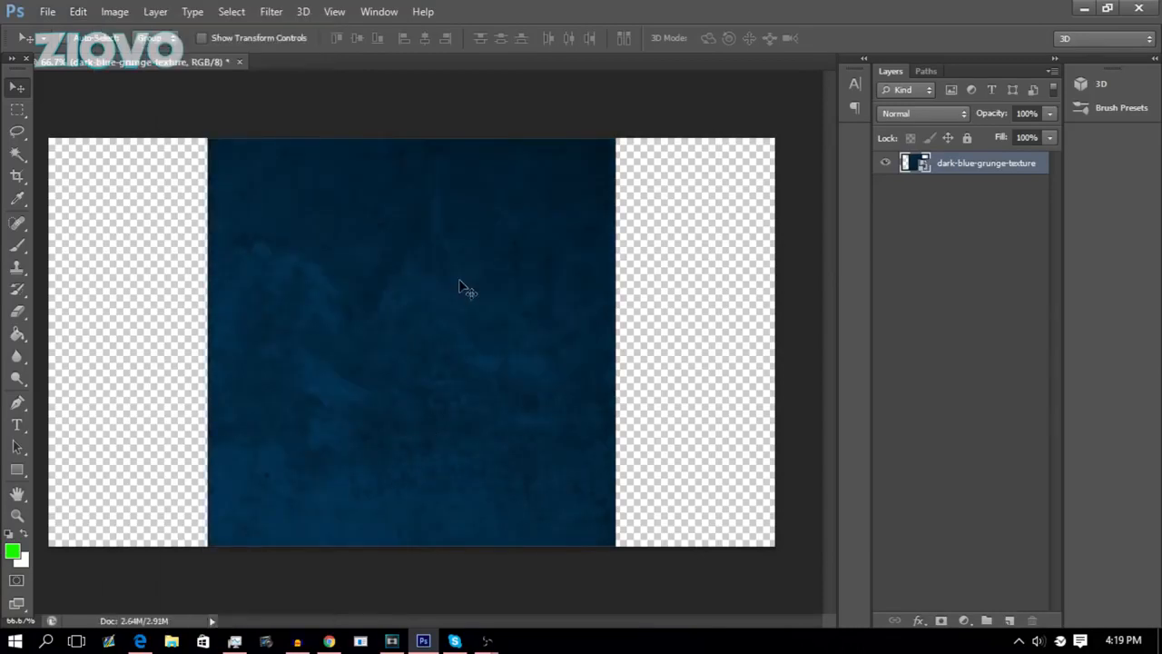
{"action": "left_click", "coordinate": [80, 11]}
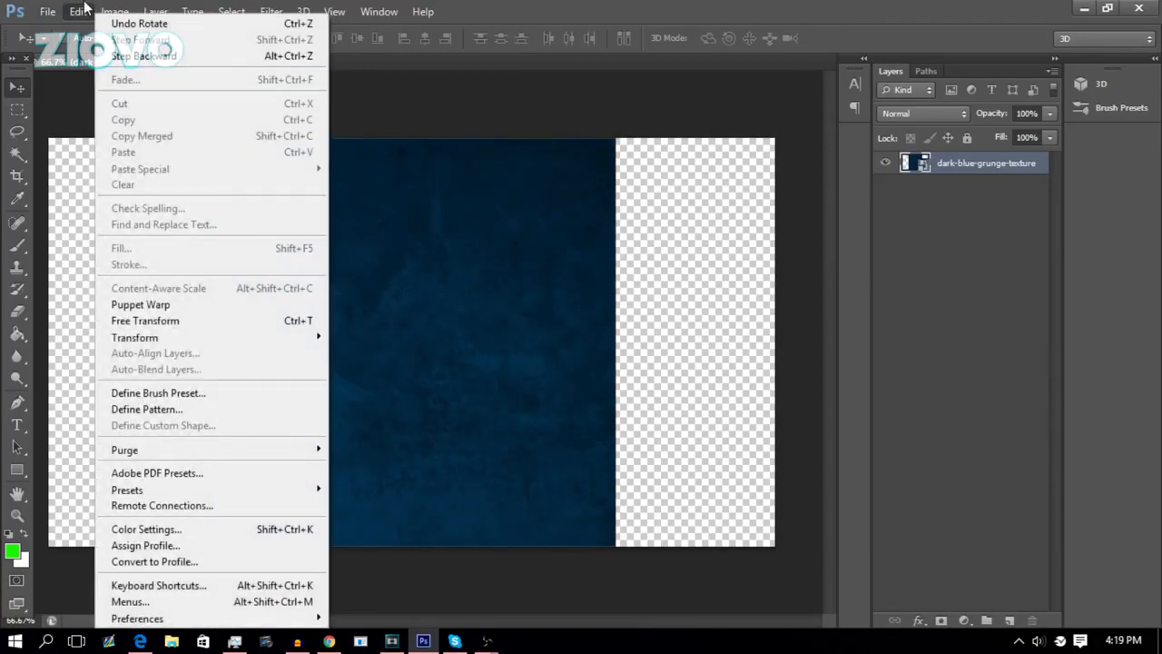
{"action": "mouse_move", "coordinate": [124, 9]}
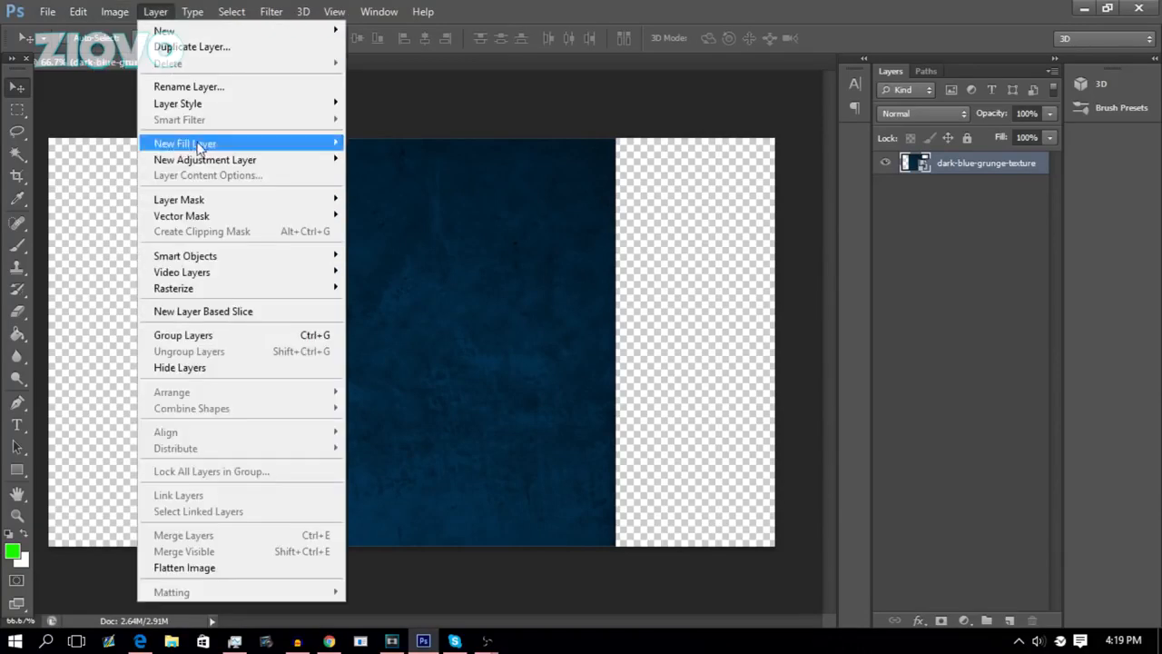
{"action": "mouse_move", "coordinate": [163, 172]}
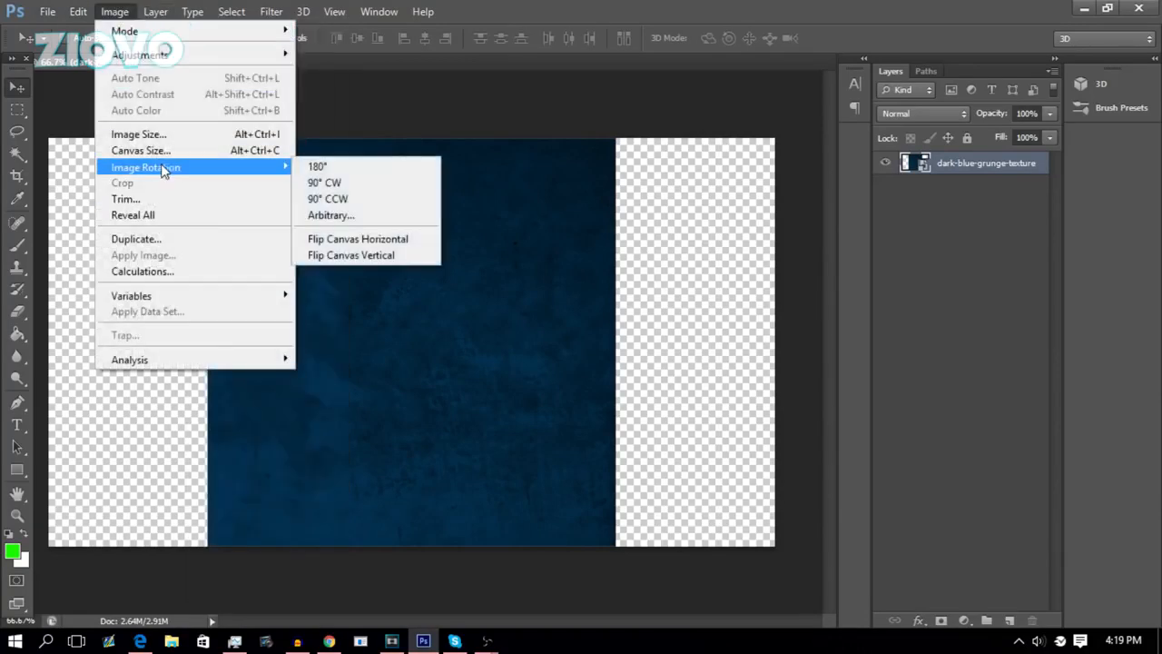
{"action": "left_click", "coordinate": [179, 239]}
{"action": "left_click", "coordinate": [695, 213]}
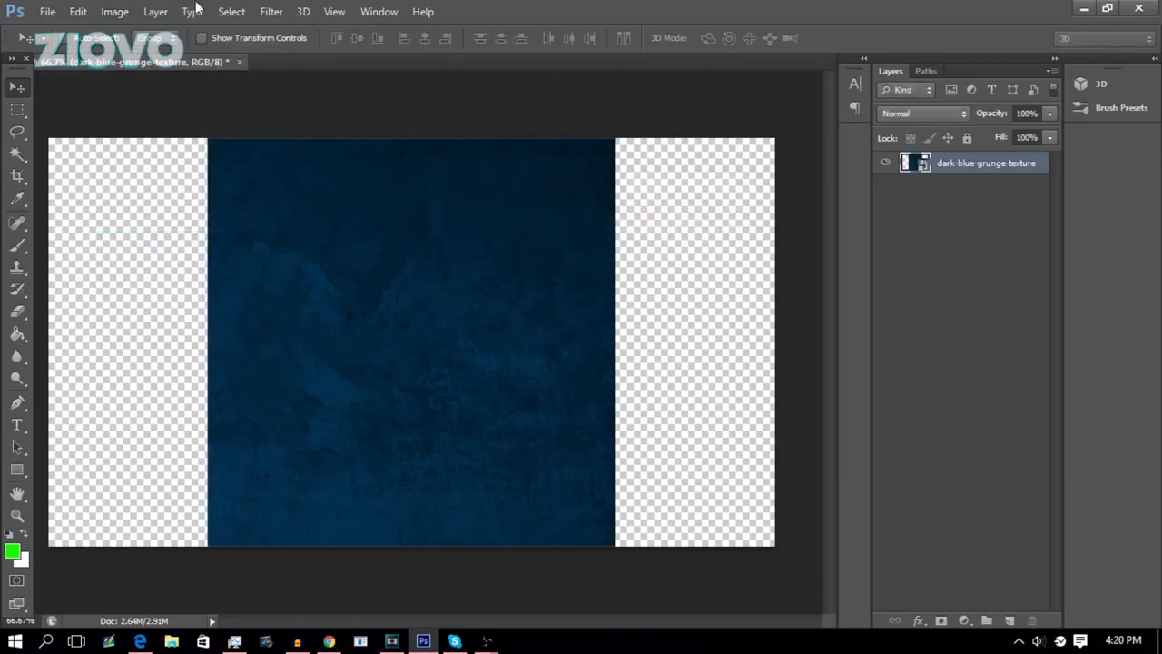
{"action": "left_click", "coordinate": [145, 59]}
{"action": "left_click", "coordinate": [324, 62]}
{"action": "left_click", "coordinate": [207, 60]}
{"action": "left_click", "coordinate": [310, 57]}
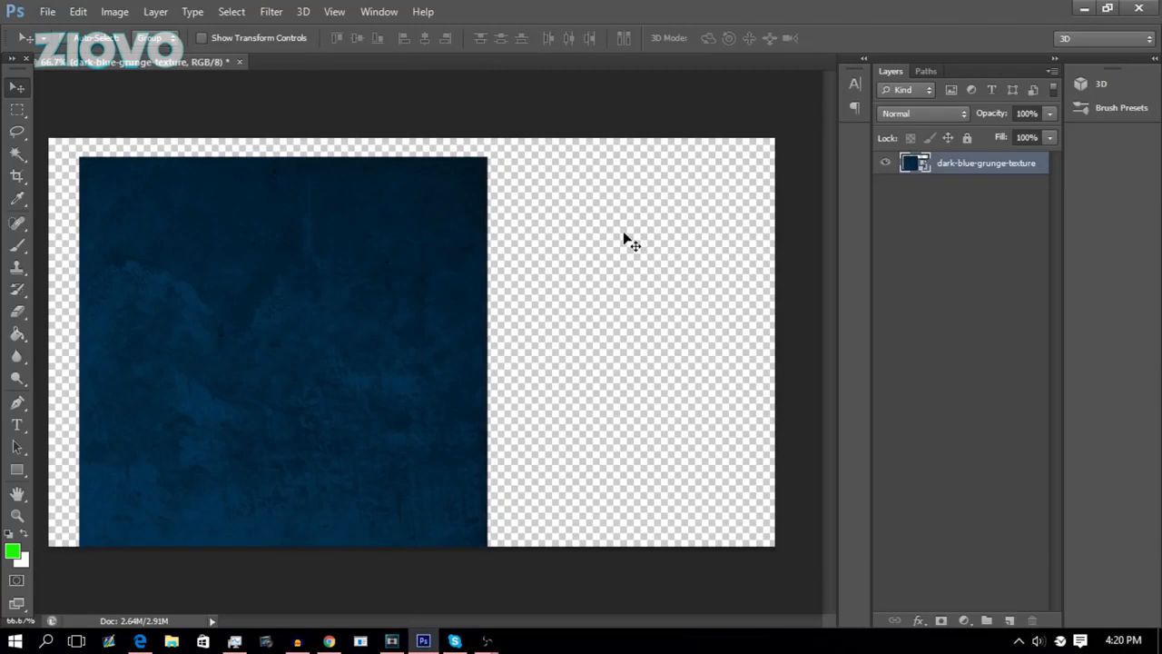
- Align the texture layer to the vertical center of the whole canvas and clear the selection
{"action": "key", "text": "ctrl+a"}
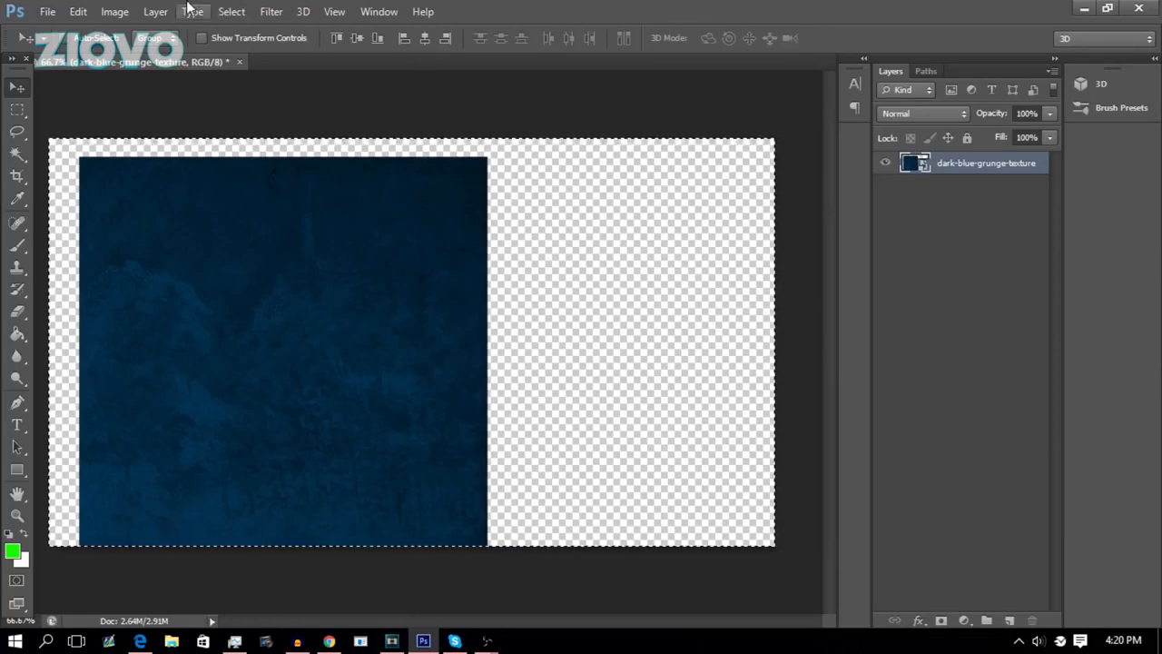
{"action": "left_click", "coordinate": [156, 11]}
{"action": "mouse_move", "coordinate": [345, 437]}
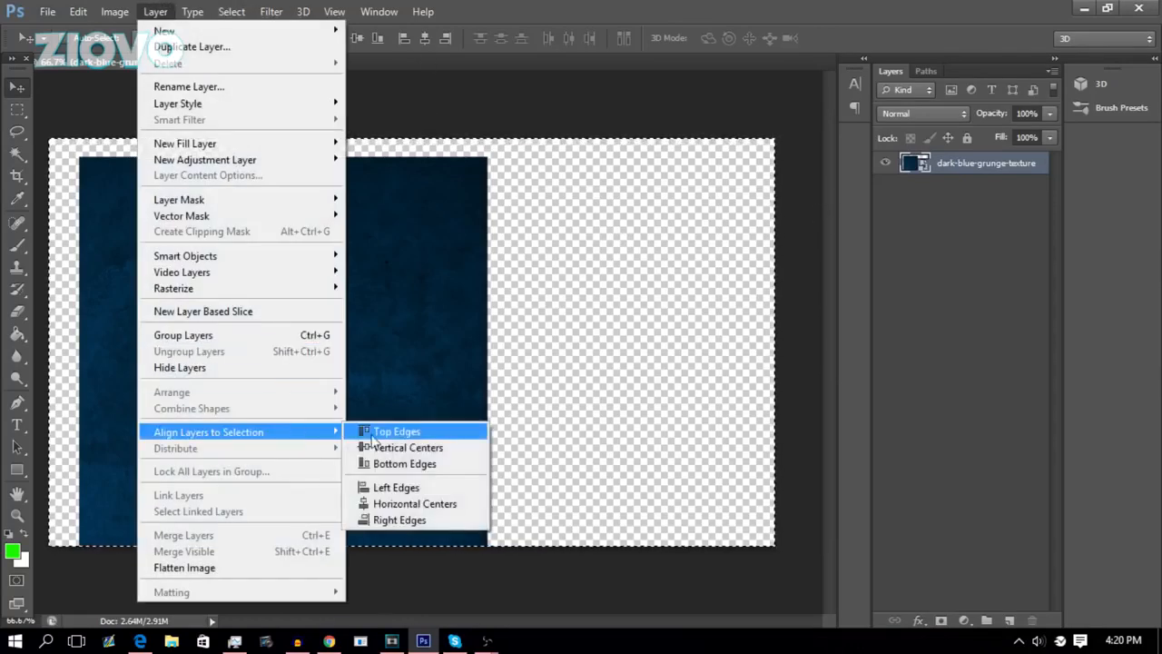
{"action": "left_click", "coordinate": [399, 447]}
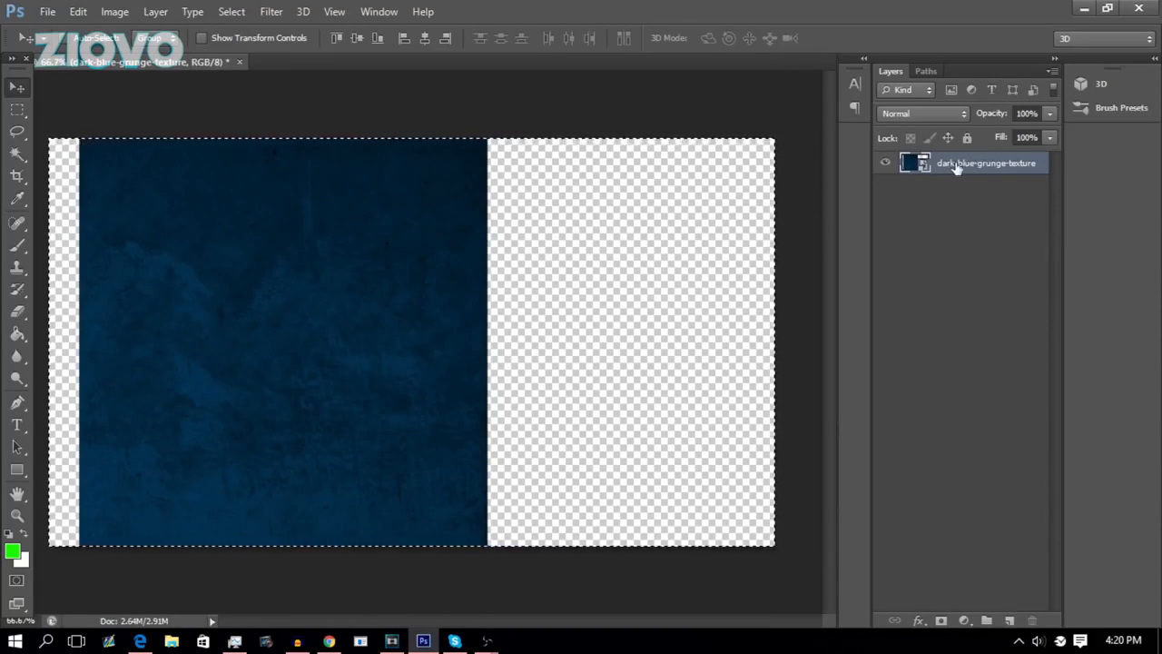
{"action": "key", "text": "ctrl+d"}
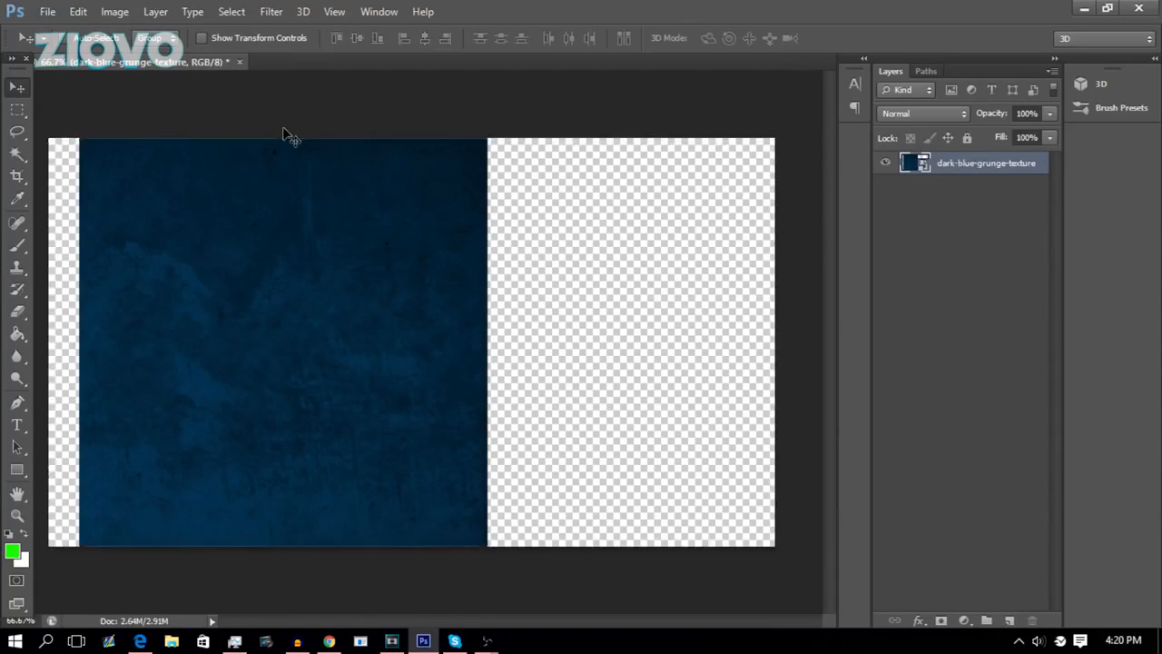
- Select the texture layer's outline, move the texture right toward the middle of the canvas, and deselect it
{"action": "left_click", "coordinate": [915, 163], "text": "ctrl"}
{"action": "left_click_drag", "start_coordinate": [354, 236], "coordinate": [441, 236]}
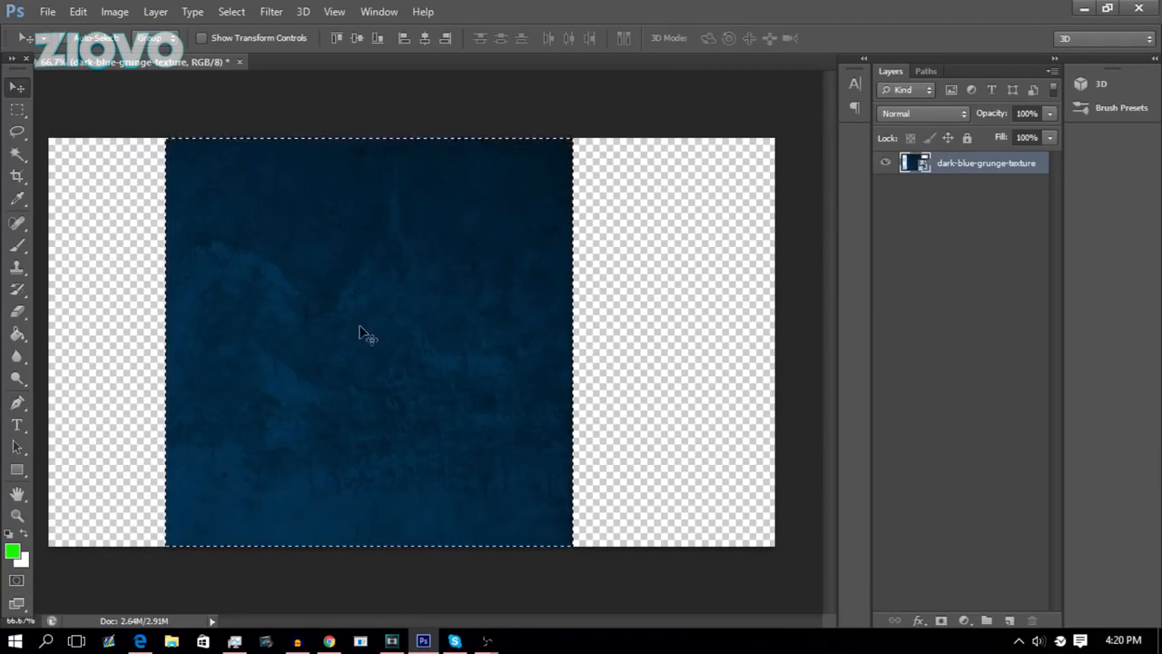
{"action": "key", "text": "ctrl+d"}
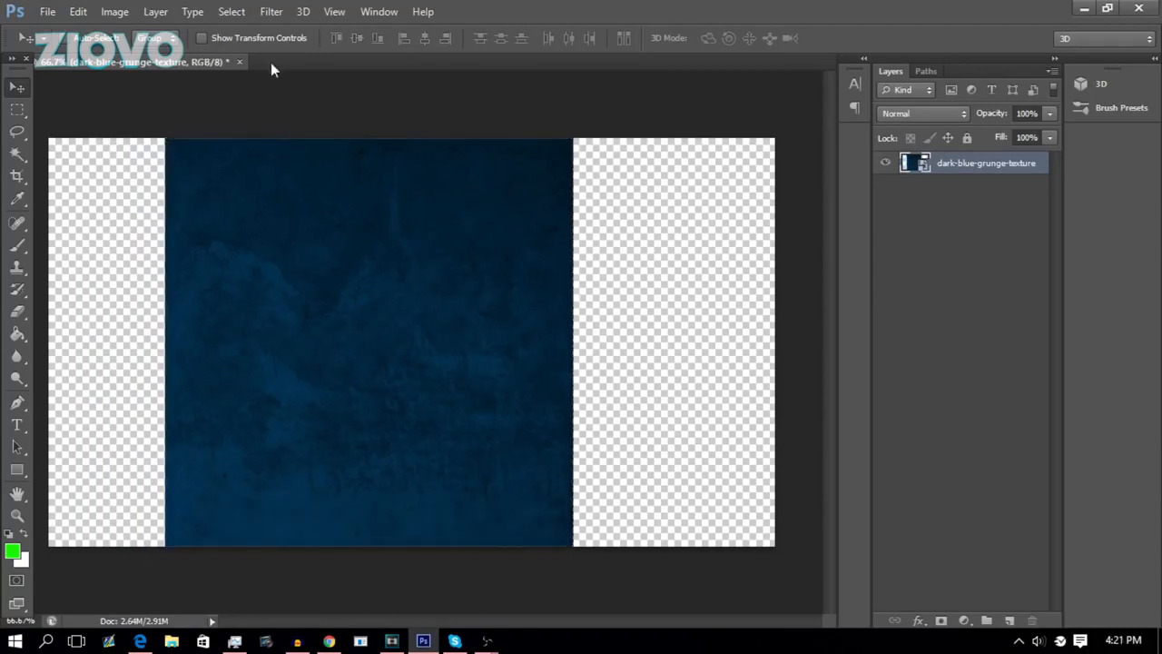
- Apply a Motion Blur filter to the texture layer with a 0° angle and a distance of 1 pixel, and clear the selection
{"action": "left_click", "coordinate": [270, 14]}
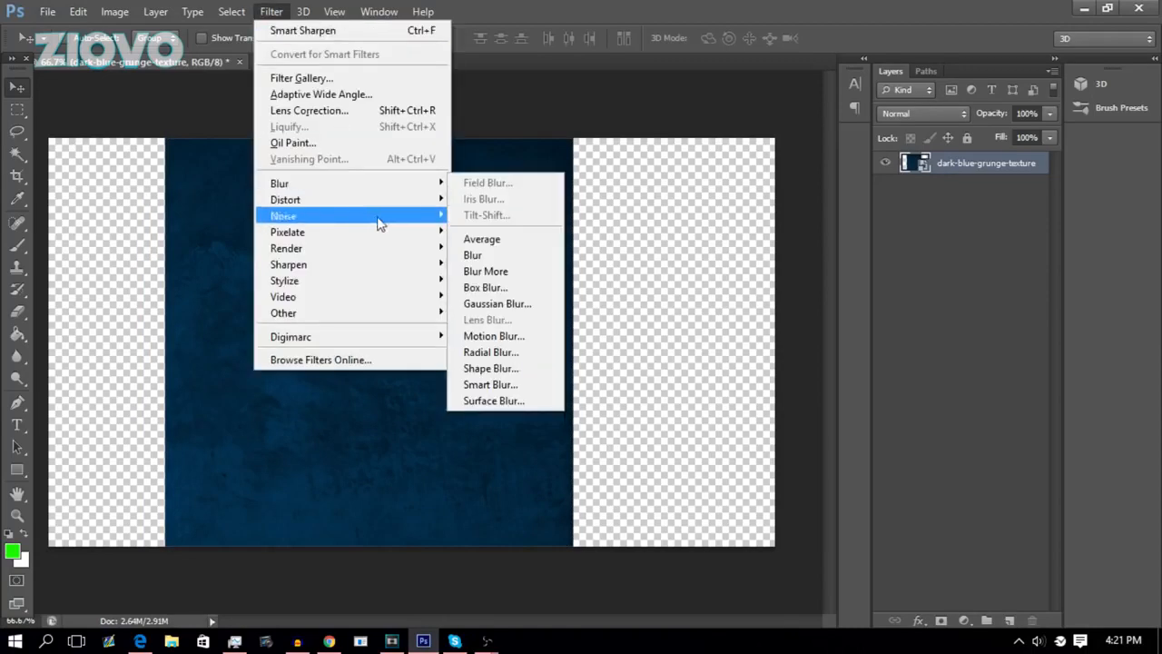
{"action": "mouse_move", "coordinate": [377, 185]}
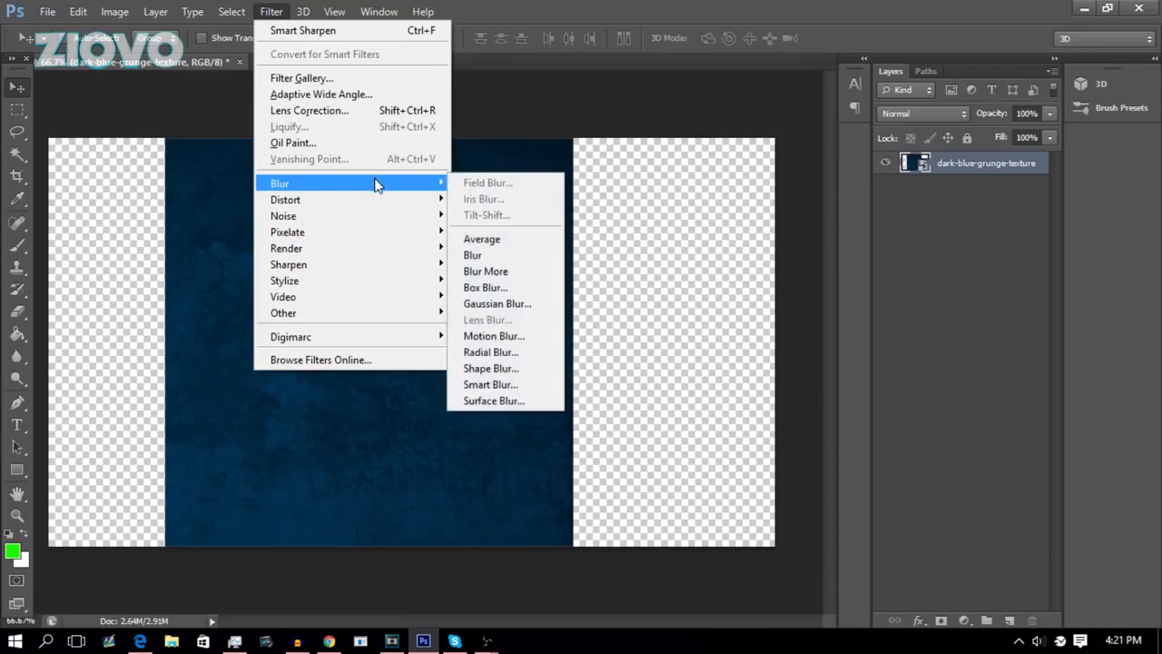
{"action": "left_click", "coordinate": [494, 336]}
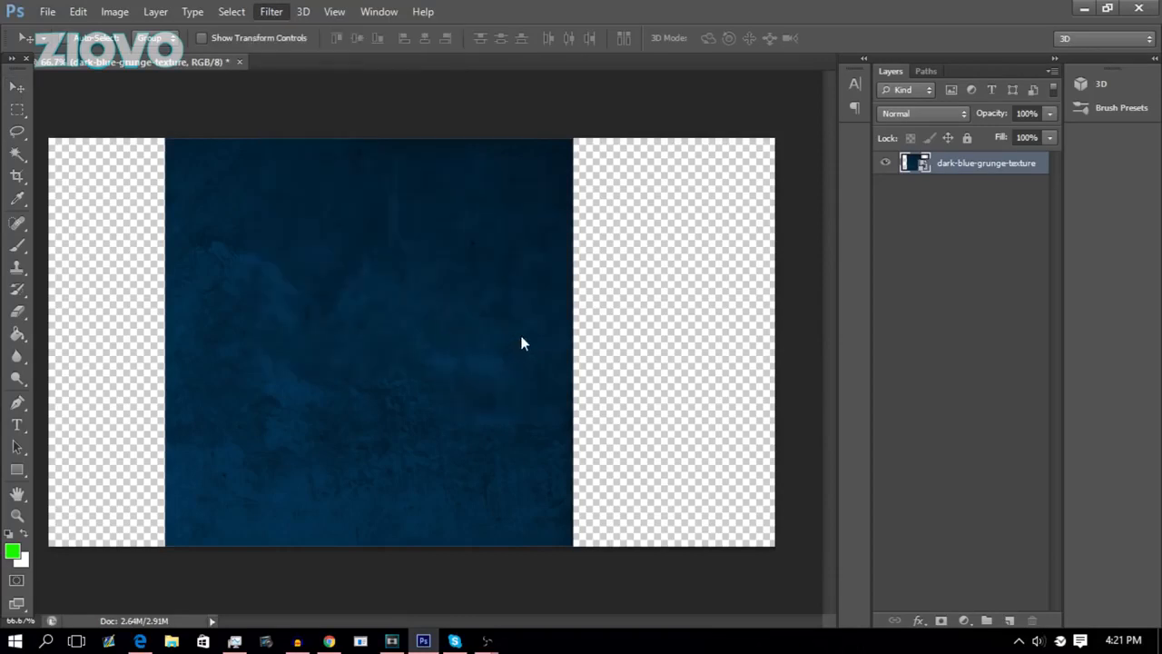
{"action": "left_click_drag", "start_coordinate": [520, 406], "coordinate": [458, 404]}
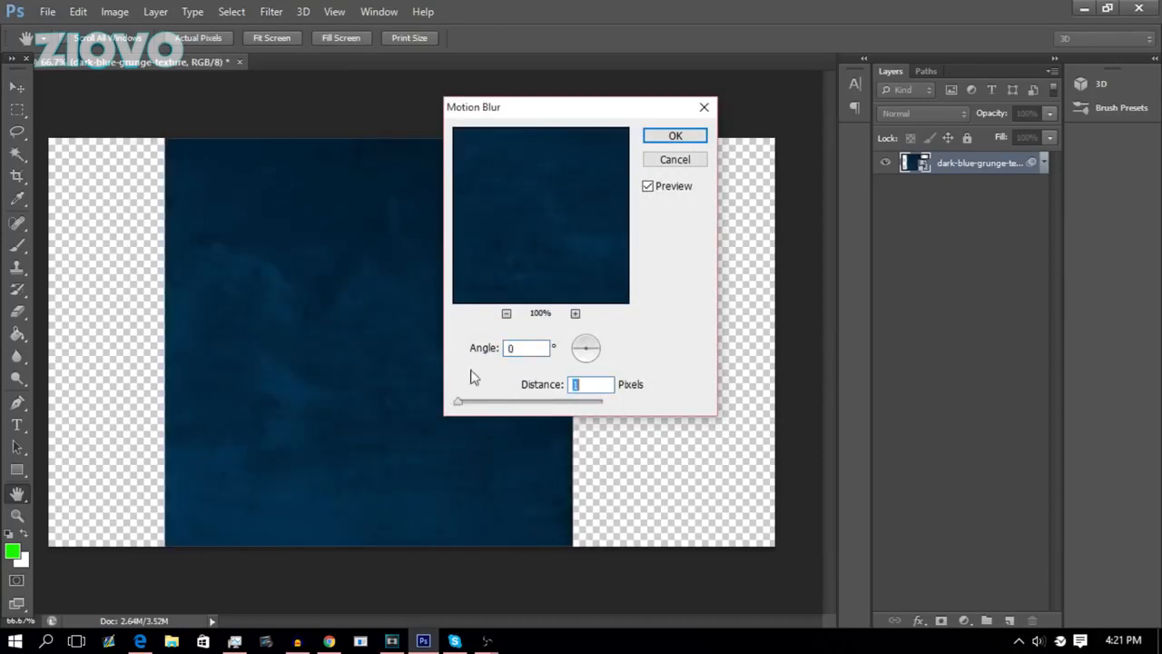
{"action": "left_click", "coordinate": [672, 137]}
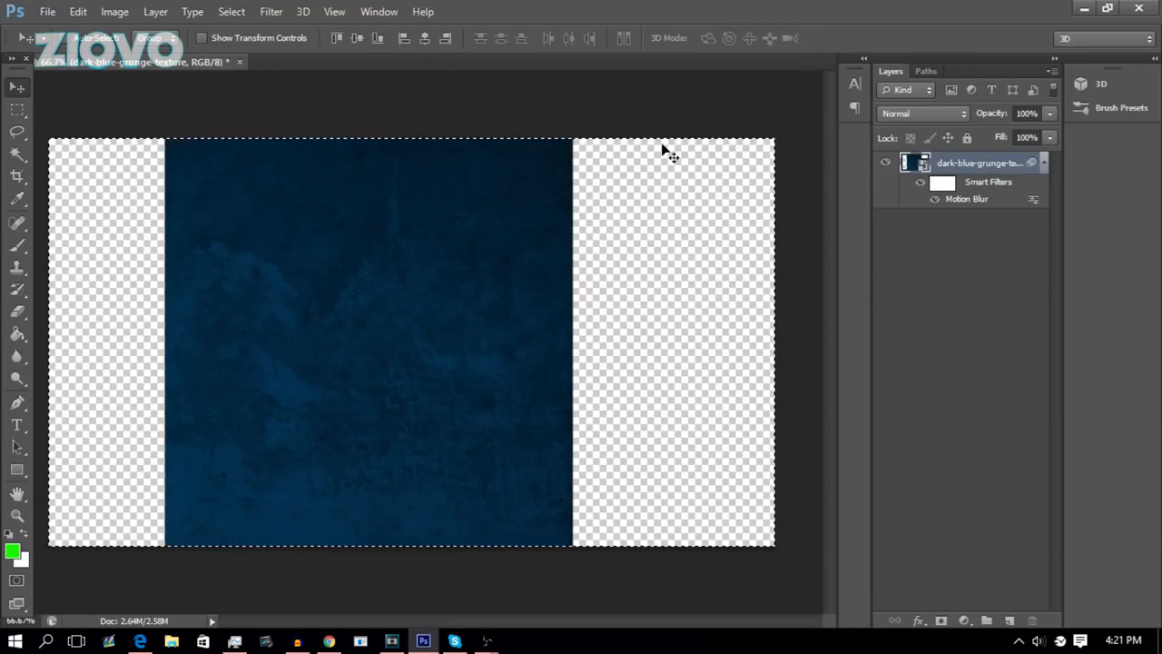
{"action": "key", "text": "ctrl+d"}
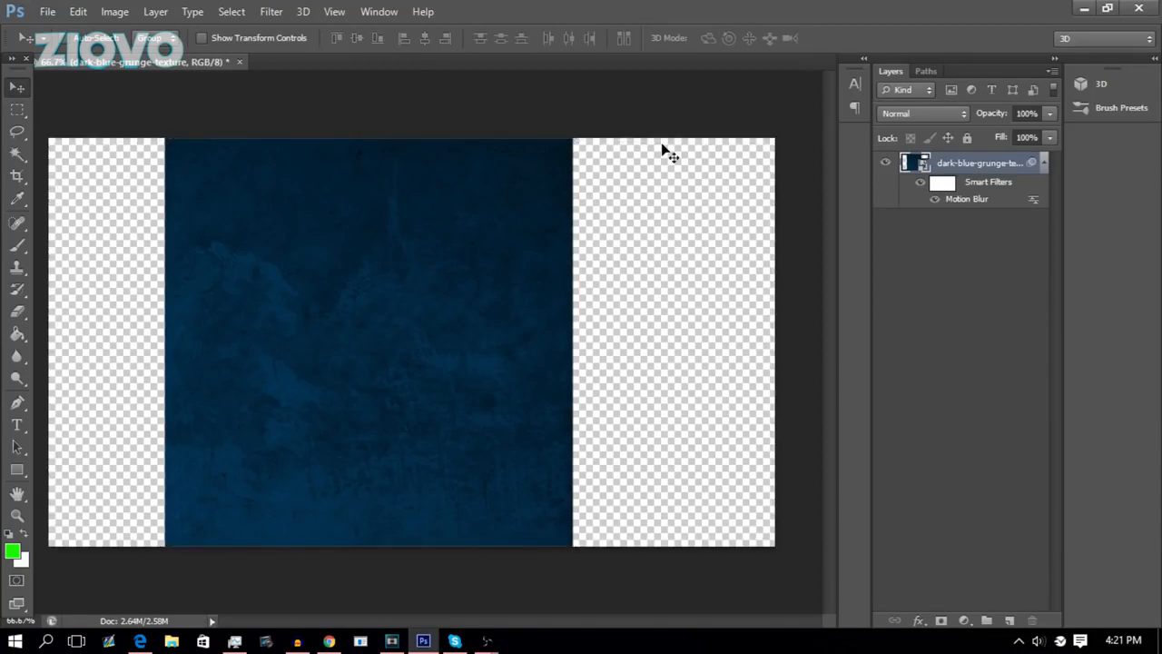
- Show the rulers and stretch the texture layer to about −52.4% width and −30.3% height so it slightly overhangs every canvas edge
{"action": "key", "text": "ctrl+r"}
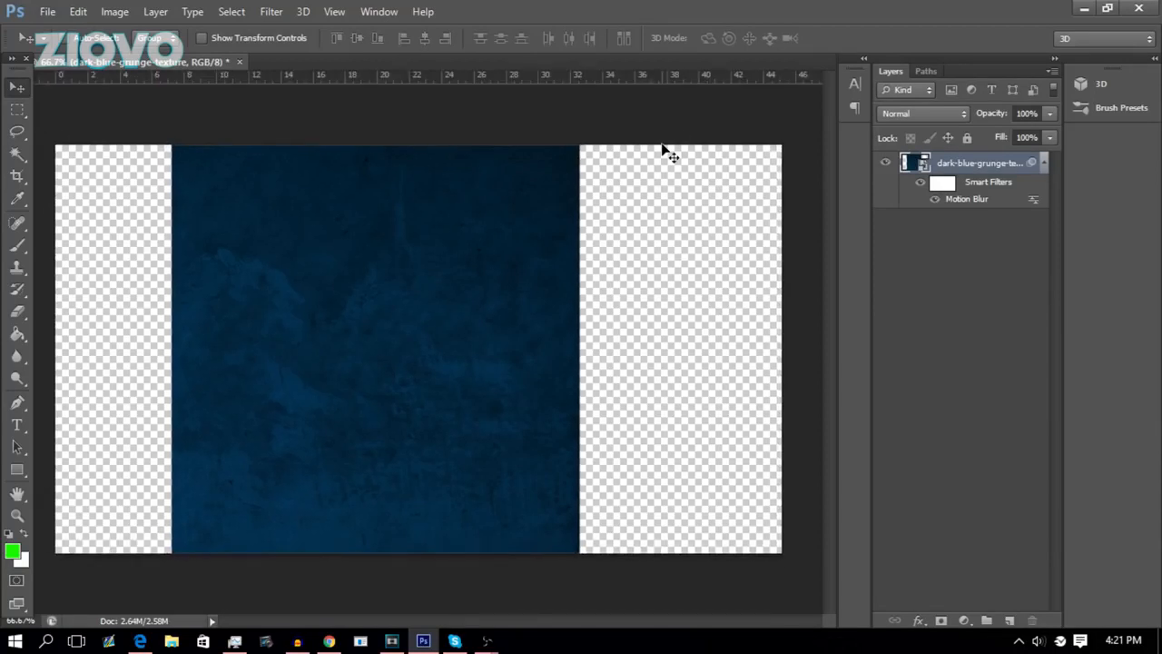
{"action": "key", "text": "ctrl+t"}
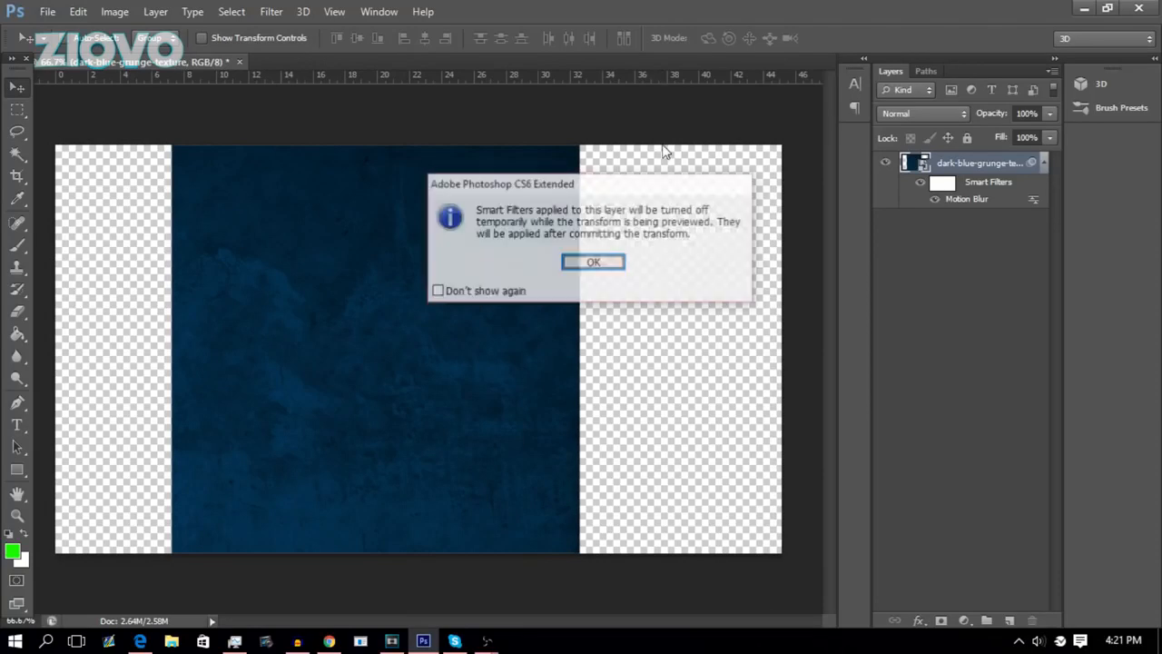
{"action": "left_click", "coordinate": [583, 261]}
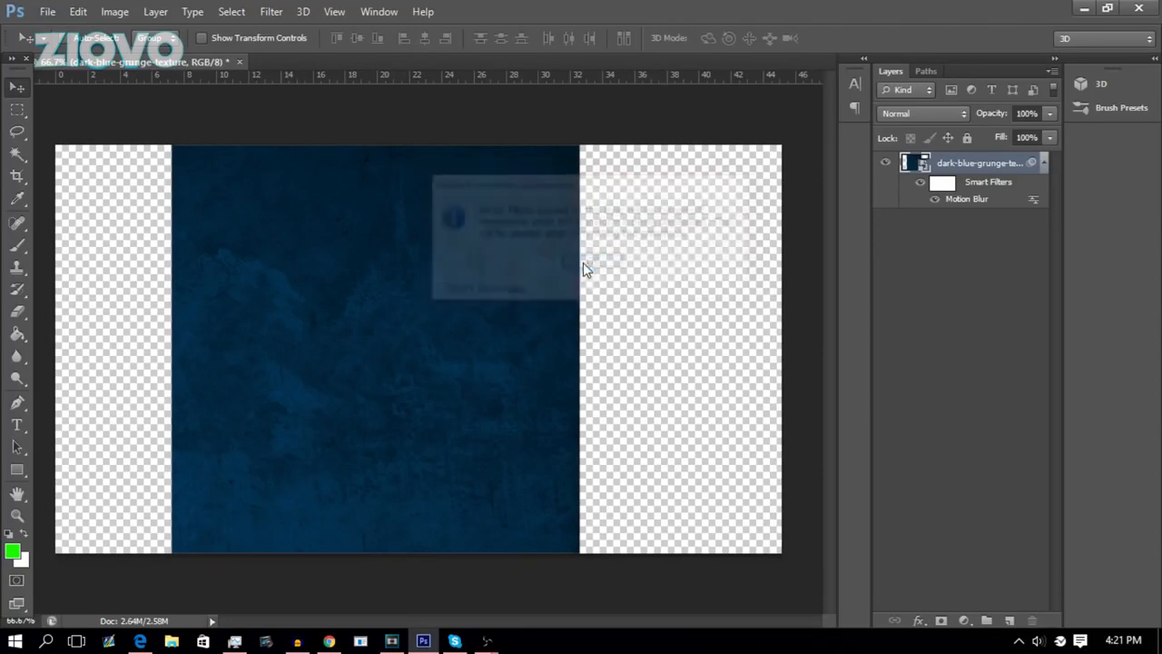
{"action": "left_click_drag", "start_coordinate": [172, 146], "coordinate": [352, 266]}
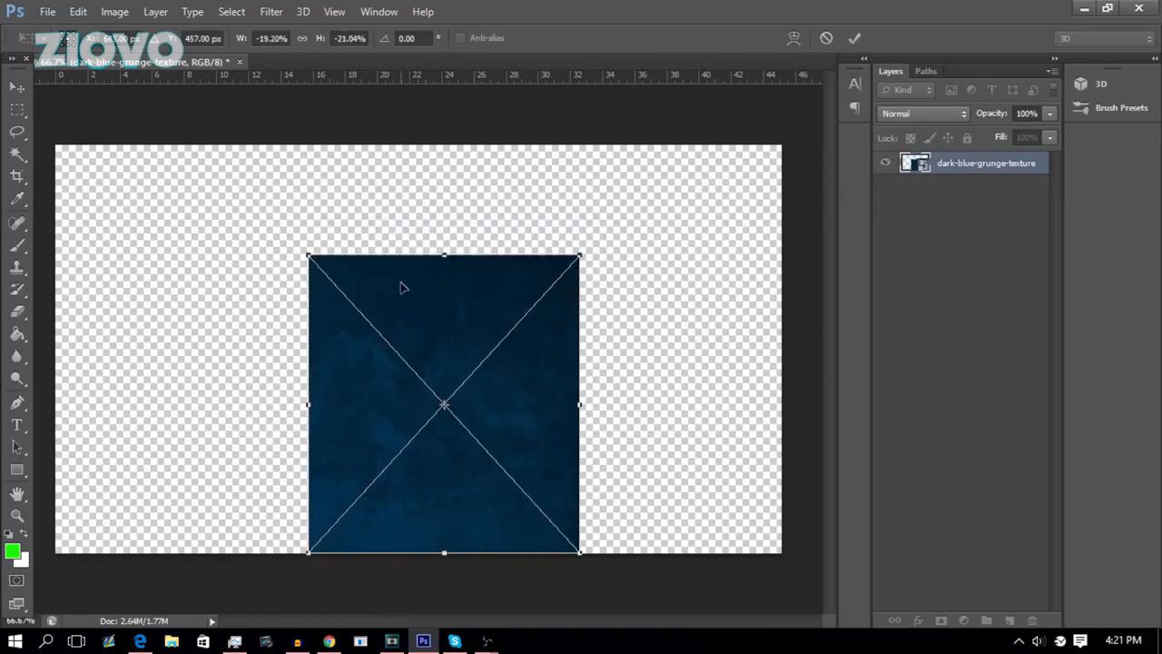
{"action": "key", "text": "ctrl+z"}
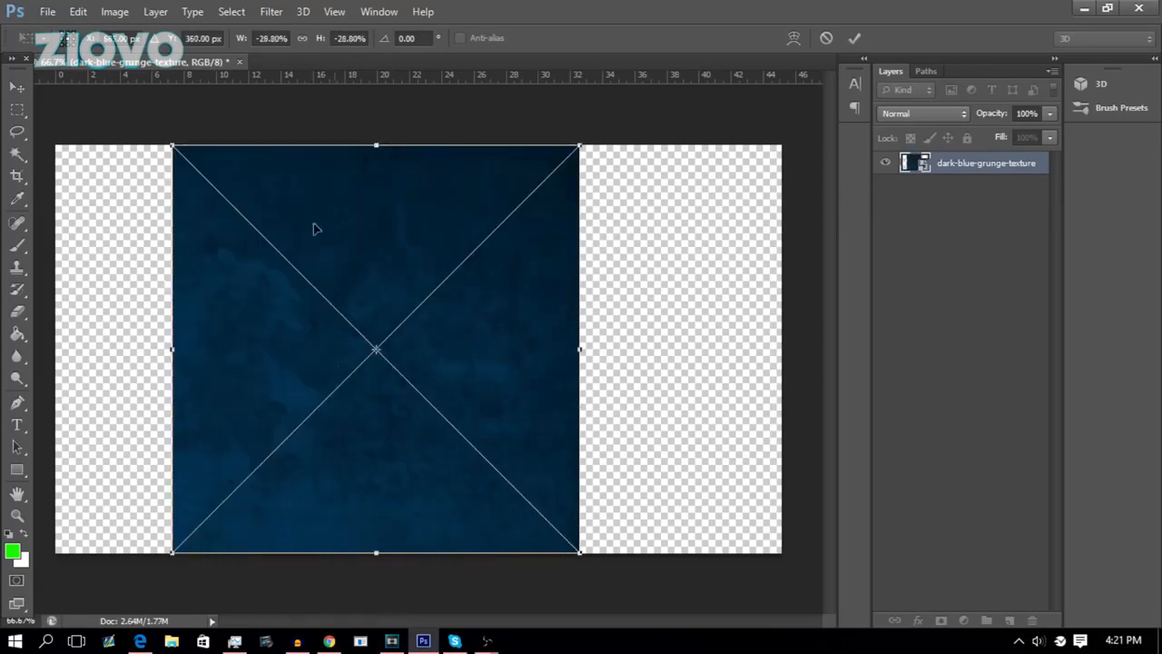
{"action": "left_click_drag", "start_coordinate": [173, 143], "coordinate": [388, 337]}
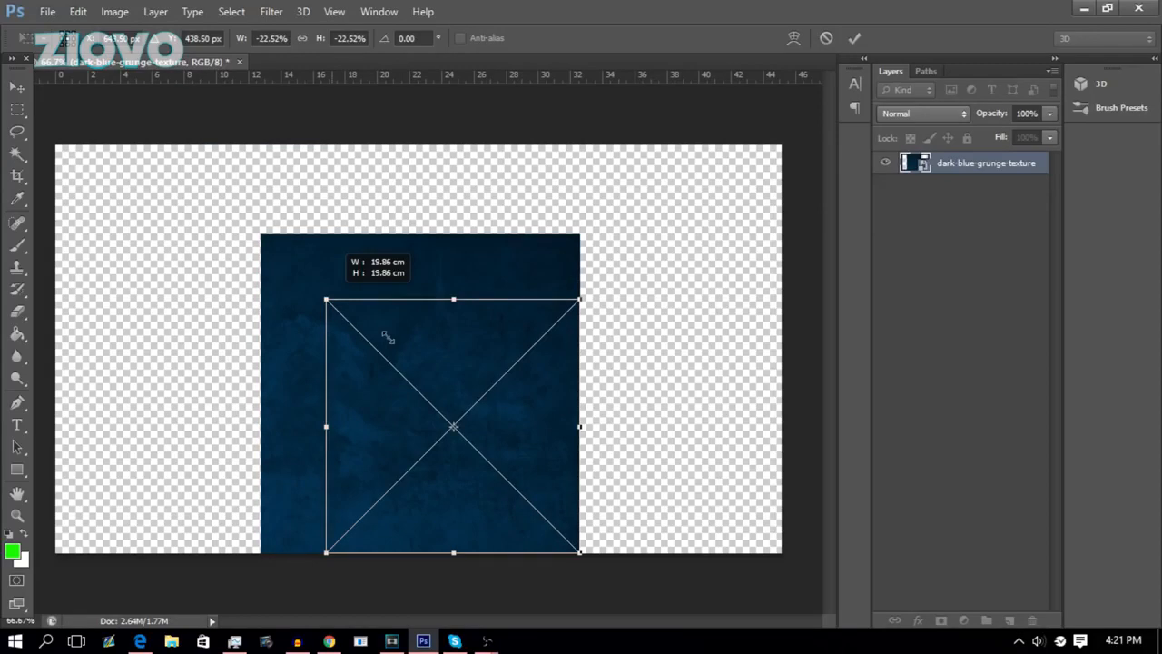
{"action": "left_click_drag", "start_coordinate": [388, 337], "coordinate": [117, 183]}
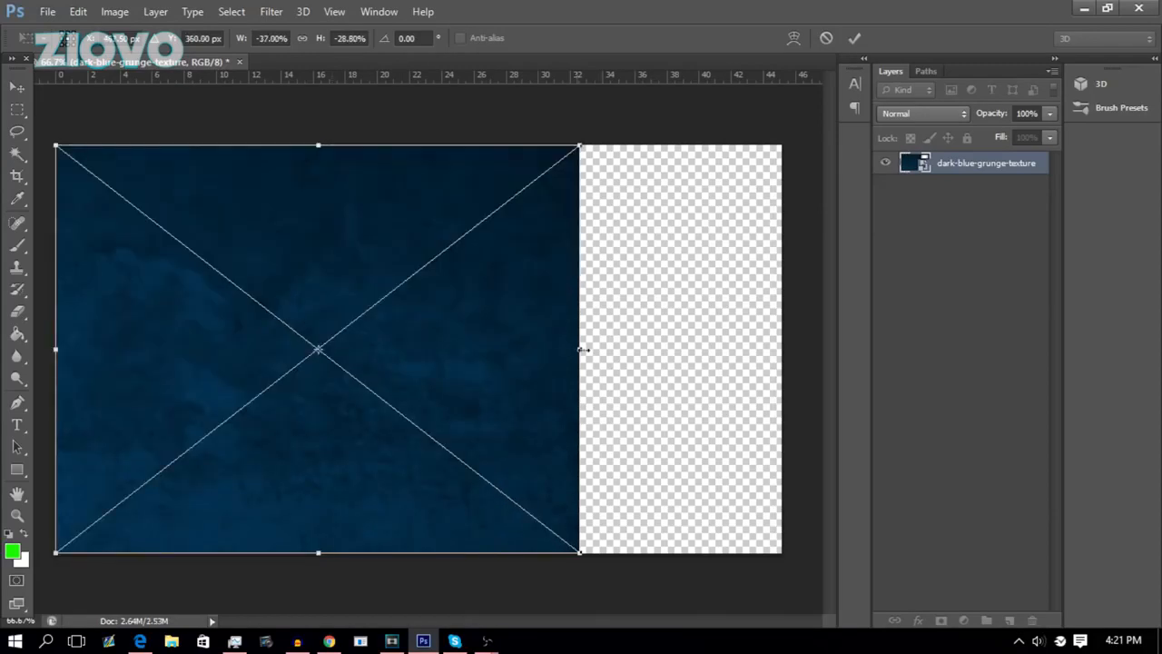
{"action": "left_click_drag", "start_coordinate": [583, 349], "coordinate": [789, 351]}
{"action": "left_click_drag", "start_coordinate": [423, 555], "coordinate": [423, 563]}
{"action": "left_click_drag", "start_coordinate": [55, 145], "coordinate": [46, 133]}
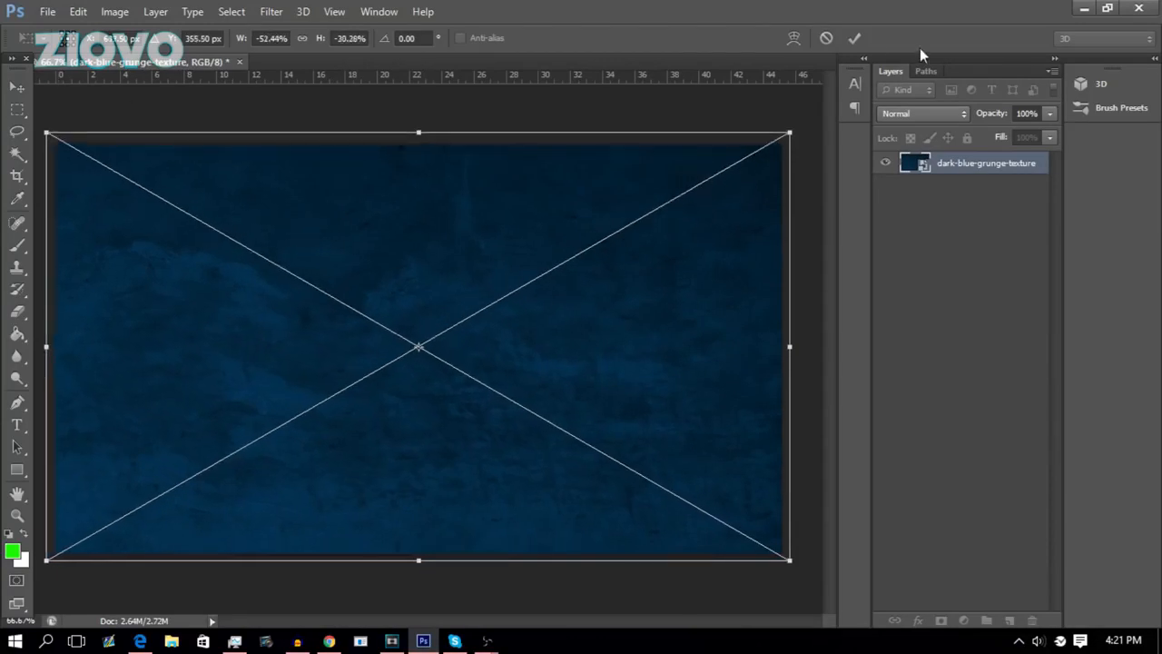
{"action": "left_click", "coordinate": [854, 38]}
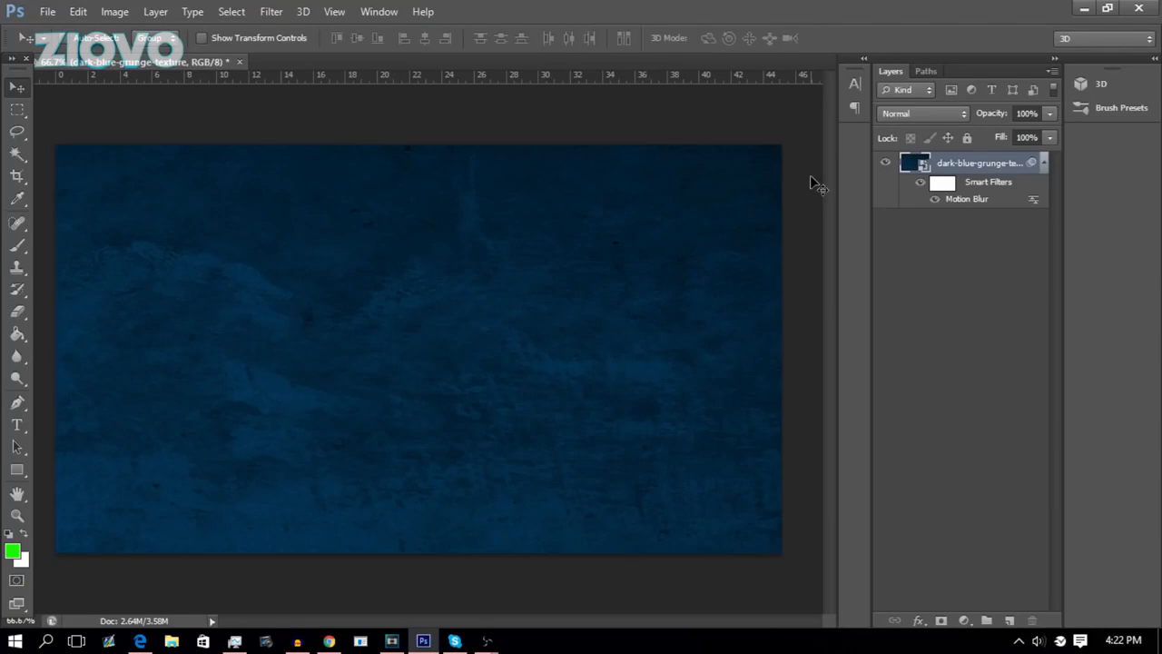
- Activate the Lasso tool and place Money_Bag_PNG_Clipart_Picture.png over the texture background
{"action": "left_click", "coordinate": [17, 131]}
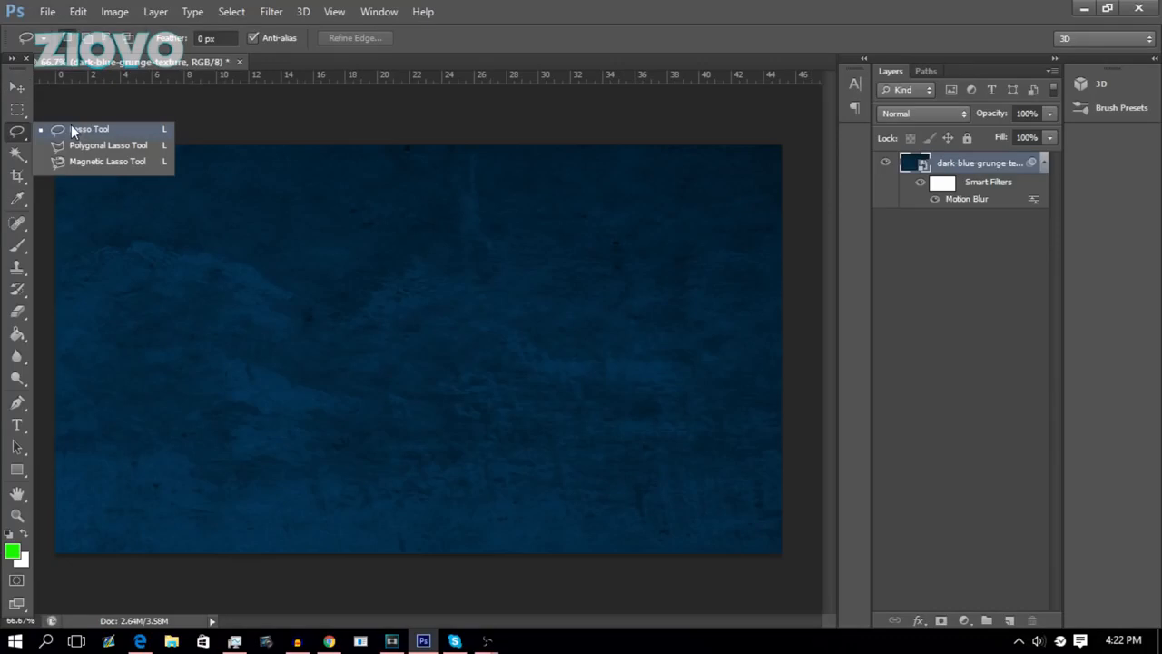
{"action": "left_click", "coordinate": [78, 11]}
{"action": "mouse_move", "coordinate": [47, 13]}
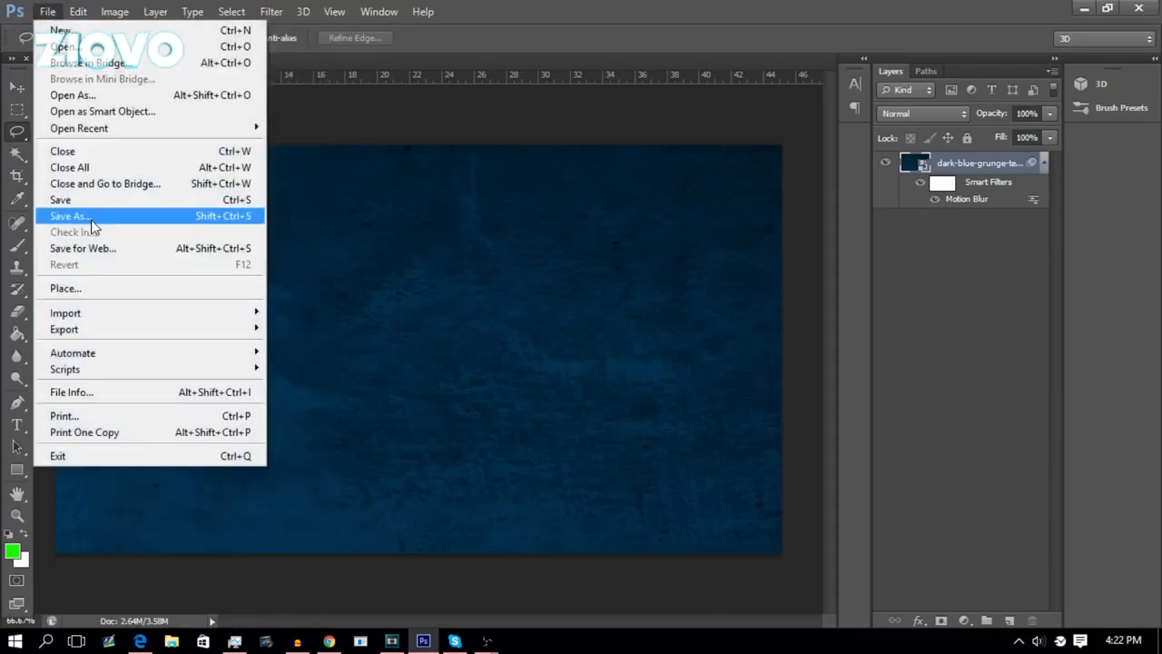
{"action": "left_click", "coordinate": [102, 288]}
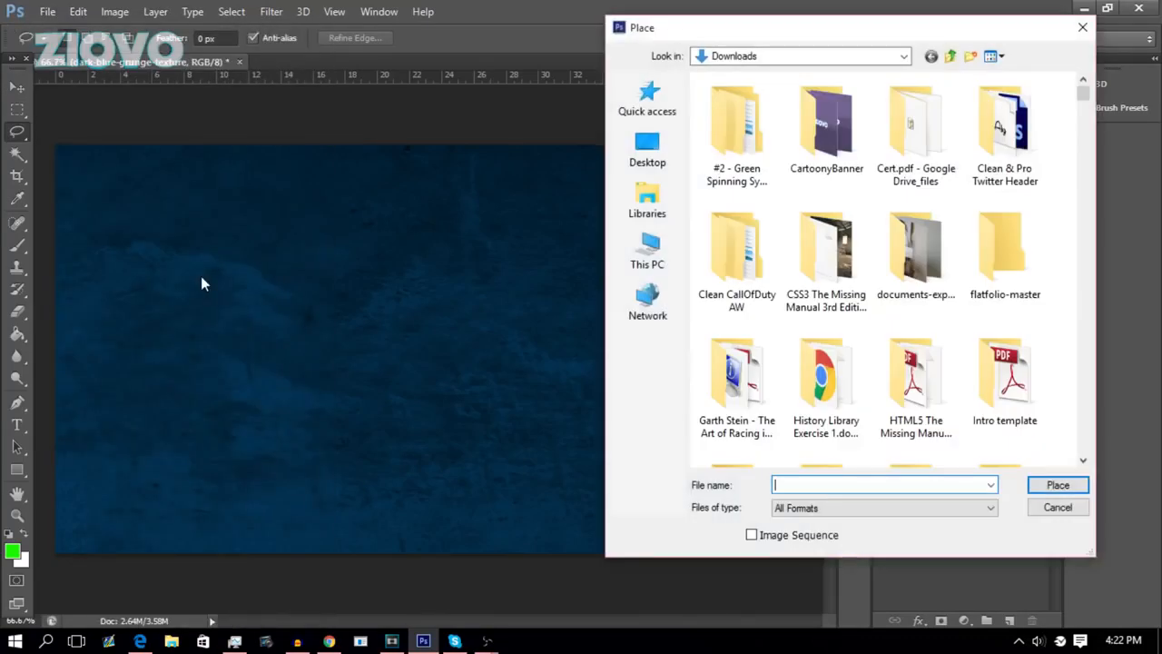
{"action": "type", "text": "money"}
{"action": "key", "text": "Up"}
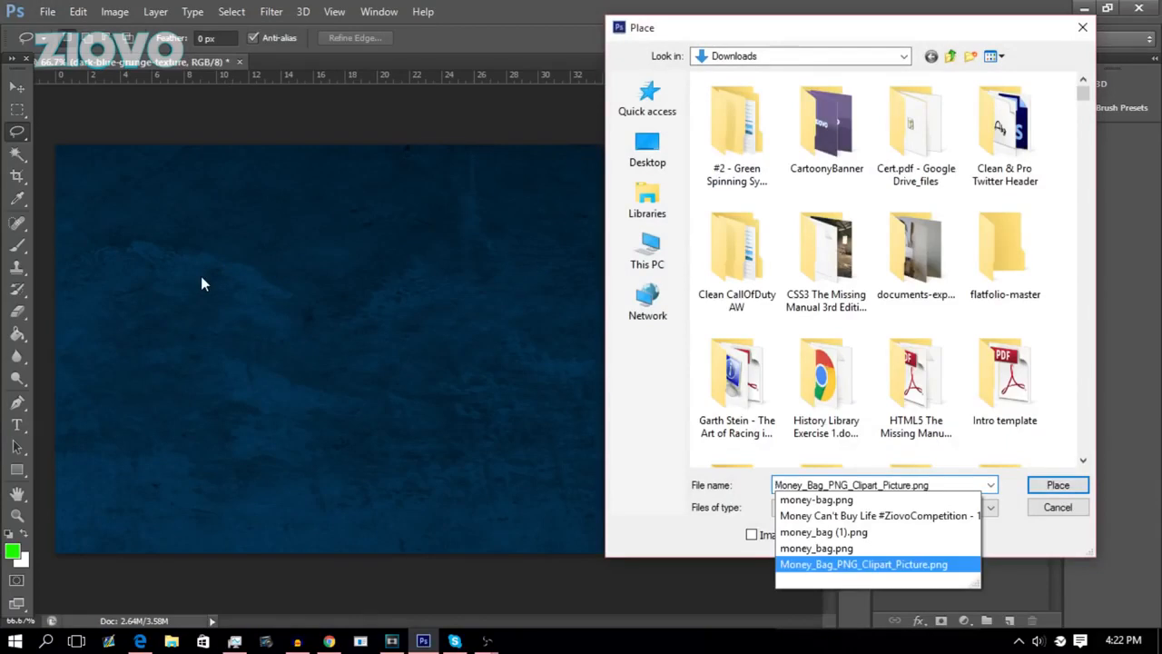
{"action": "key", "text": "Return"}
{"action": "key", "text": "Return"}
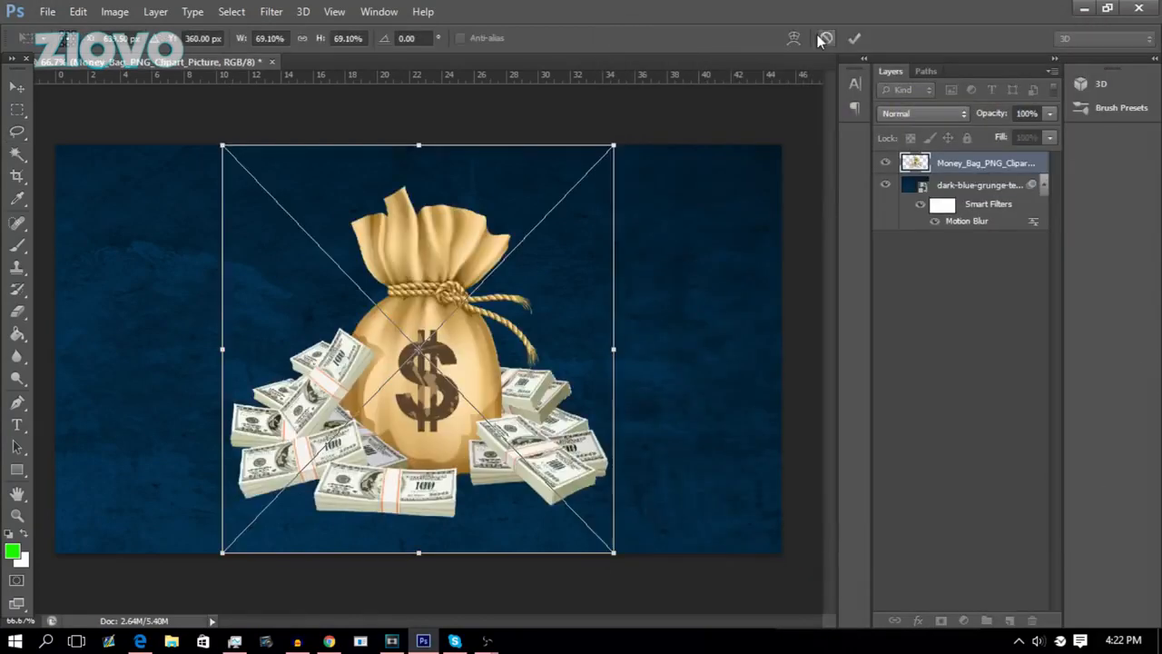
{"action": "left_click", "coordinate": [853, 38]}
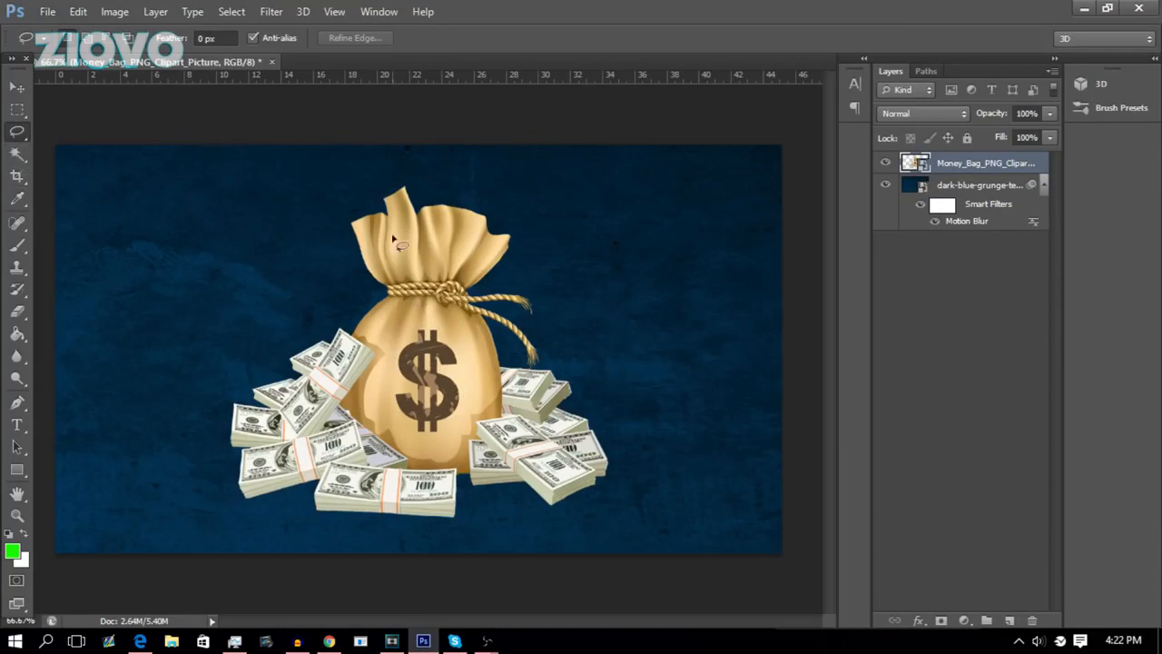
- Lasso a freehand area around the left part of the money bag's body and copy it to a new layer
{"action": "left_click_drag", "start_coordinate": [361, 235], "coordinate": [382, 284]}
{"action": "right_click", "coordinate": [407, 269]}
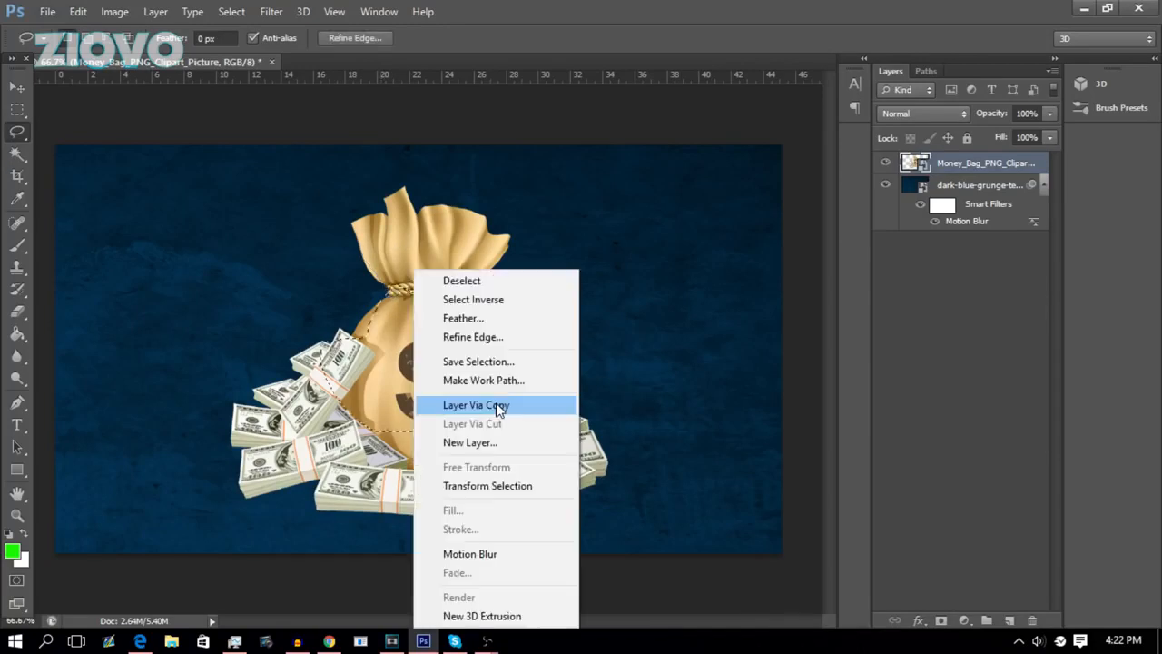
{"action": "left_click", "coordinate": [496, 403]}
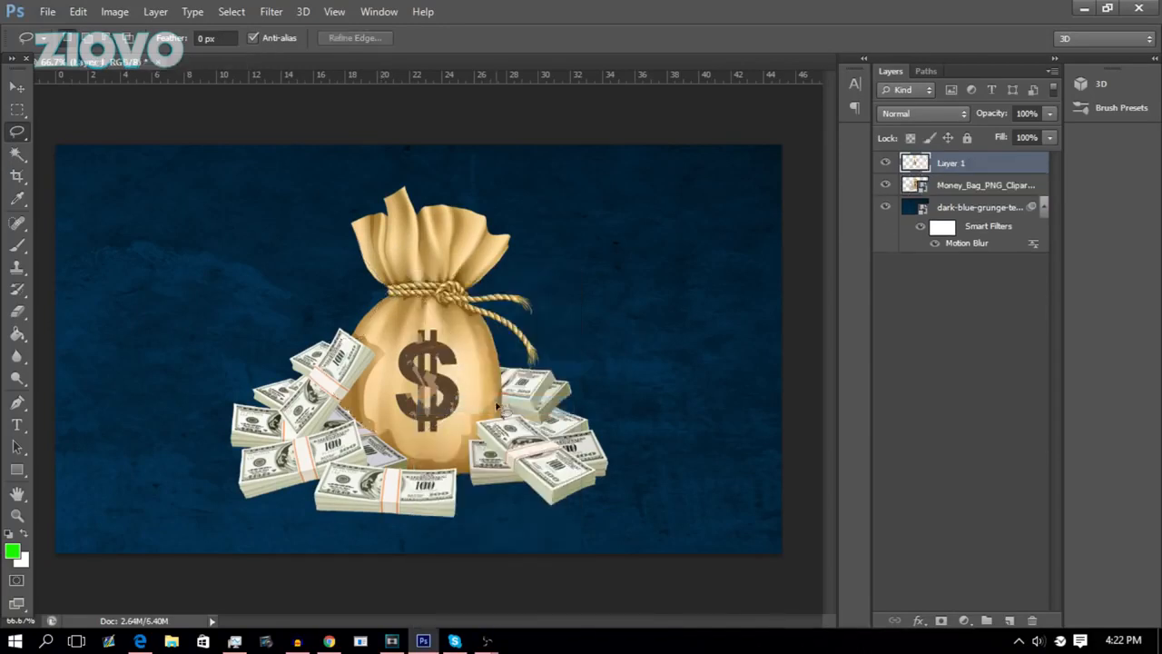
- Hide the money bag layer to isolate the copied piece, and restore the full bag with Layer 1 hidden
{"action": "left_click", "coordinate": [885, 185]}
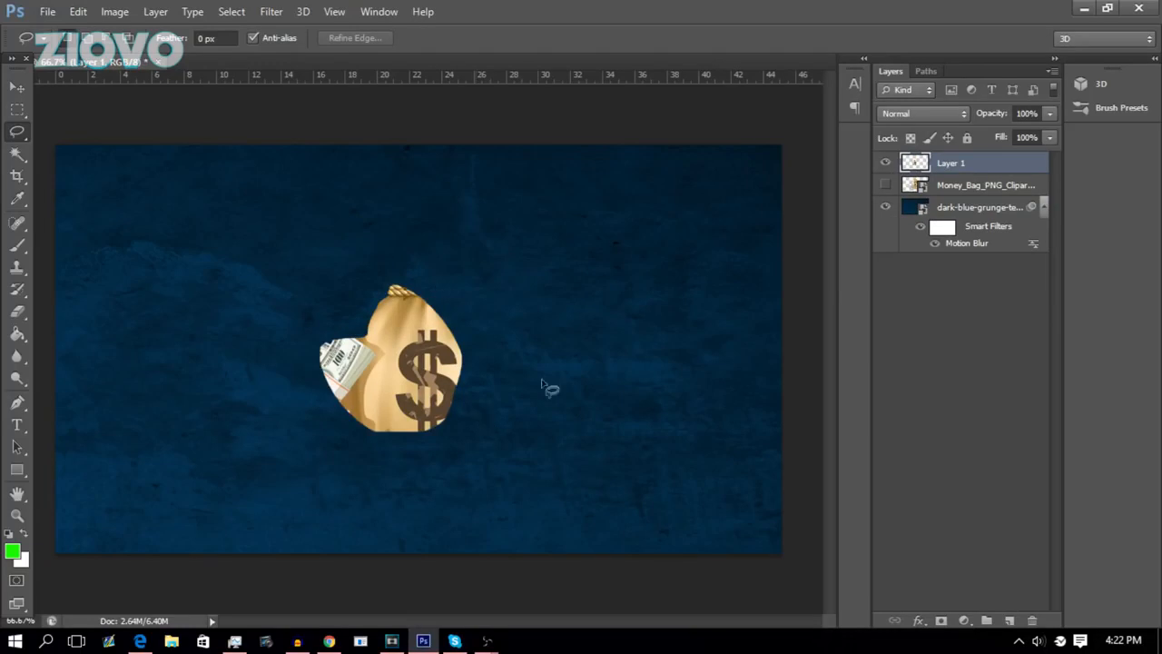
{"action": "left_click", "coordinate": [885, 163]}
{"action": "left_click", "coordinate": [885, 184]}
- Try tracing the money bag's upper-left outline with the Magnetic Lasso tool
{"action": "right_click", "coordinate": [24, 132]}
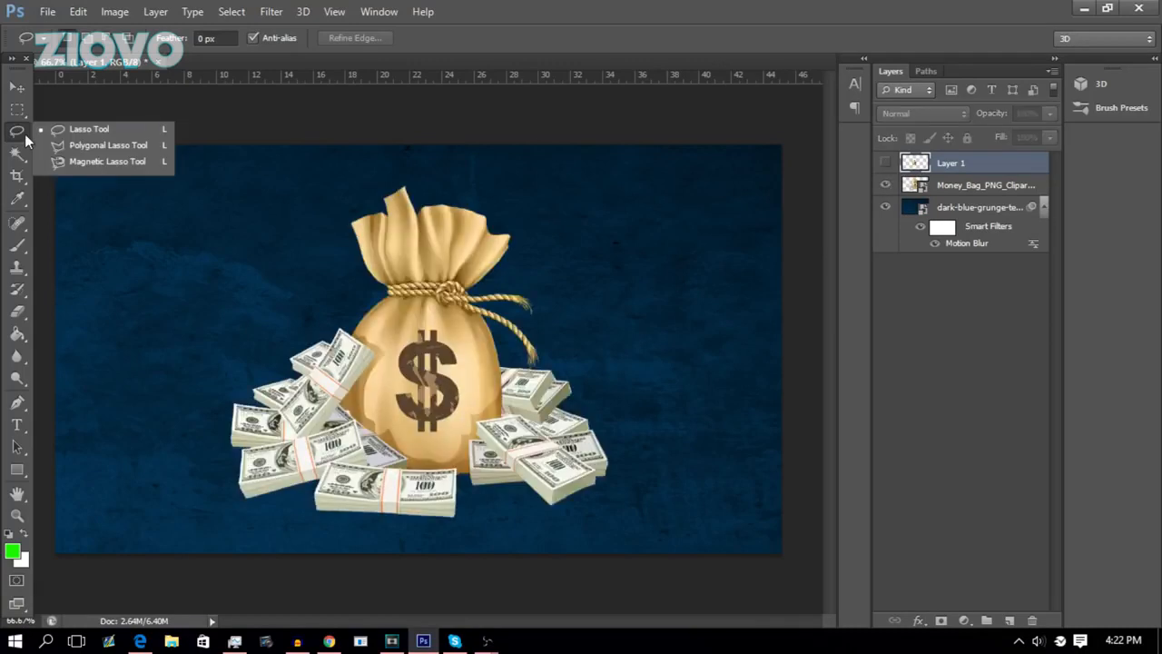
{"action": "left_click", "coordinate": [96, 161]}
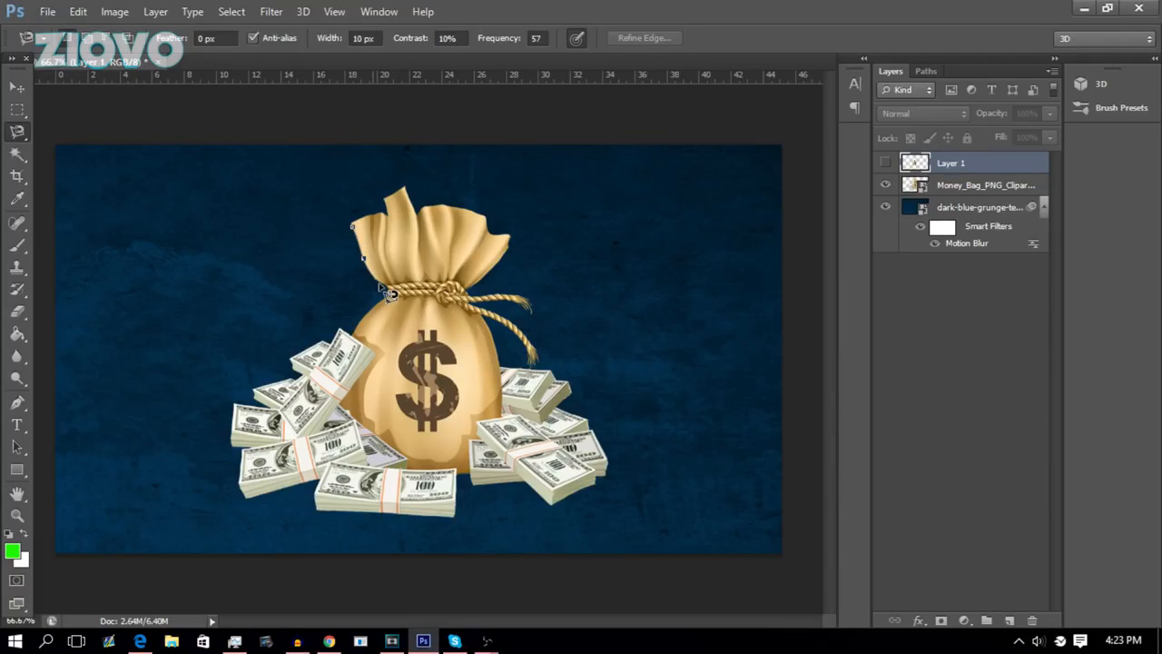
{"action": "key", "text": "Escape"}
- Select a similarly coloured area on the bag's body with the Magic Wand tool, review the selection options, and deselect it
{"action": "left_click_drag", "start_coordinate": [16, 153], "coordinate": [85, 161]}
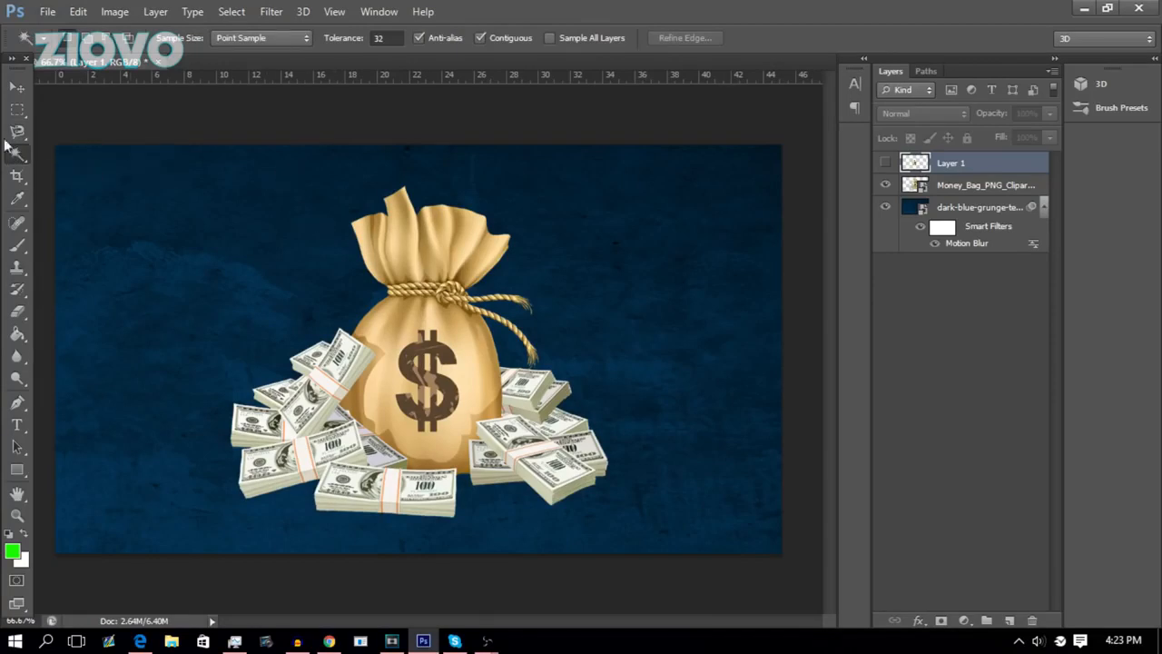
{"action": "mouse_move", "coordinate": [16, 152]}
{"action": "left_mouse_down"}
{"action": "mouse_move", "coordinate": [97, 150]}
{"action": "mouse_move", "coordinate": [100, 169]}
{"action": "left_mouse_up"}
{"action": "left_click", "coordinate": [397, 330]}
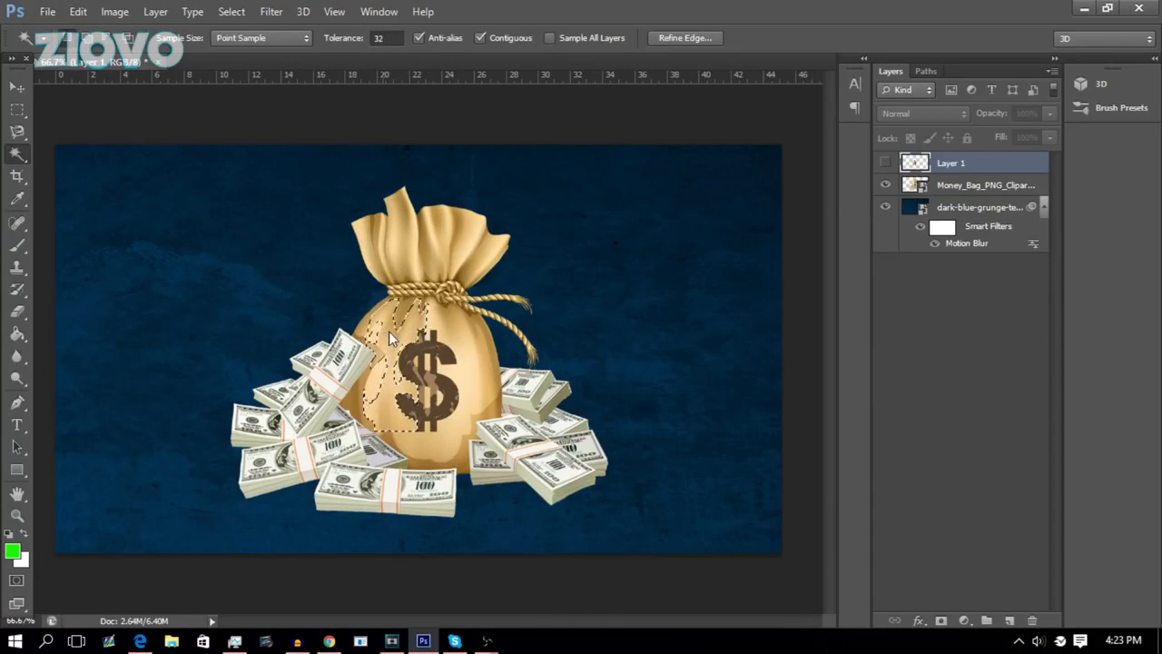
{"action": "right_click", "coordinate": [403, 424]}
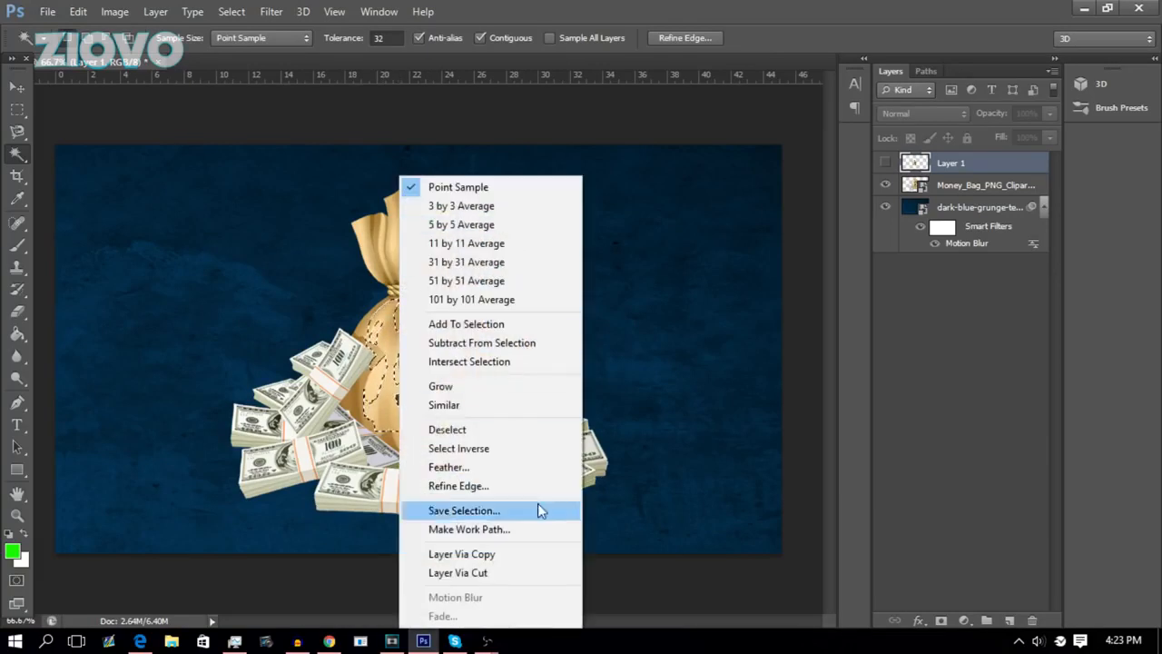
{"action": "left_click", "coordinate": [701, 312]}
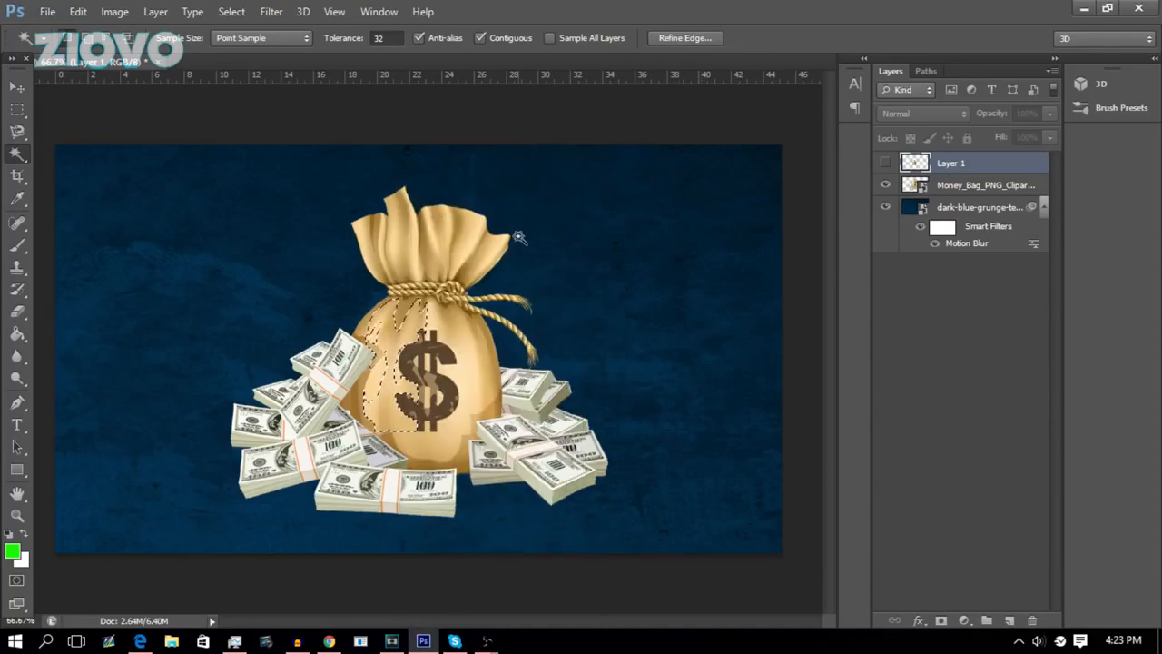
{"action": "key", "text": "ctrl+d"}
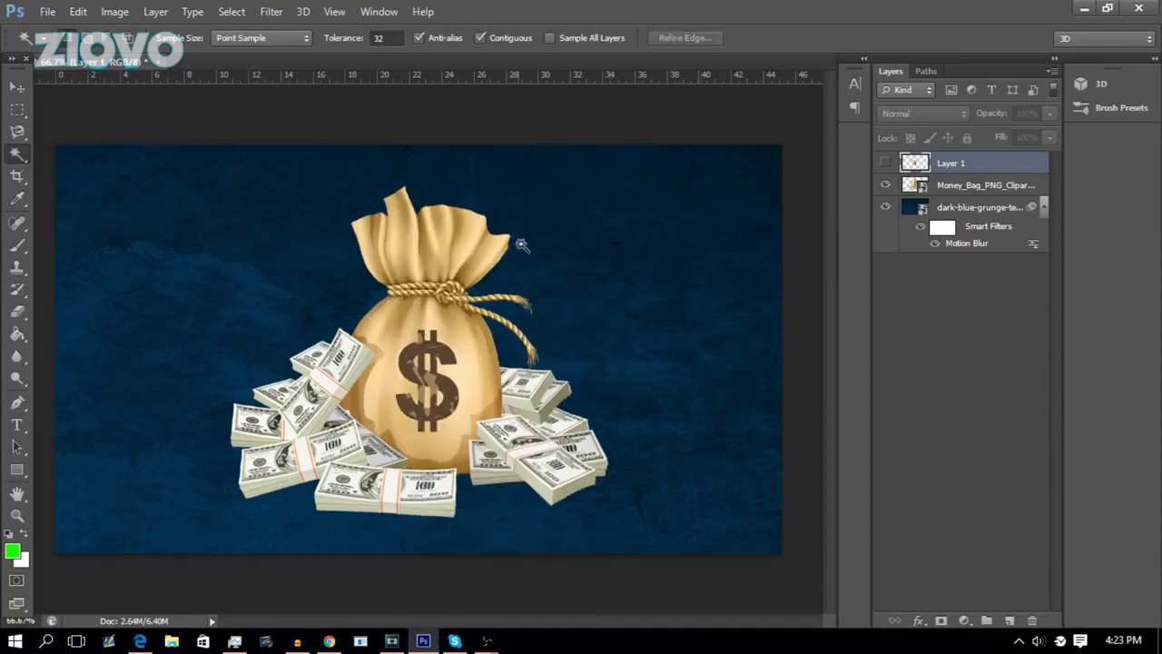
- Try cropping the canvas inward from its upper-left corner to about 39 cm wide
{"action": "left_click", "coordinate": [16, 176]}
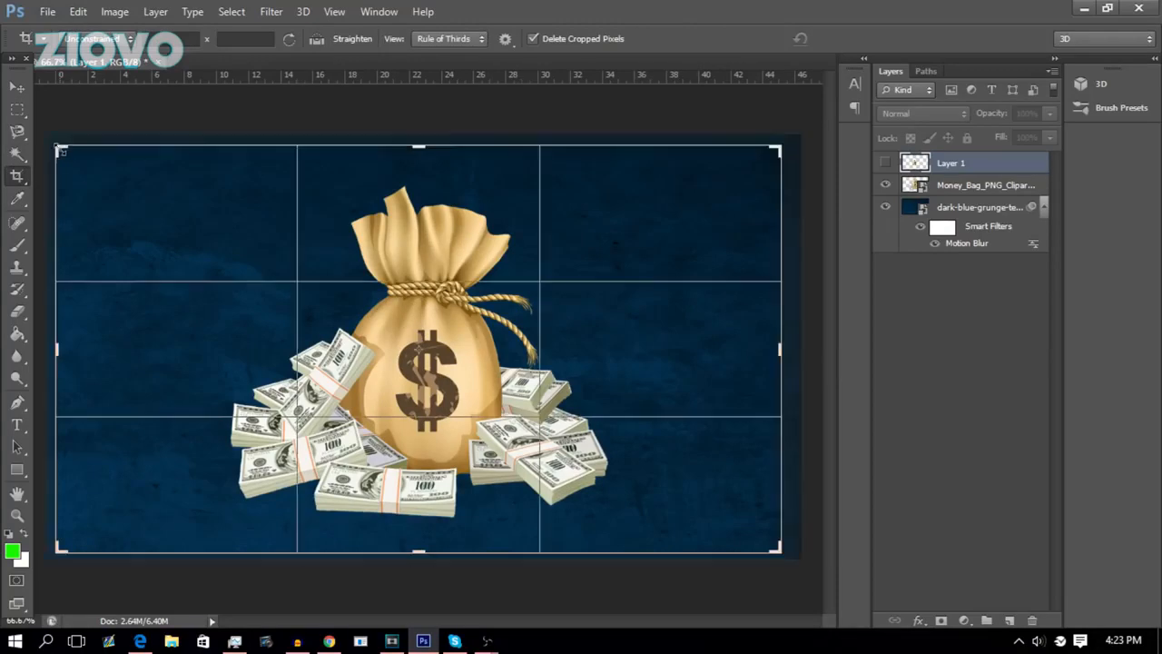
{"action": "left_click_drag", "start_coordinate": [61, 150], "coordinate": [106, 166]}
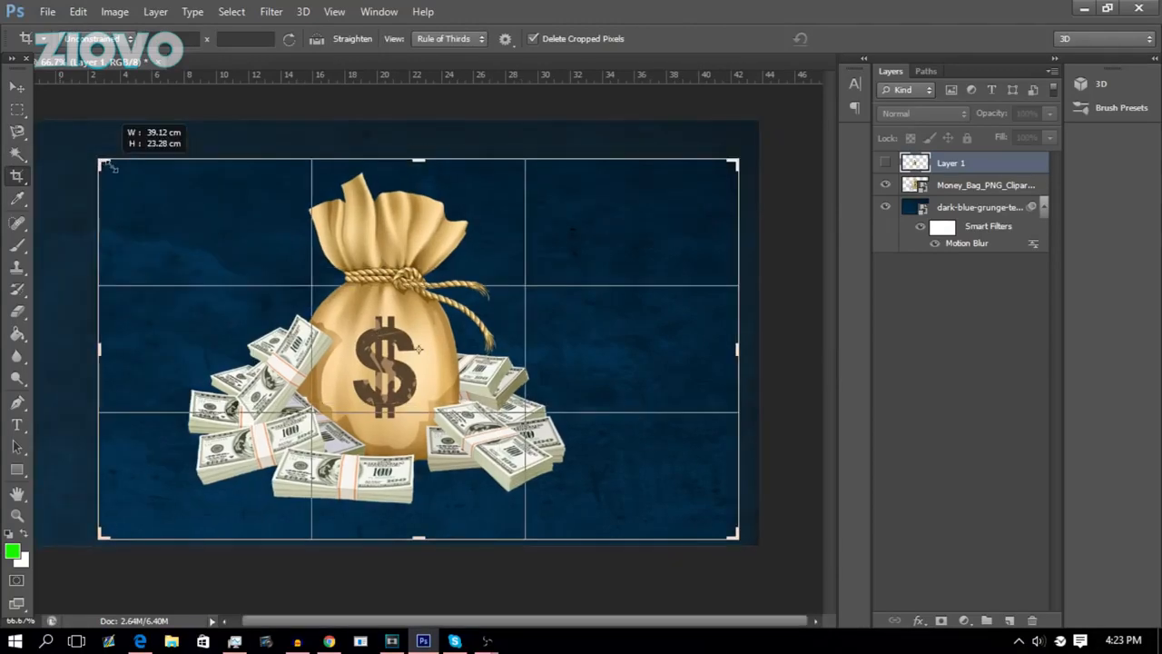
{"action": "key", "text": "Return"}
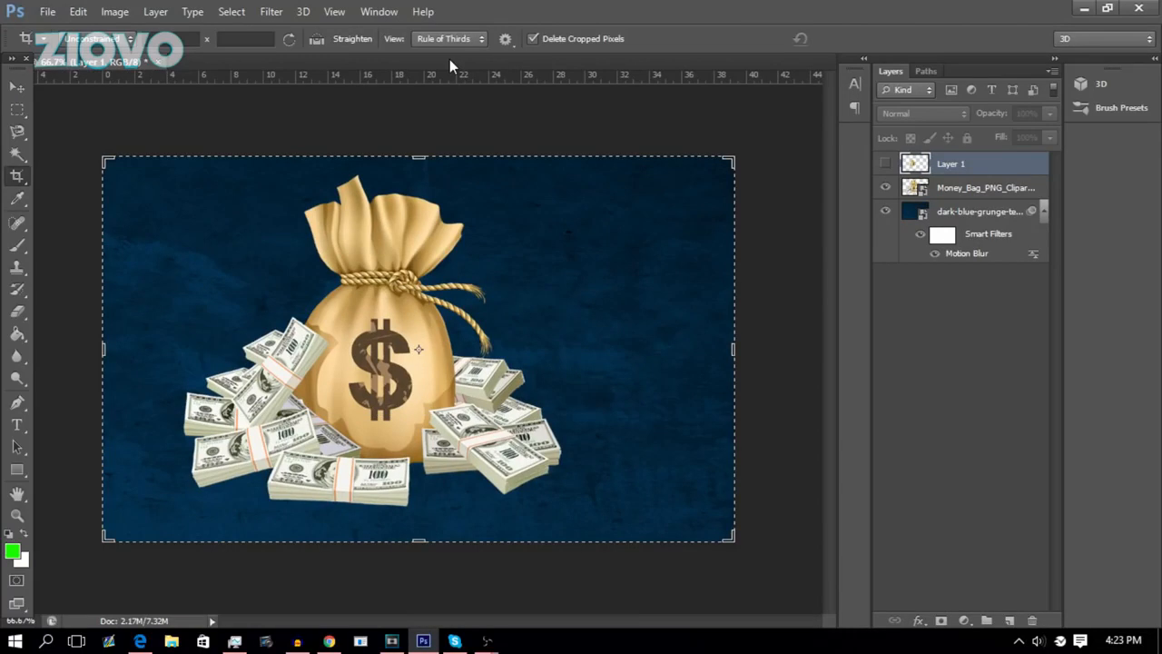
- Sample the tan colour from the top of the money bag as the foreground colour and check it in the Color Picker
{"action": "left_click", "coordinate": [19, 200]}
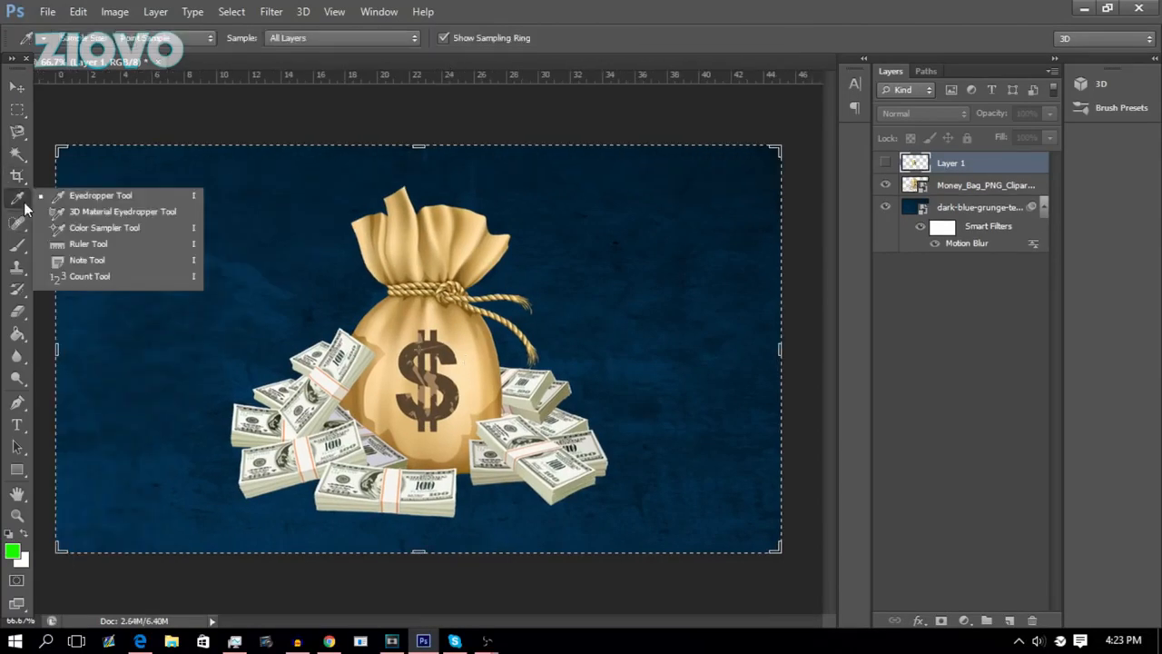
{"action": "left_click", "coordinate": [64, 195]}
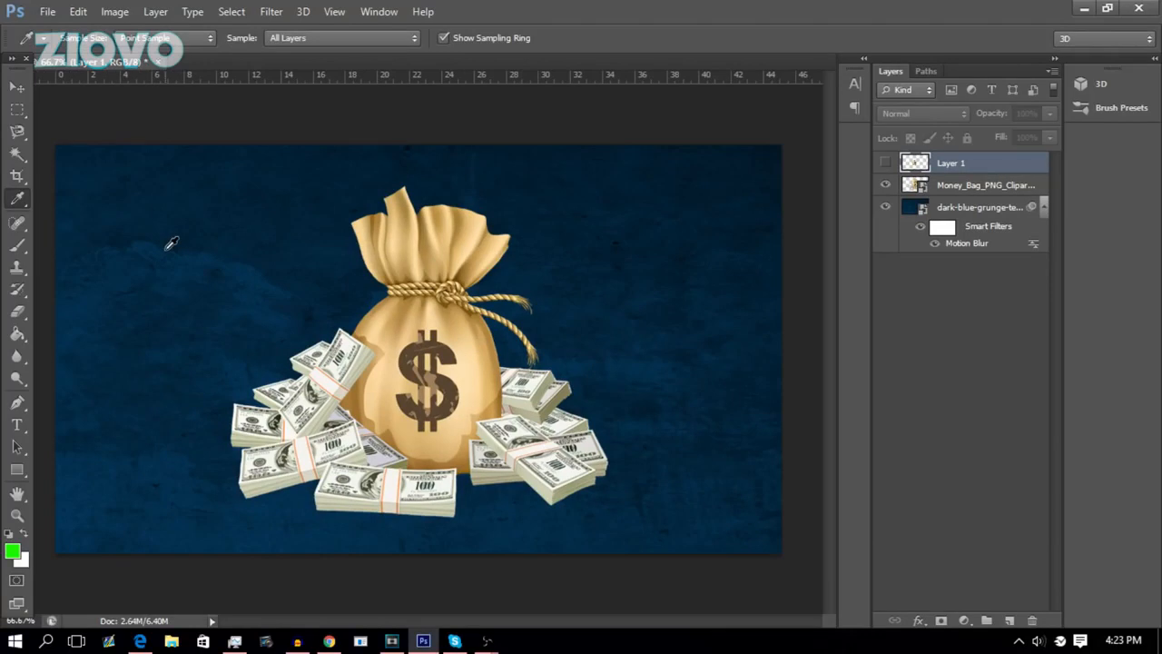
{"action": "left_click", "coordinate": [408, 241]}
{"action": "left_click", "coordinate": [13, 551]}
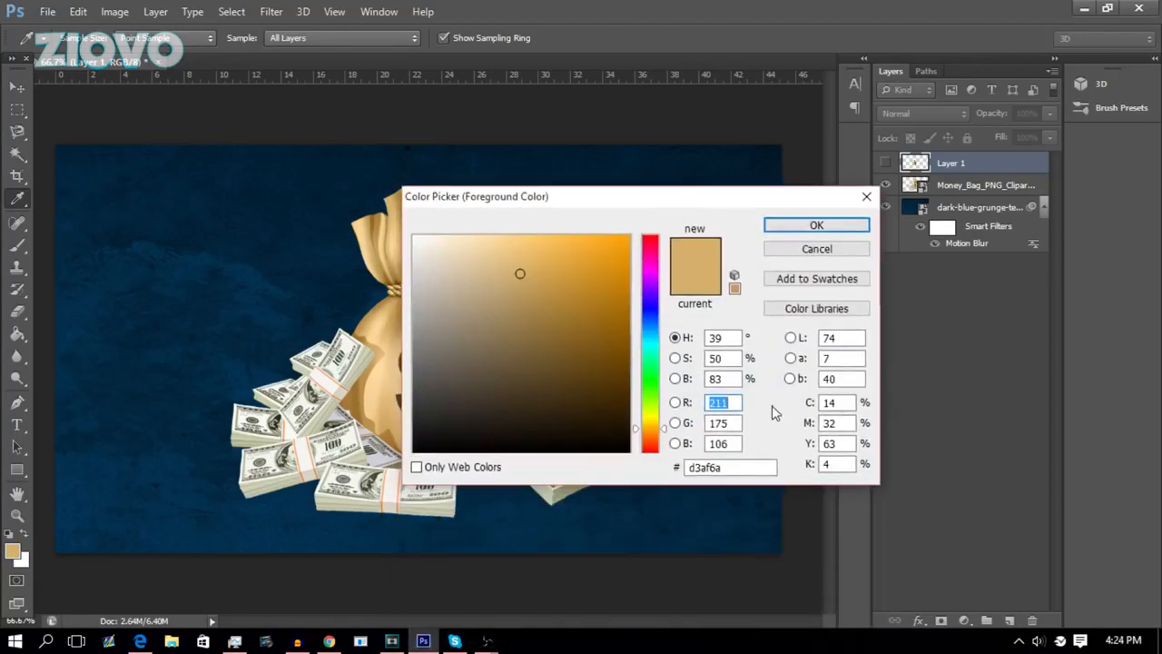
{"action": "left_click", "coordinate": [811, 227]}
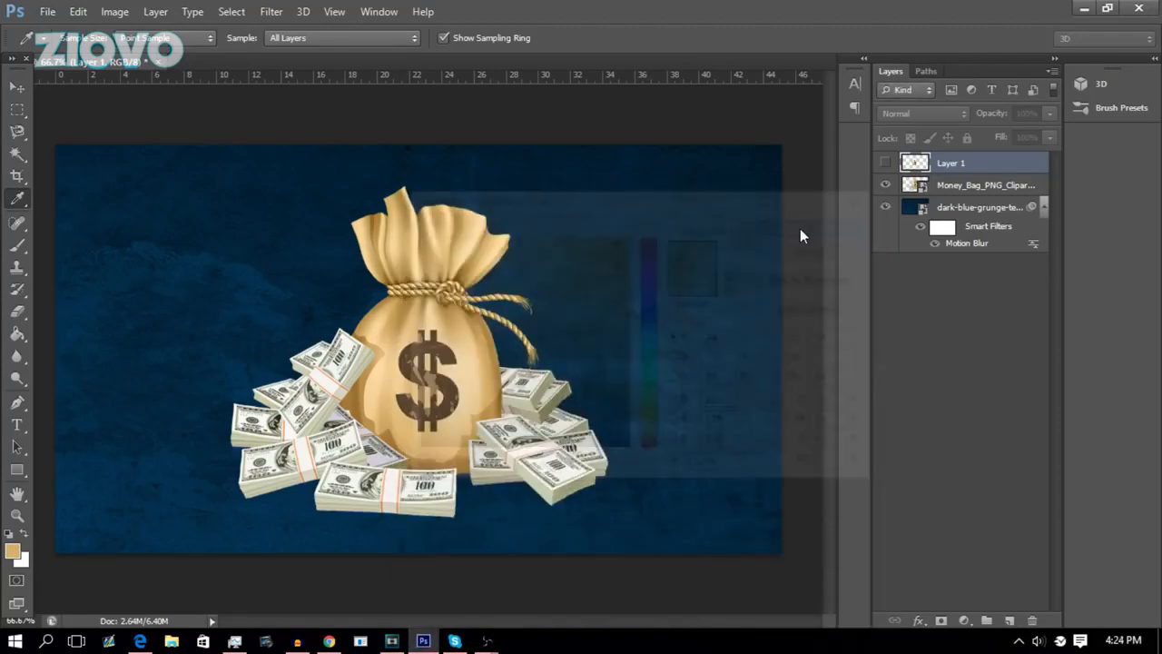
- Choose the Brush tool and add a new empty layer above Layer 1 to paint on
{"action": "left_click", "coordinate": [15, 249]}
{"action": "left_click", "coordinate": [84, 242]}
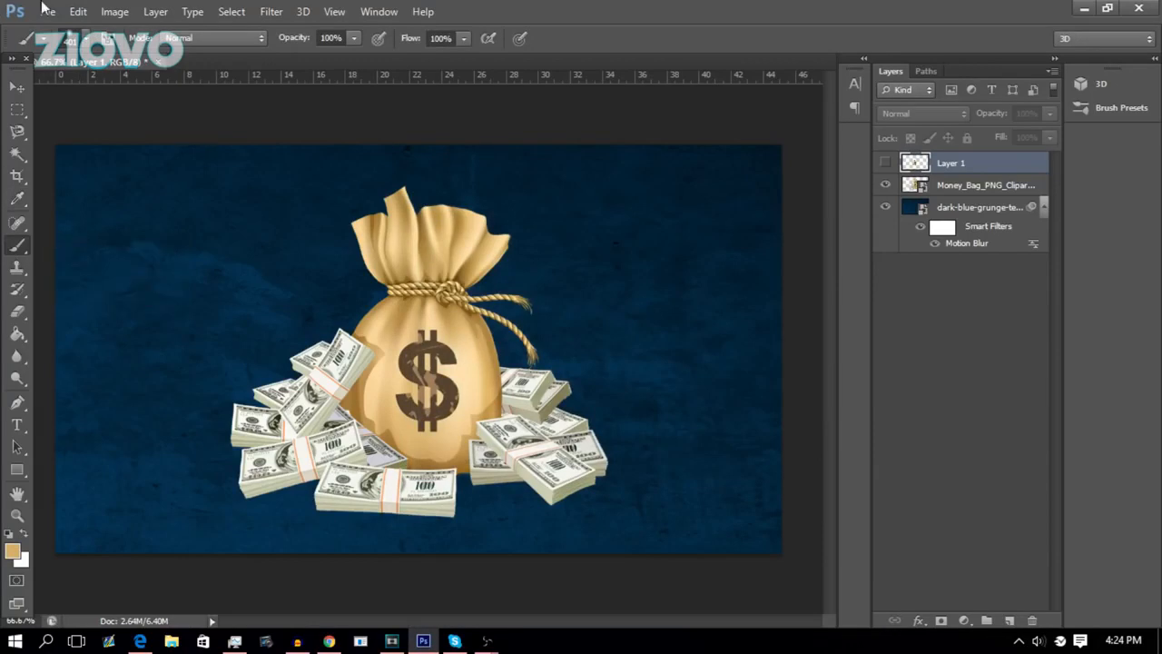
{"action": "left_click", "coordinate": [1010, 620]}
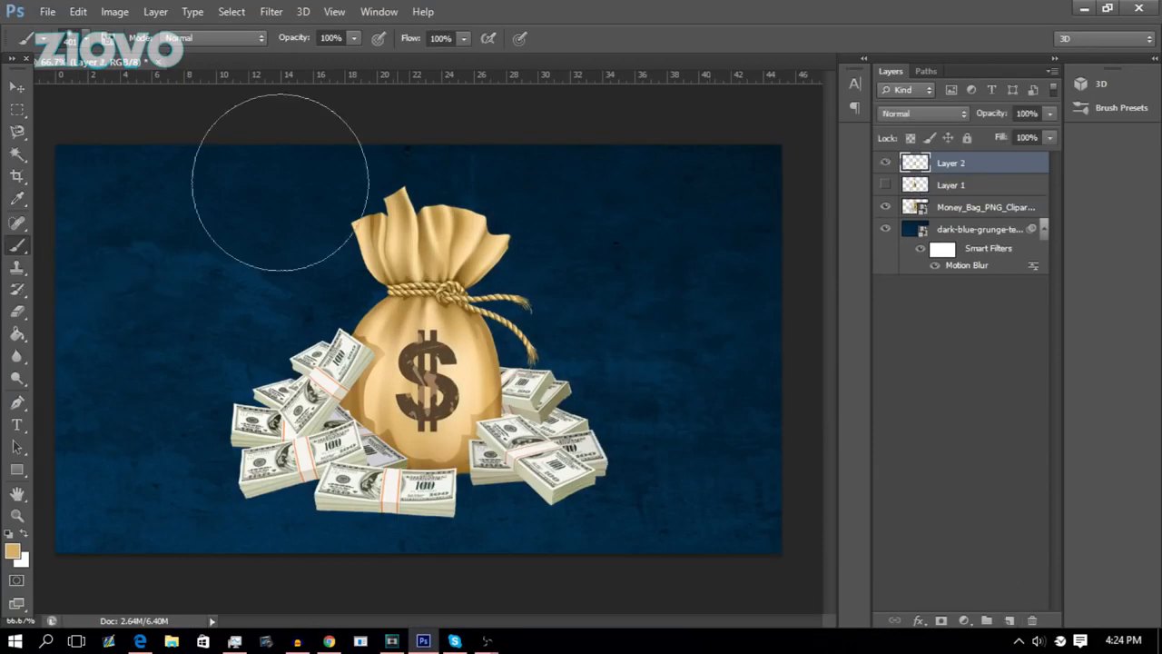
- Try a smaller, harder brush with a stroke to the right of the money bag, and undo the stroke
{"action": "left_click", "coordinate": [86, 41]}
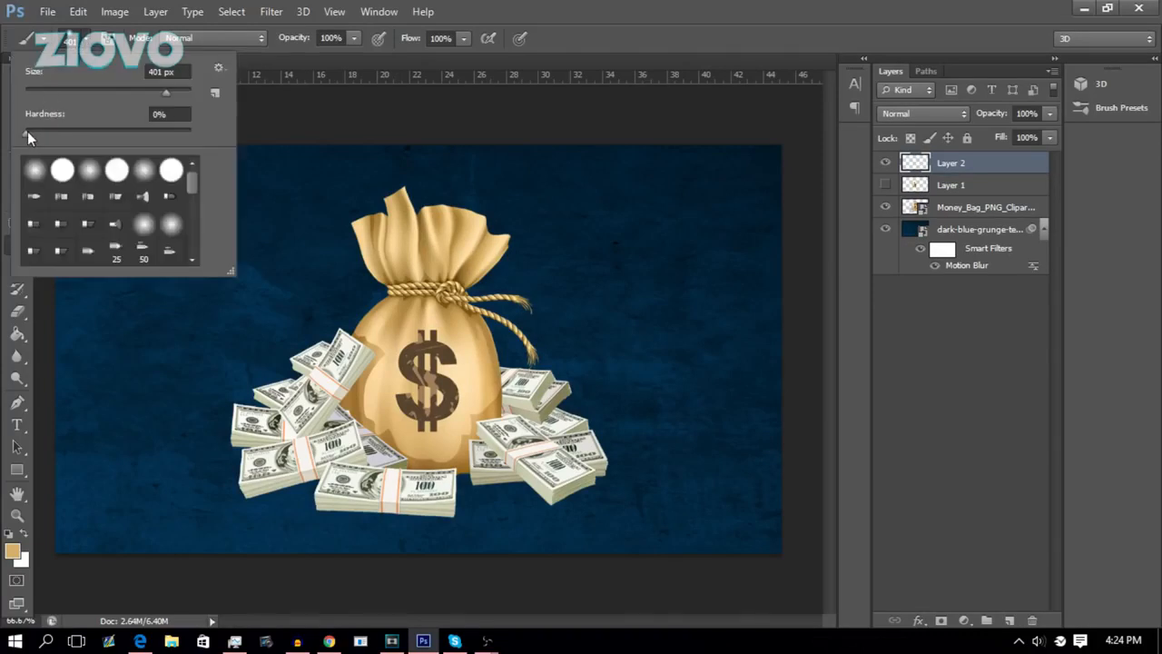
{"action": "left_click_drag", "start_coordinate": [27, 133], "coordinate": [160, 134]}
{"action": "left_click_drag", "start_coordinate": [166, 92], "coordinate": [65, 87]}
{"action": "mouse_move", "coordinate": [558, 187]}
{"action": "left_mouse_down"}
{"action": "mouse_move", "coordinate": [614, 267]}
{"action": "mouse_move", "coordinate": [626, 354]}
{"action": "left_mouse_up"}
{"action": "key", "text": "ctrl+z"}
- Return the brush hardness to 0%, try a soft tan stroke on the dark background, and undo it
{"action": "left_click", "coordinate": [44, 38]}
{"action": "left_click_drag", "start_coordinate": [77, 135], "coordinate": [29, 133]}
{"action": "left_click_drag", "start_coordinate": [625, 229], "coordinate": [679, 367]}
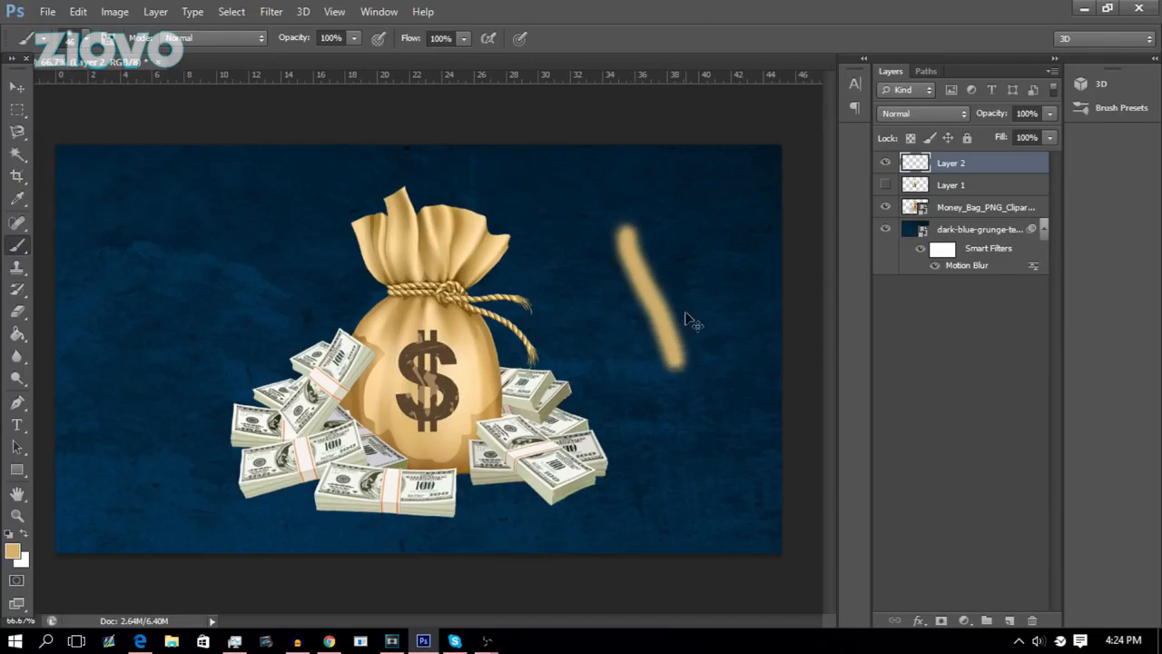
{"action": "key", "text": "ctrl+z"}
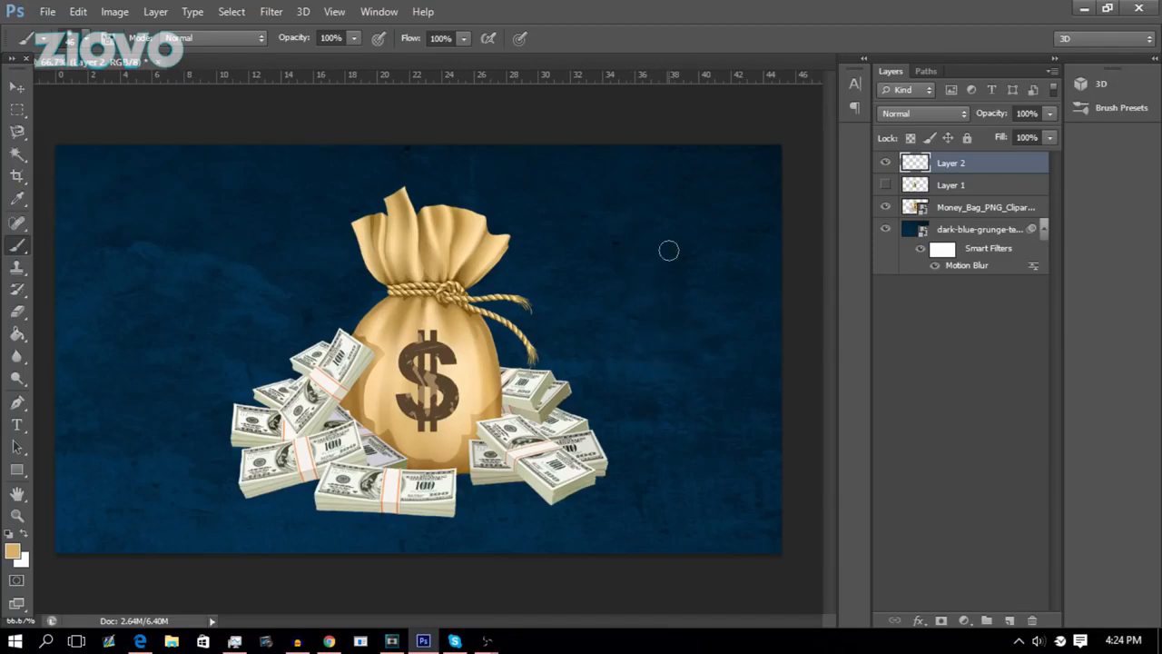
- Enlarge the soft brush to 825 px
{"action": "left_click", "coordinate": [86, 41]}
{"action": "left_click_drag", "start_coordinate": [84, 90], "coordinate": [150, 91]}
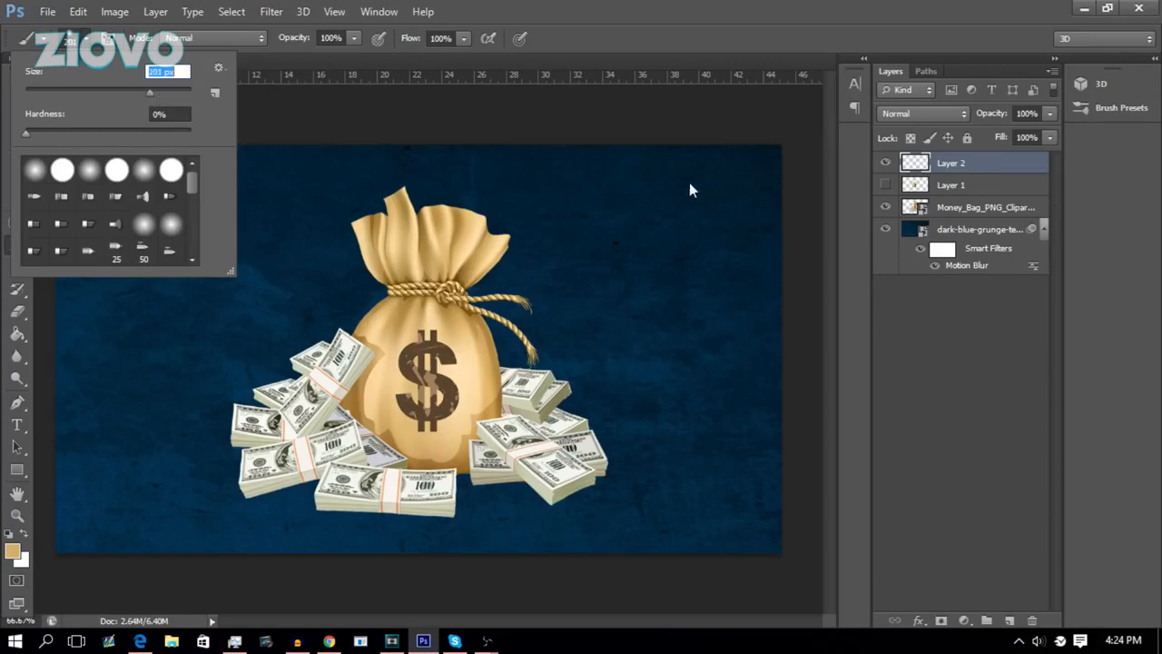
{"action": "left_click", "coordinate": [181, 90]}
{"action": "left_click", "coordinate": [175, 91]}
- Set the foreground colour to bright cyan, 00ffea
{"action": "left_click", "coordinate": [14, 552]}
{"action": "left_click", "coordinate": [650, 346]}
{"action": "left_click_drag", "start_coordinate": [606, 265], "coordinate": [769, 227]}
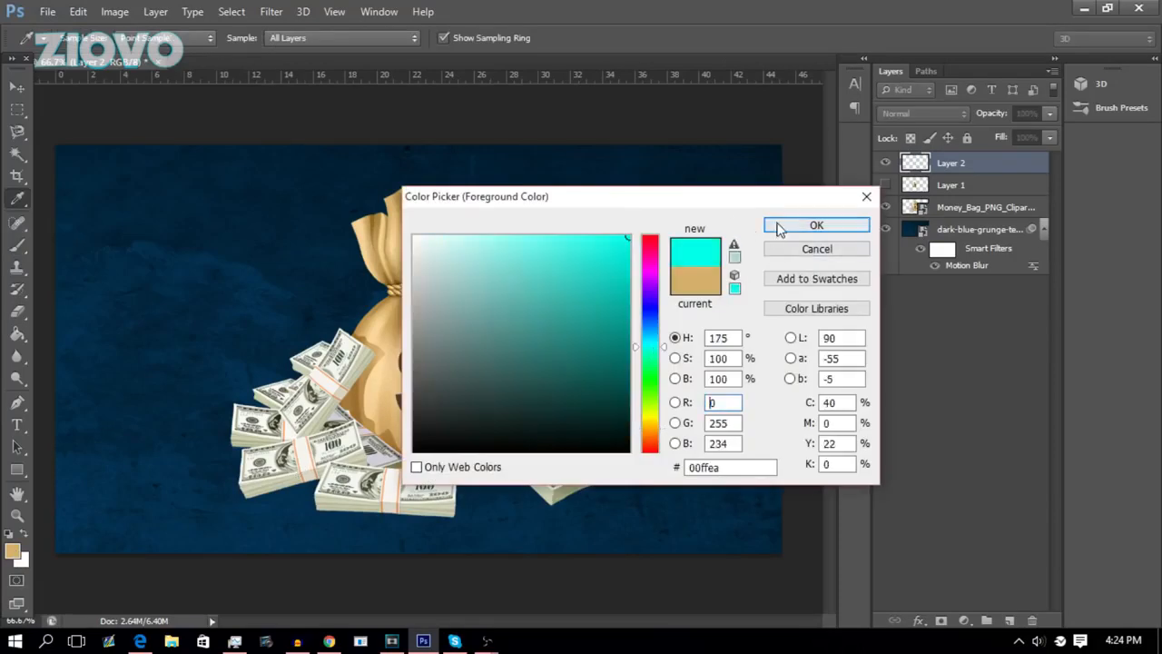
{"action": "left_click", "coordinate": [816, 225]}
- Paint a large soft cyan glow in each of the four corners of the canvas on Layer 2
{"action": "left_click", "coordinate": [689, 237]}
{"action": "left_click", "coordinate": [136, 208]}
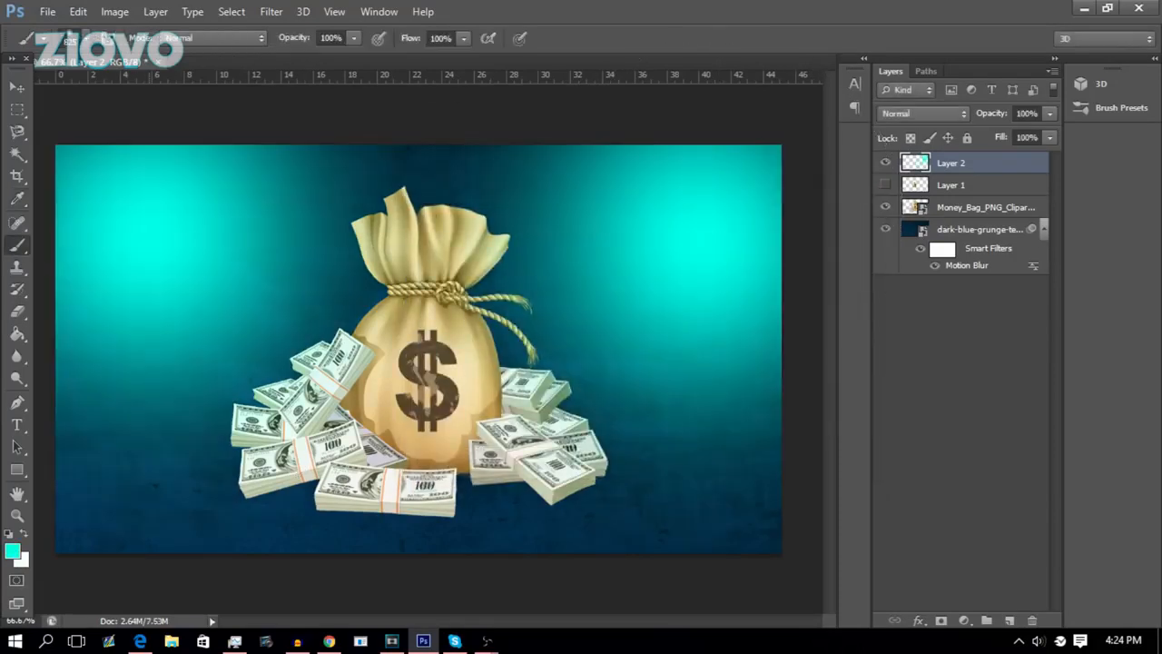
{"action": "left_click", "coordinate": [109, 509]}
{"action": "left_click", "coordinate": [744, 536]}
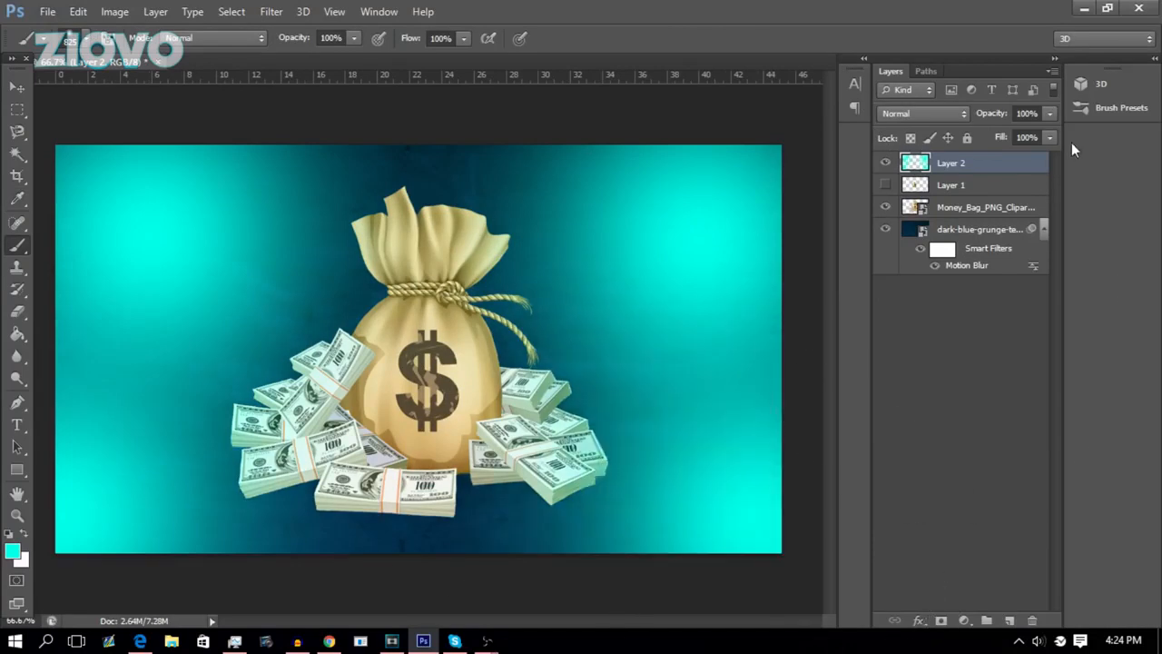
- Lower the opacity of Layer 2, comparing 20% with 40%, and settle on 20%
{"action": "left_click", "coordinate": [1024, 113]}
{"action": "type", "text": "2"}
{"action": "key", "text": "Return"}
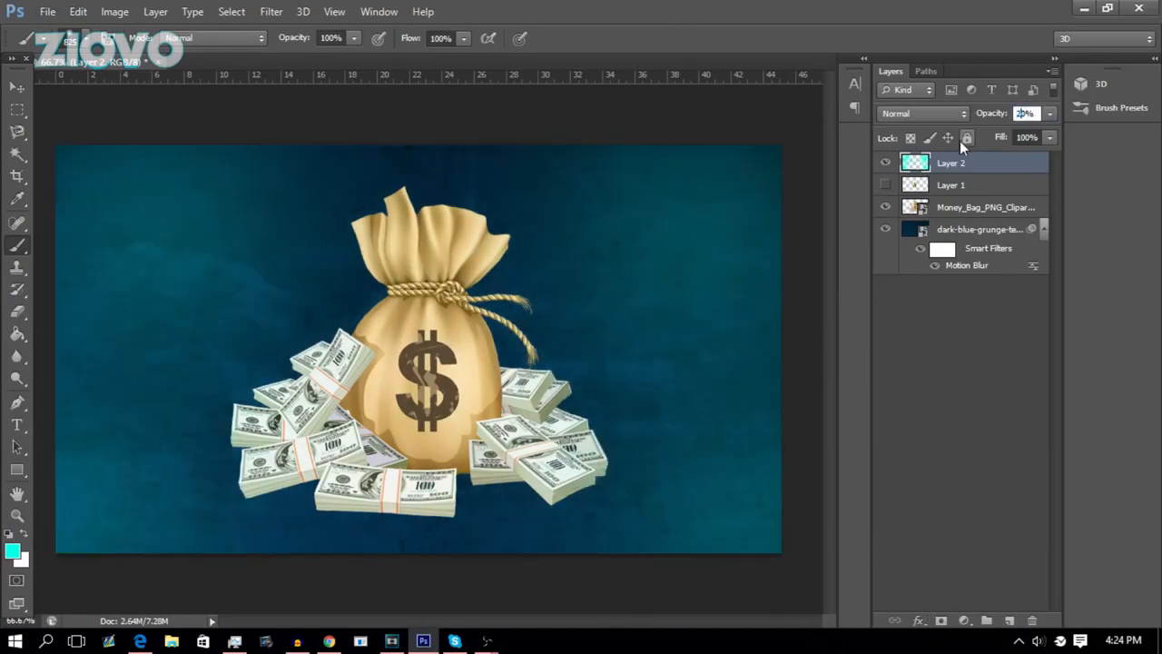
{"action": "type", "text": "40"}
{"action": "key", "text": "Return"}
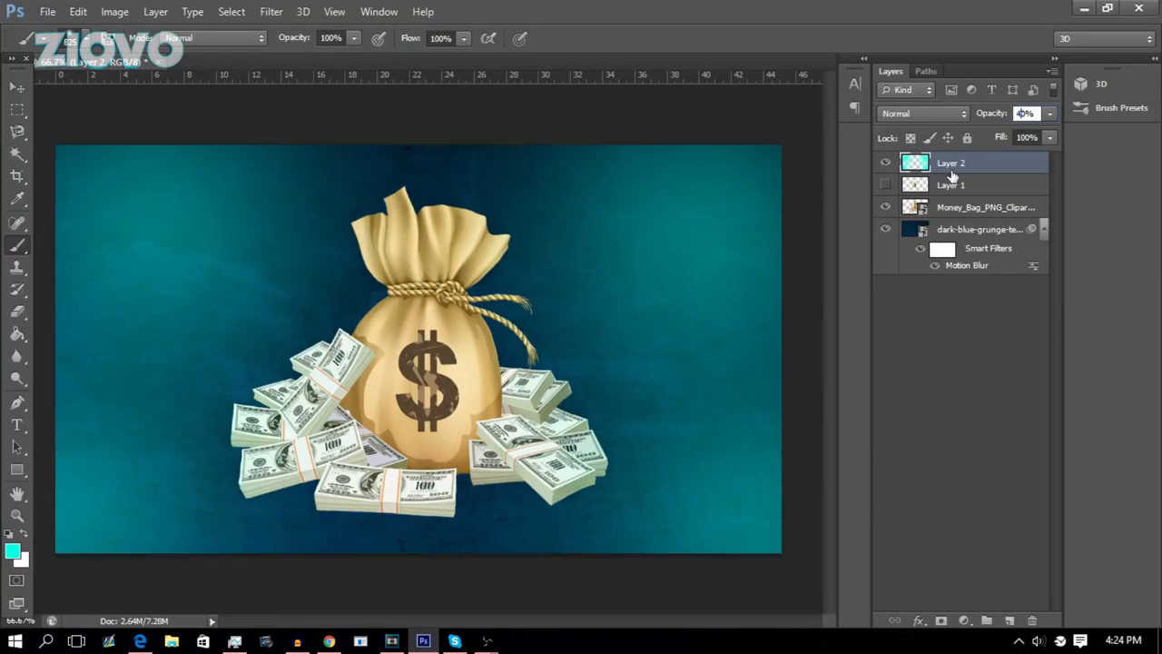
{"action": "type", "text": "20"}
{"action": "key", "text": "Return"}
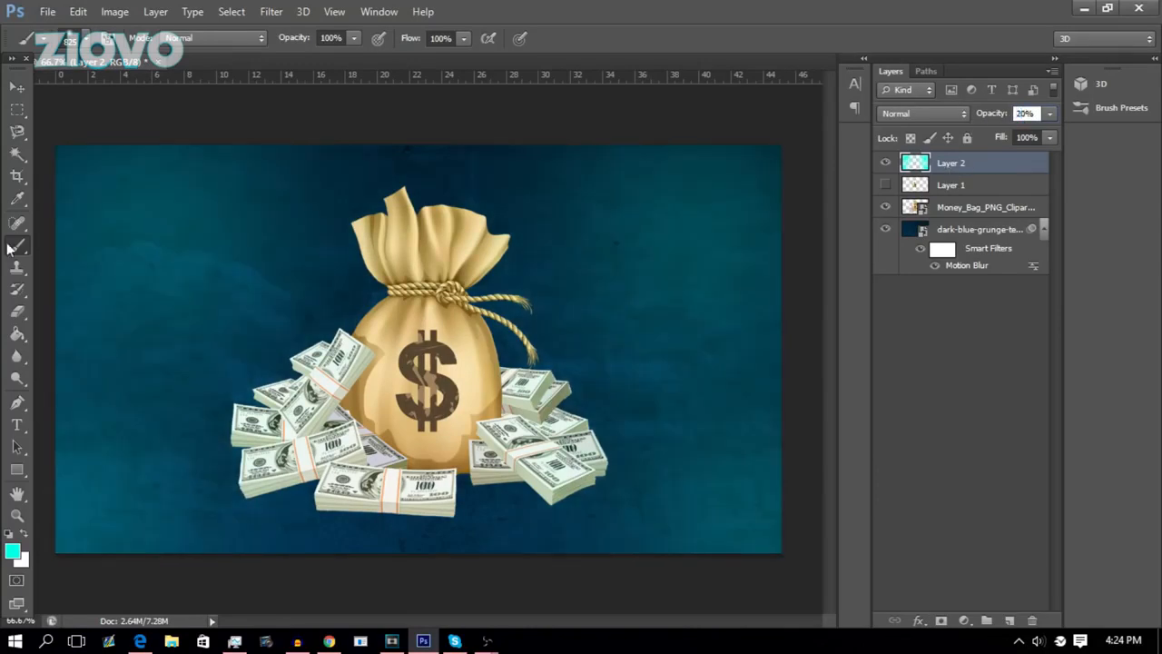
- Try erasing part of the glow to the left of the money bag, undo it, and look over the Pen tool variants
{"action": "left_click", "coordinate": [17, 310]}
{"action": "left_click", "coordinate": [61, 313]}
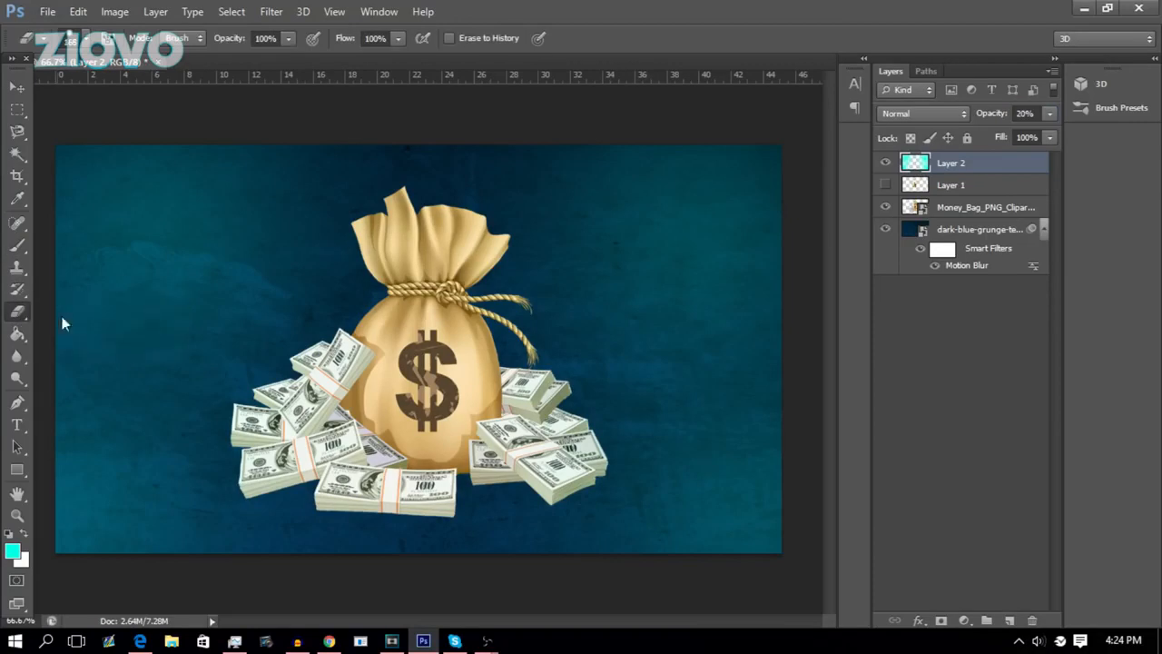
{"action": "mouse_move", "coordinate": [216, 292]}
{"action": "left_mouse_down"}
{"action": "mouse_move", "coordinate": [143, 369]}
{"action": "mouse_move", "coordinate": [96, 383]}
{"action": "mouse_move", "coordinate": [157, 326]}
{"action": "left_mouse_up"}
{"action": "key", "text": "ctrl+z"}
{"action": "left_click", "coordinate": [80, 41]}
{"action": "left_click", "coordinate": [697, 3]}
{"action": "left_click", "coordinate": [17, 402]}
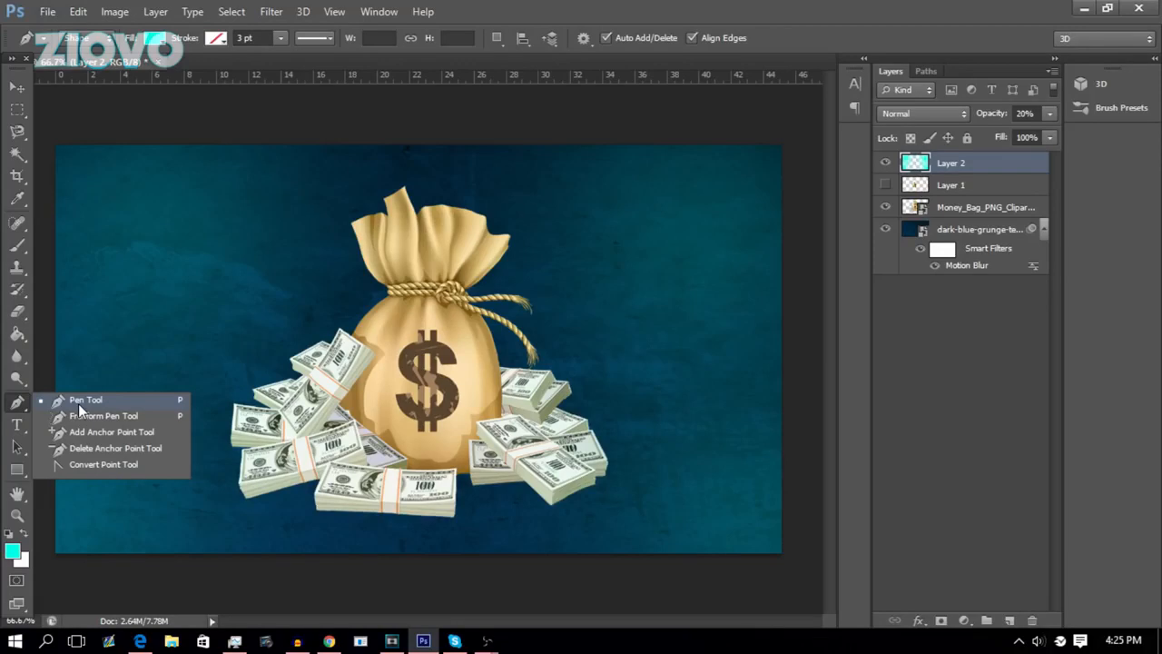
- Start a 330 pt text line to the left of the money bag and set the text colour to white
{"action": "left_click", "coordinate": [24, 426]}
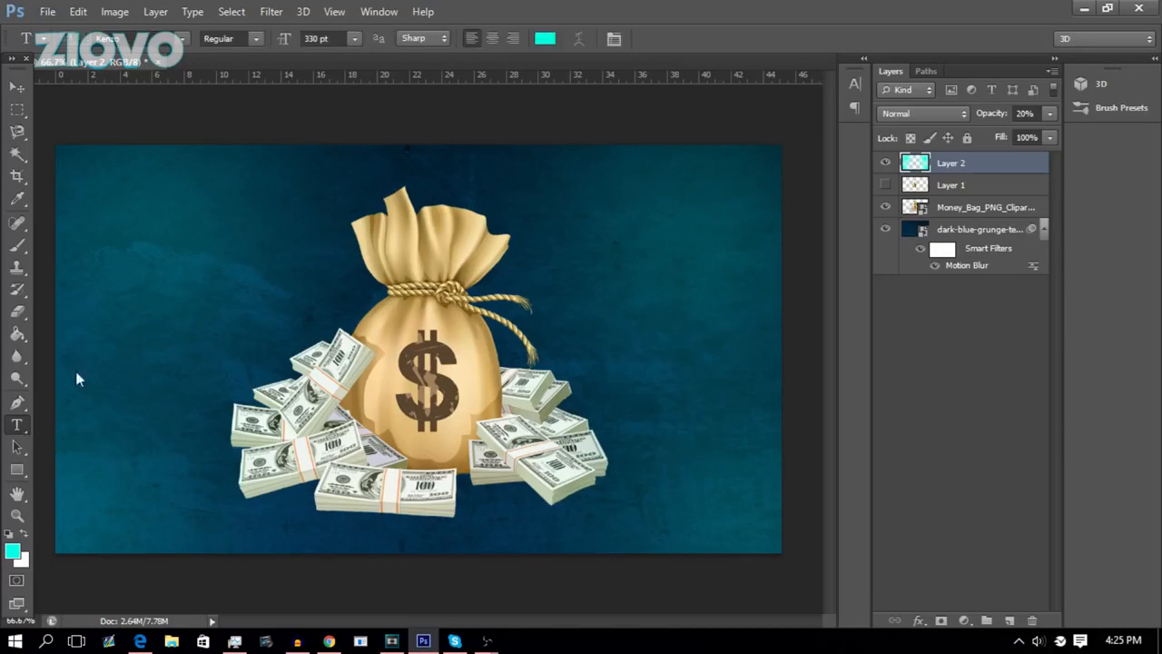
{"action": "left_click", "coordinate": [159, 316]}
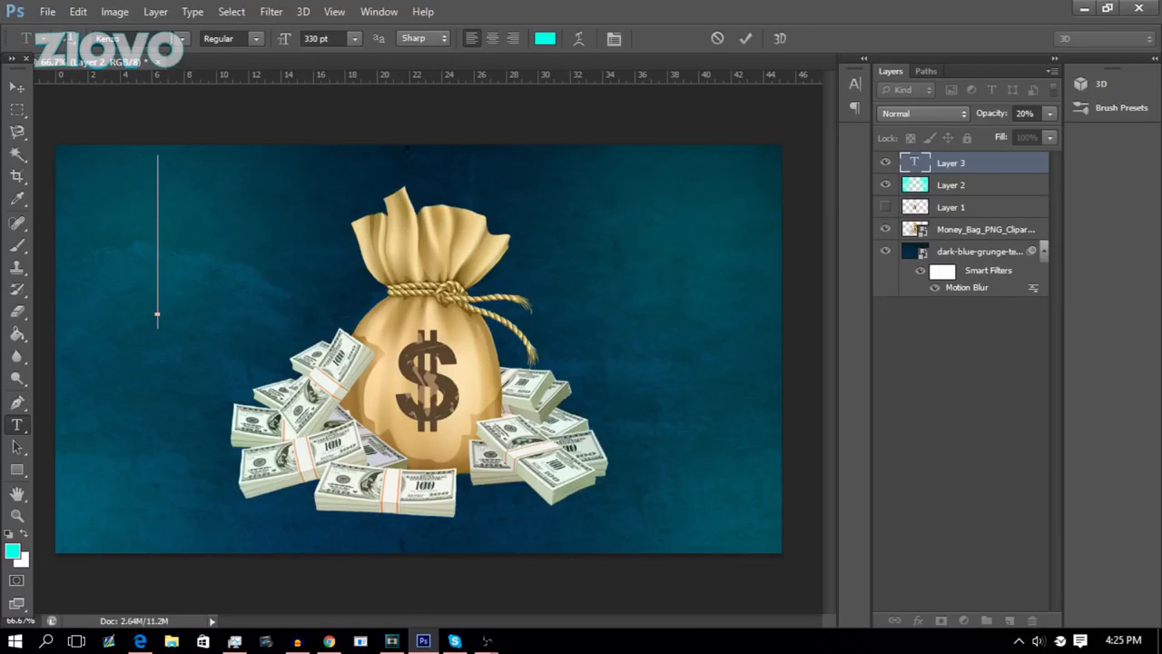
{"action": "left_click", "coordinate": [258, 39]}
{"action": "left_click", "coordinate": [357, 41]}
{"action": "left_click", "coordinate": [544, 38]}
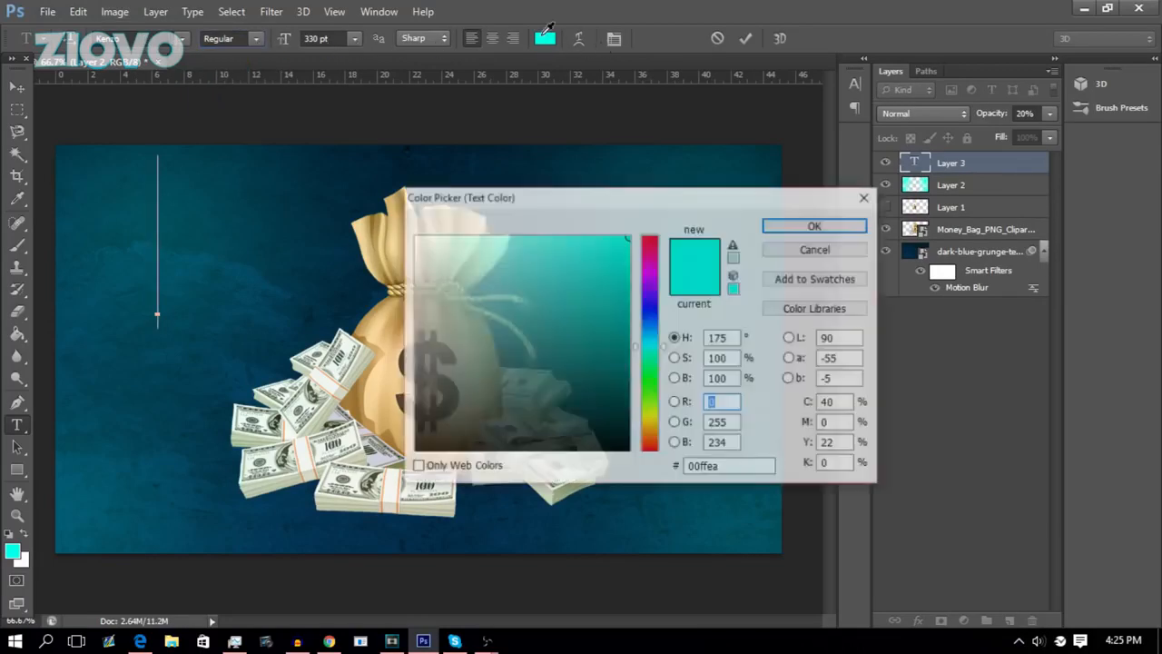
{"action": "left_click", "coordinate": [490, 260]}
{"action": "left_click", "coordinate": [415, 236]}
{"action": "left_click", "coordinate": [799, 227]}
- Enter the text TEST, try centre alignment, and commit it with left alignment
{"action": "type", "text": "TEST"}
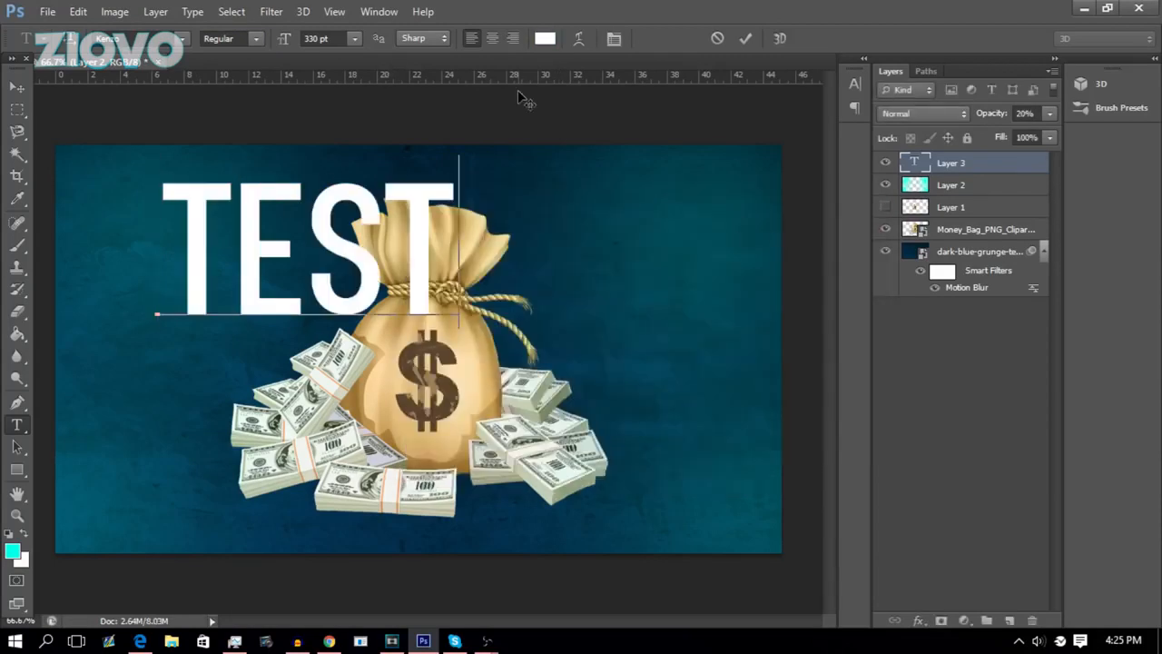
{"action": "left_click", "coordinate": [493, 38]}
{"action": "left_click", "coordinate": [476, 39]}
{"action": "left_click", "coordinate": [744, 39]}
- Move the TEST text to the upper-right area of the canvas
{"action": "left_click", "coordinate": [17, 86]}
{"action": "left_click_drag", "start_coordinate": [219, 252], "coordinate": [350, 286]}
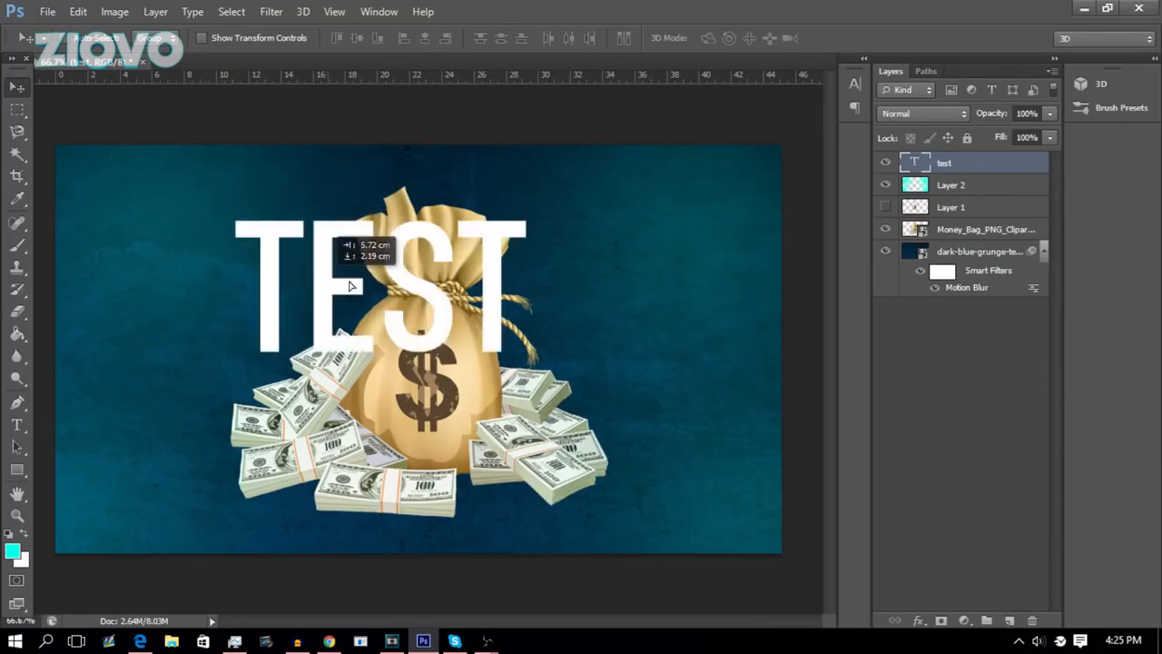
{"action": "left_click_drag", "start_coordinate": [350, 286], "coordinate": [587, 236]}
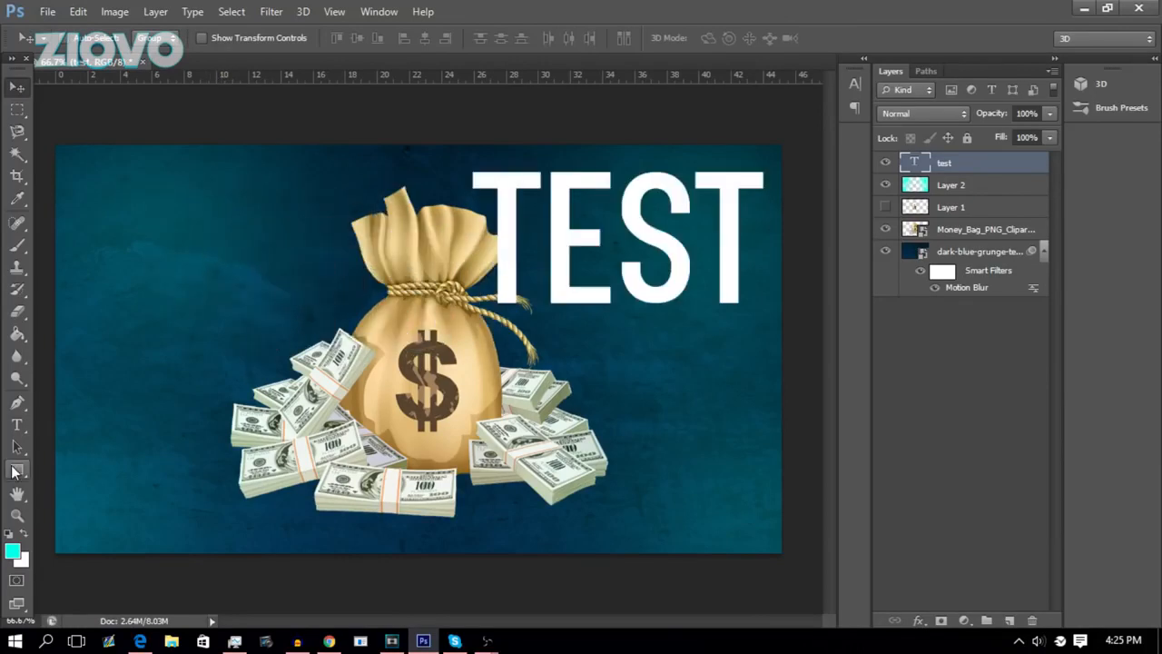
- Look over the shape tool variants and the Hand tool, and try zooming in and out on the canvas
{"action": "left_click", "coordinate": [16, 470]}
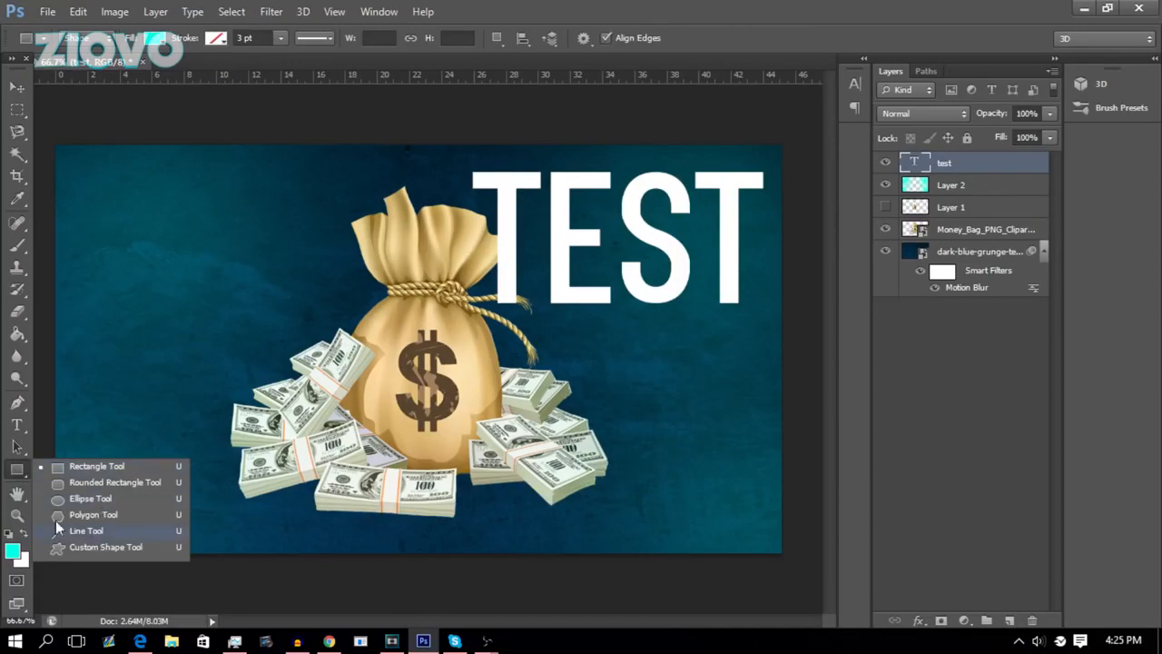
{"action": "left_click", "coordinate": [18, 494]}
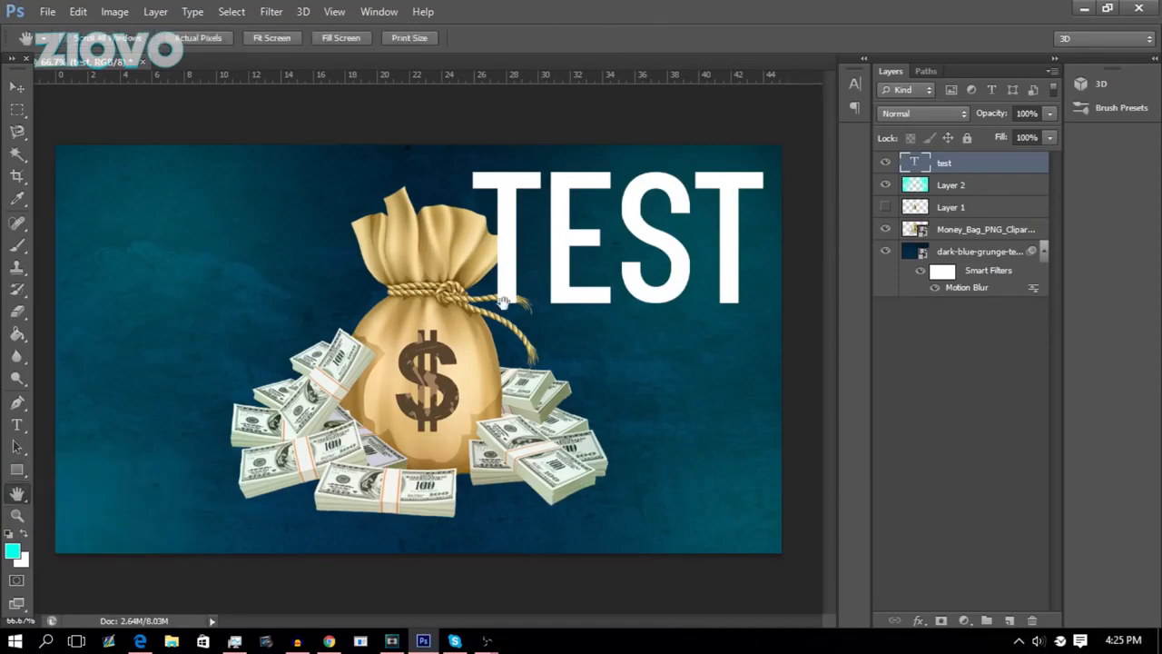
{"action": "left_click", "coordinate": [17, 515]}
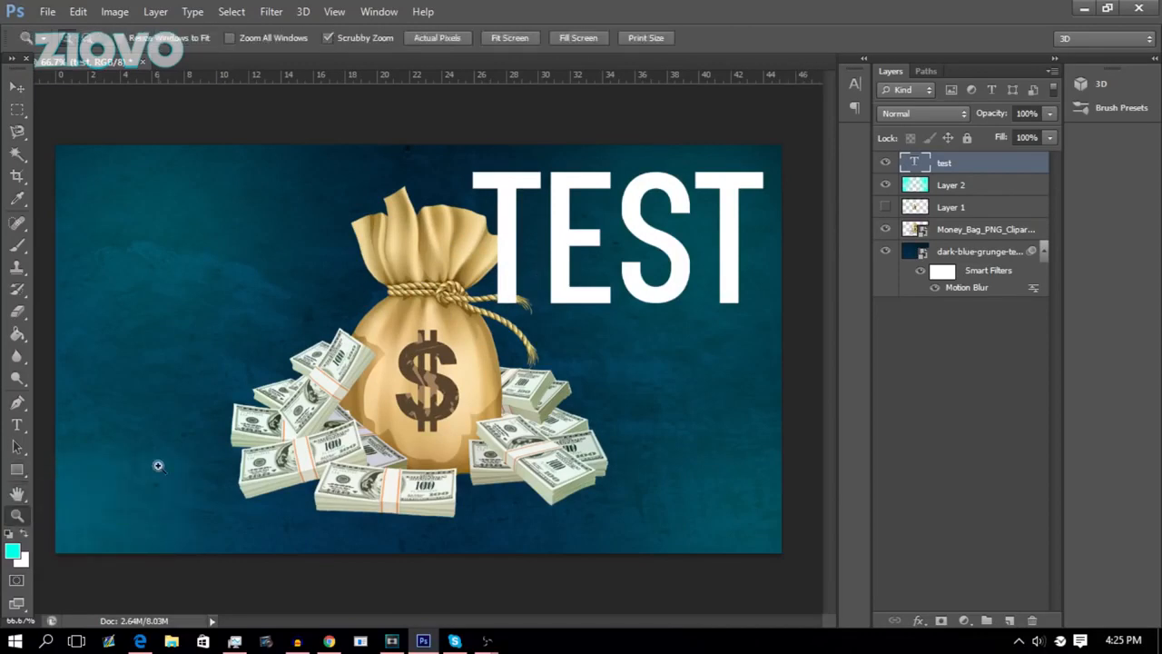
{"action": "left_click", "coordinate": [159, 465]}
{"action": "left_click", "coordinate": [196, 453]}
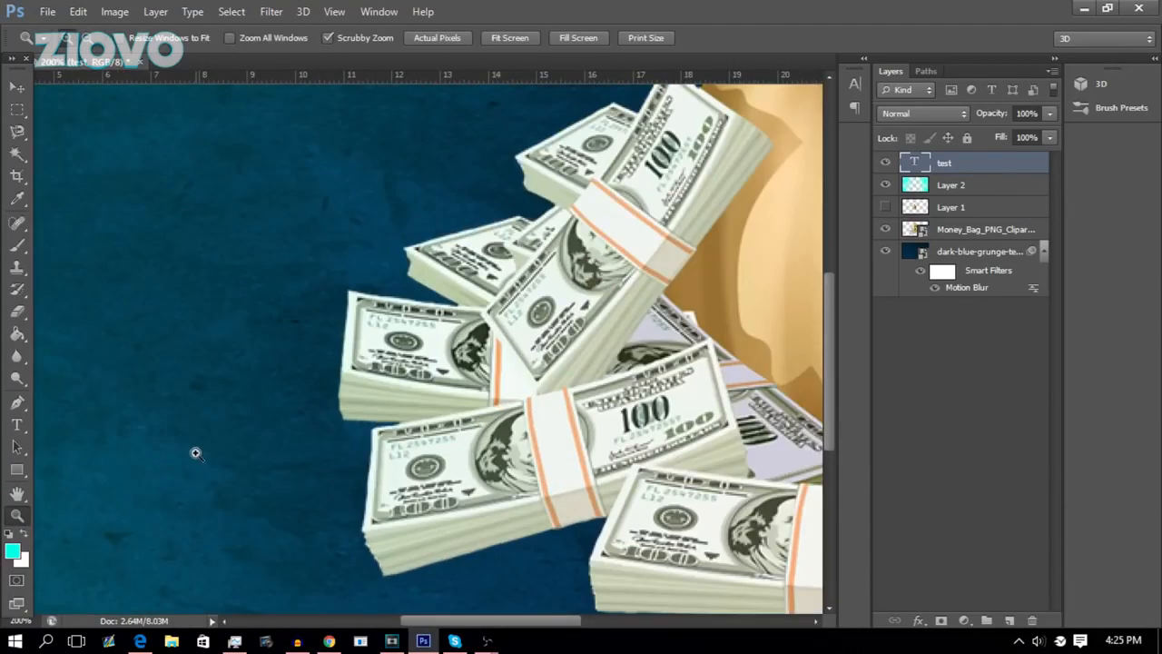
{"action": "left_click", "coordinate": [188, 456], "text": "alt"}
{"action": "left_click", "coordinate": [184, 451], "text": "alt"}
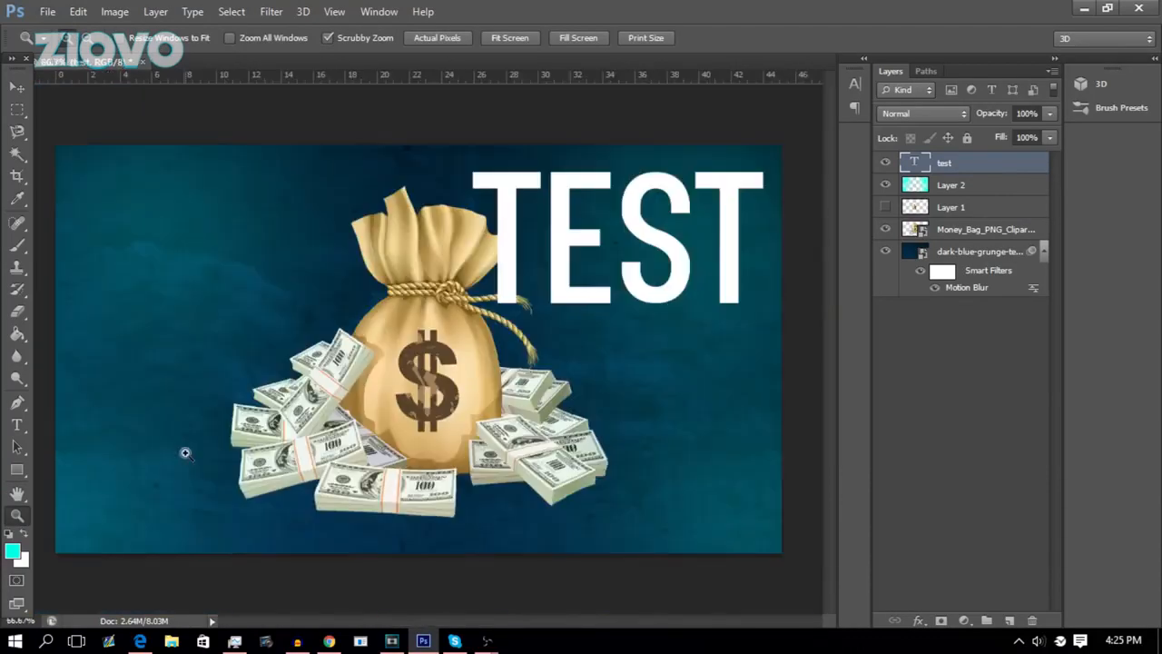
{"action": "left_click", "coordinate": [188, 459]}
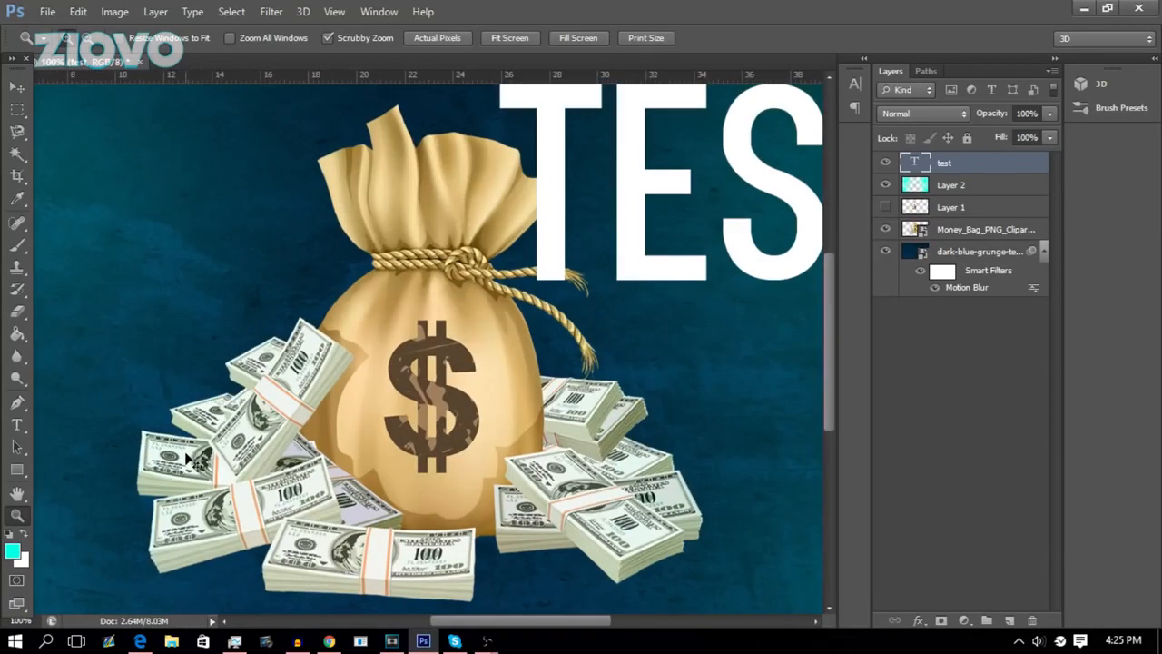
{"action": "left_click", "coordinate": [190, 460], "text": "alt"}
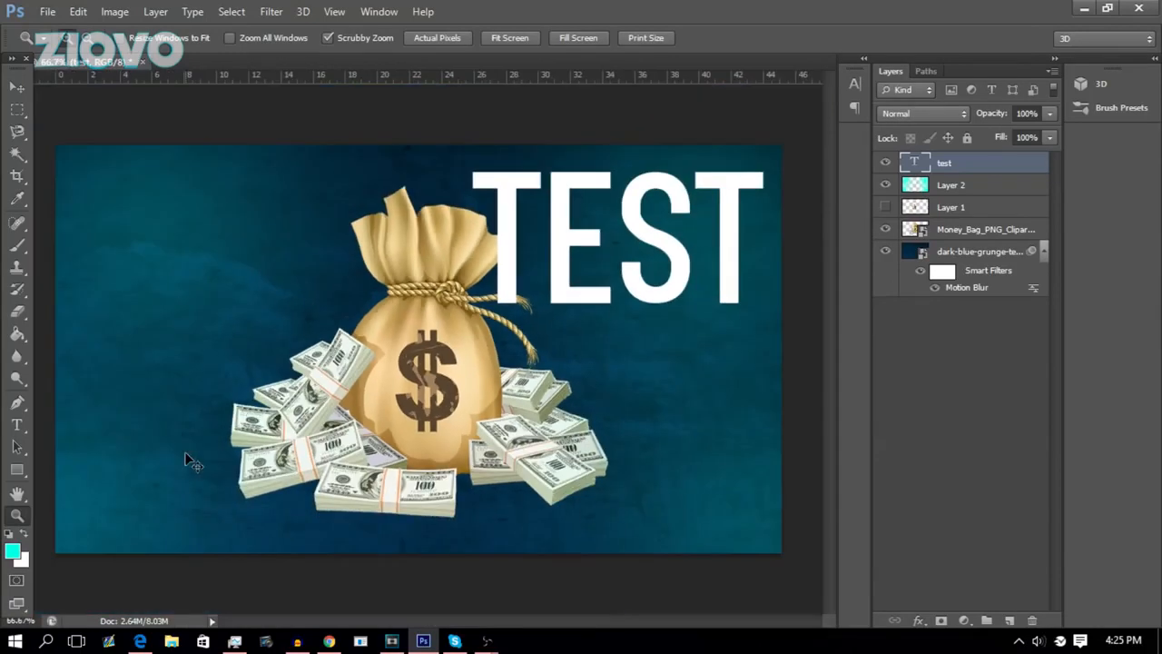
- Sample several background colours for the foreground colour, and set it to the white of the TEST text
{"action": "left_click", "coordinate": [13, 552]}
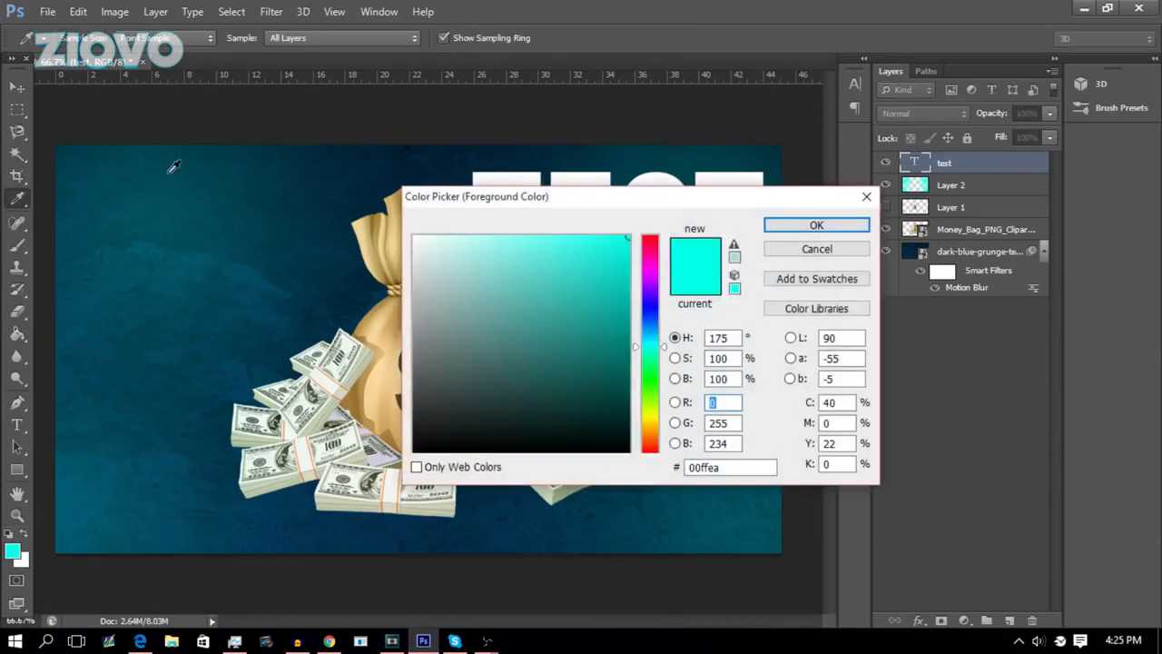
{"action": "left_click", "coordinate": [334, 185]}
{"action": "left_click", "coordinate": [423, 163]}
{"action": "left_click", "coordinate": [404, 157]}
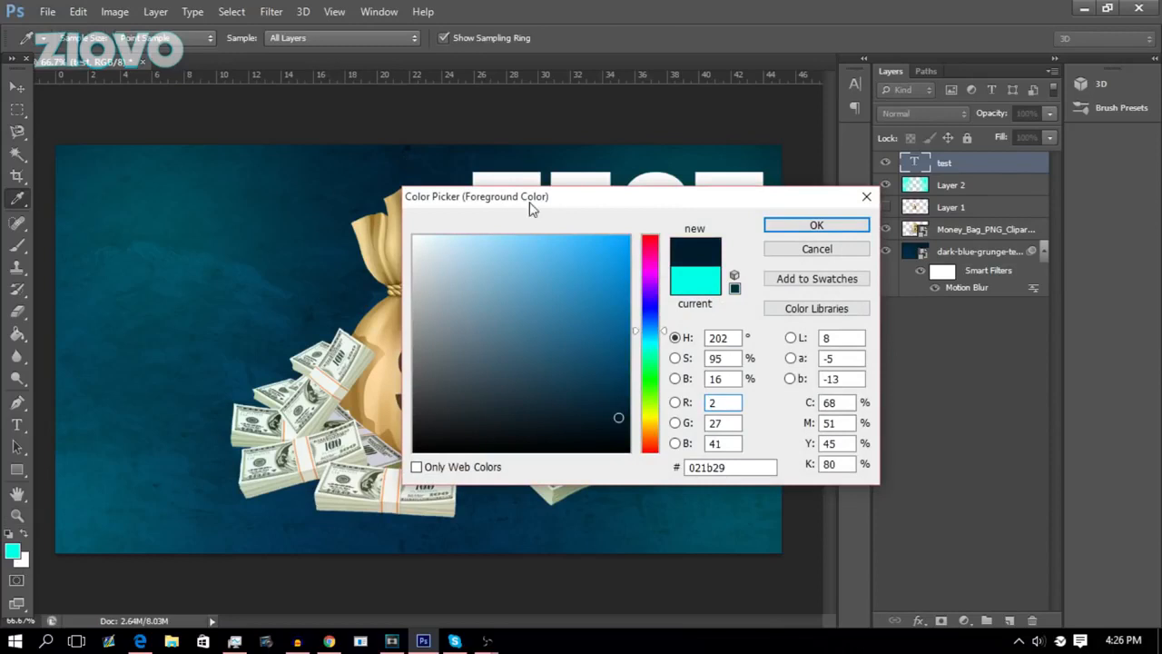
{"action": "left_click", "coordinate": [595, 177]}
{"action": "left_click", "coordinate": [816, 224]}
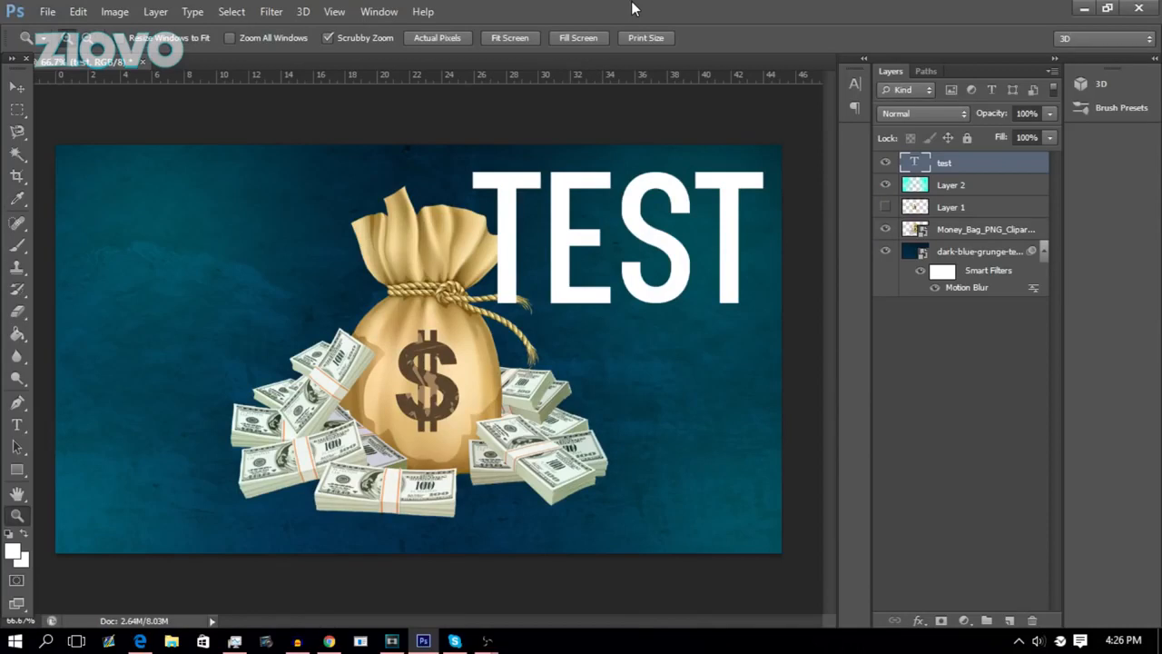
- Show the Swatches panel and collapse it back to the dock
{"action": "left_click", "coordinate": [376, 11]}
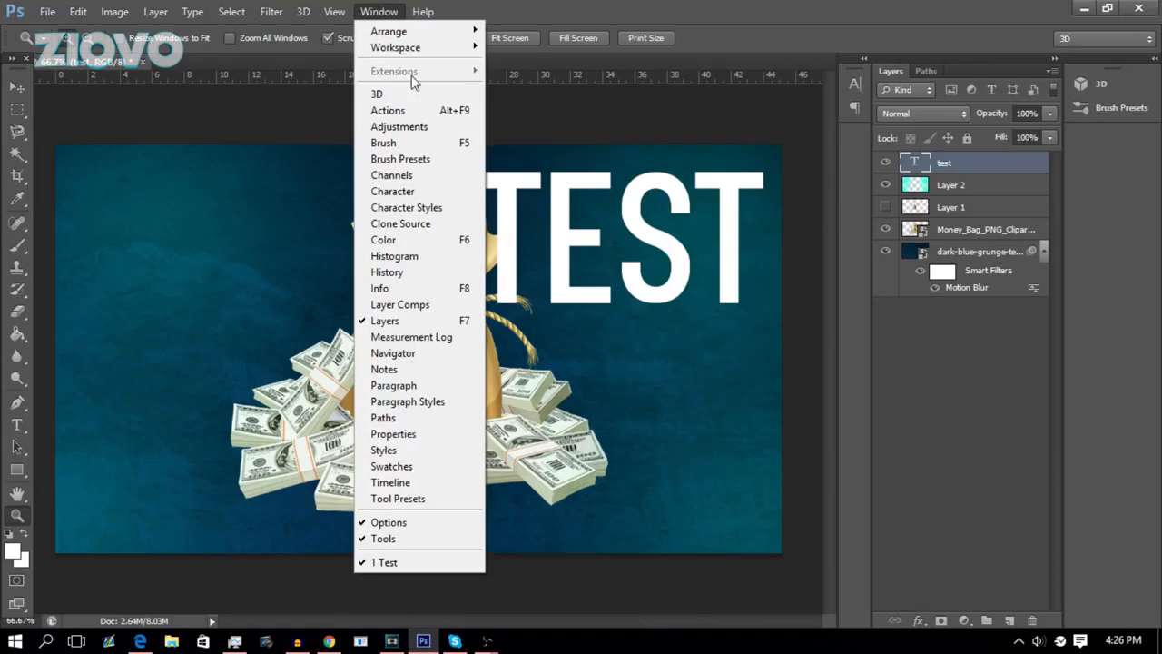
{"action": "left_click", "coordinate": [470, 470]}
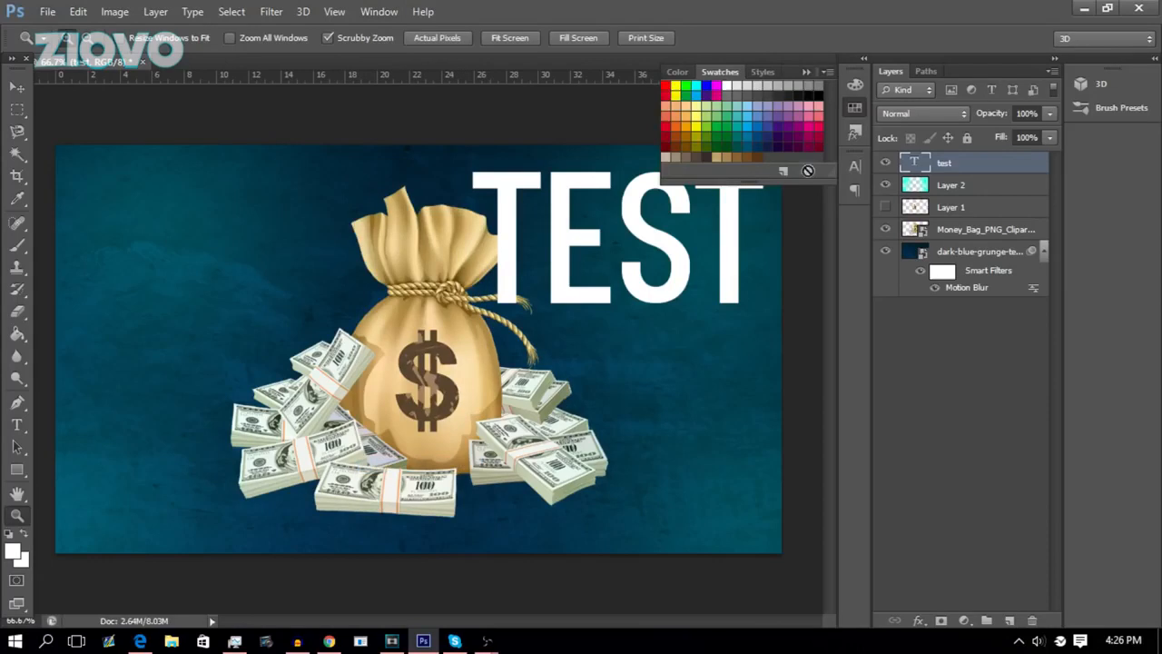
{"action": "left_click", "coordinate": [806, 73]}
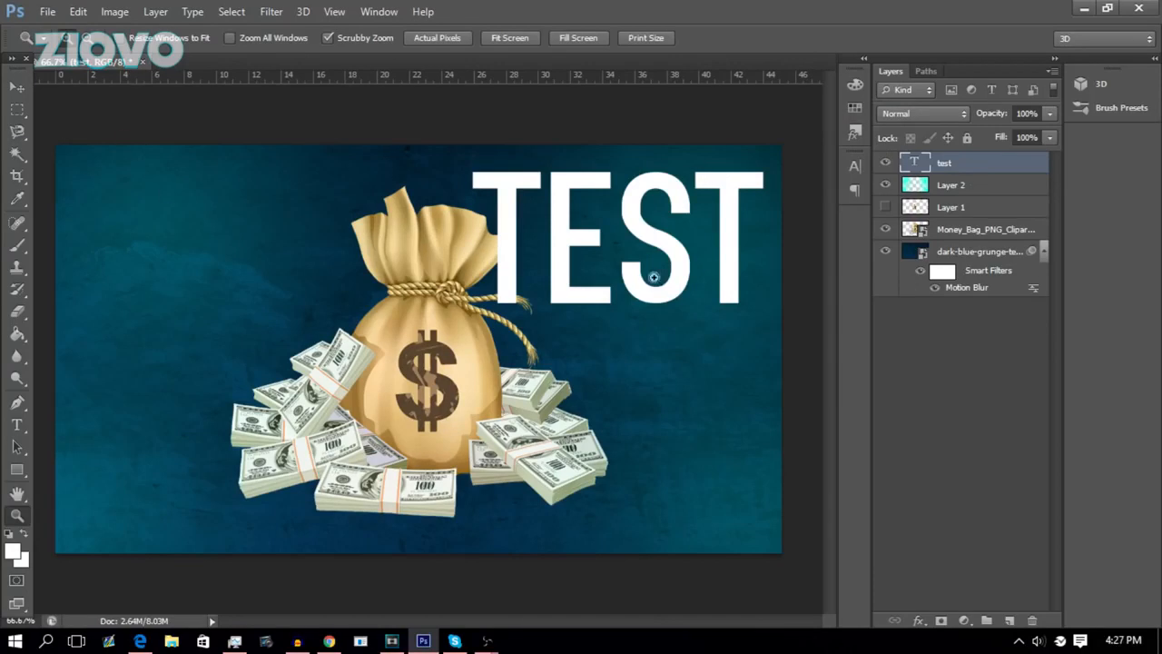
- Move the money bag image straight up by about 2 cm
{"action": "left_click", "coordinate": [980, 232]}
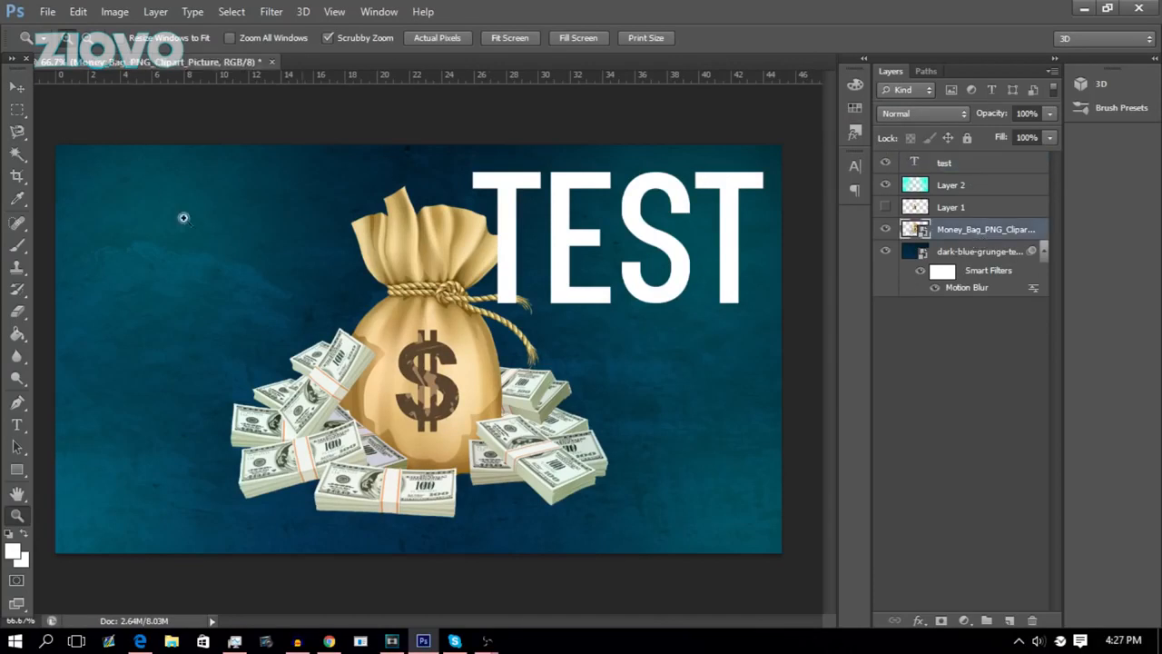
{"action": "left_click", "coordinate": [17, 87]}
{"action": "left_click_drag", "start_coordinate": [461, 396], "coordinate": [454, 388]}
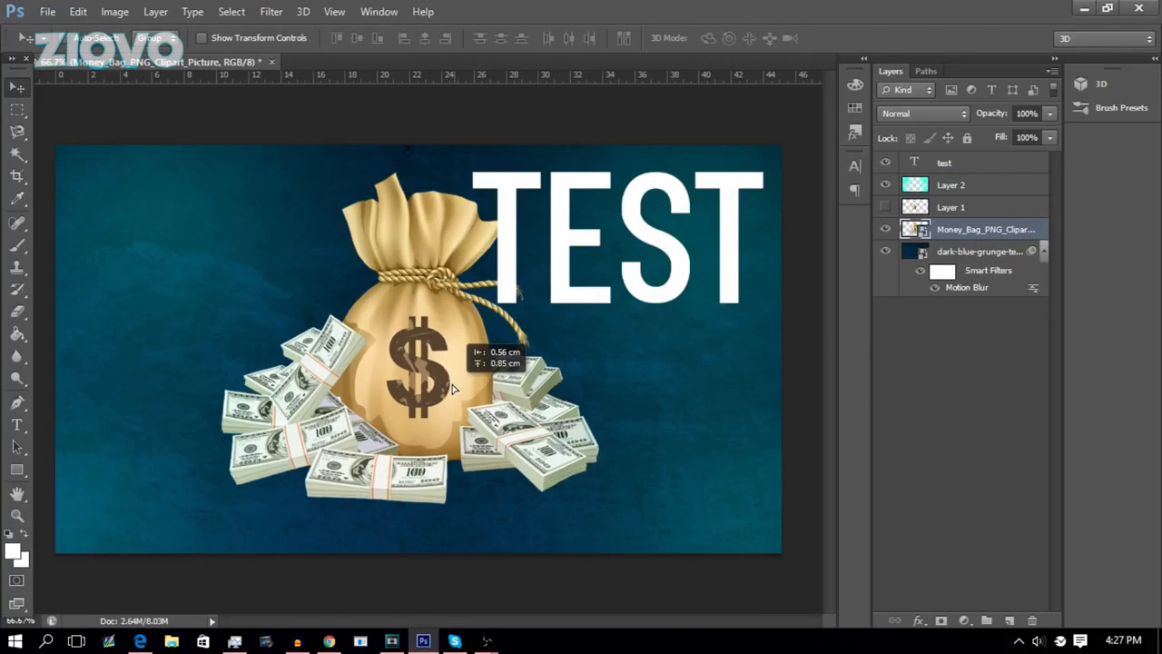
{"action": "left_click_drag", "start_coordinate": [454, 388], "coordinate": [406, 398]}
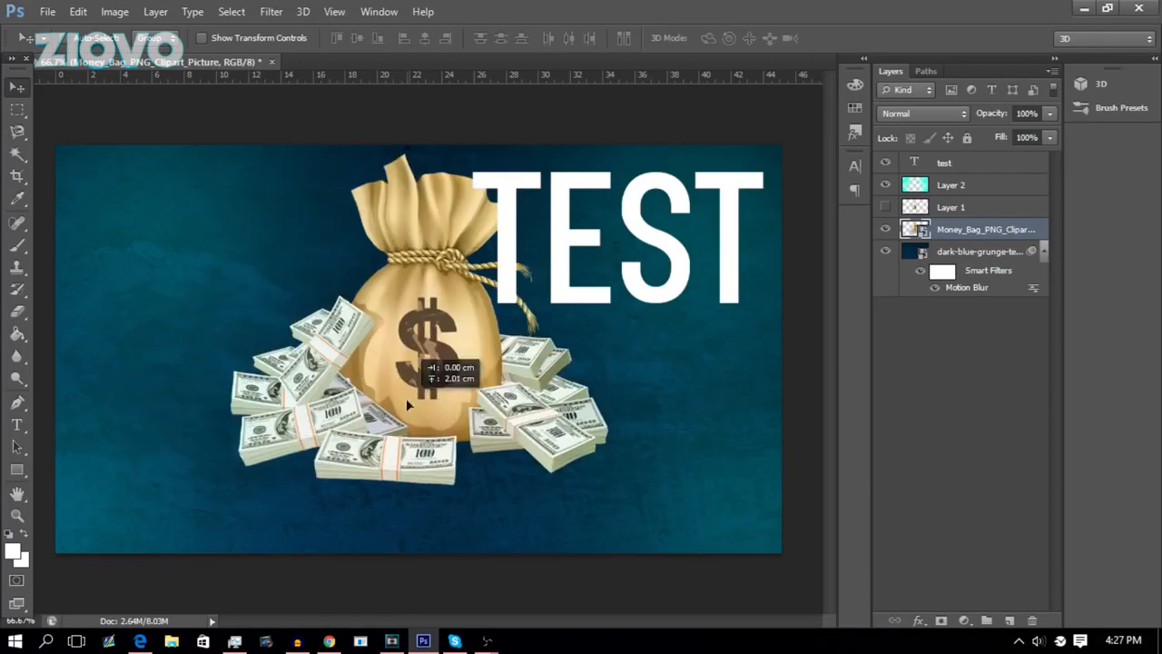
- Move the TEST text over the lower part of the money bag and align it to the canvas's horizontal centre
{"action": "left_click", "coordinate": [968, 169]}
{"action": "left_click_drag", "start_coordinate": [624, 227], "coordinate": [377, 487]}
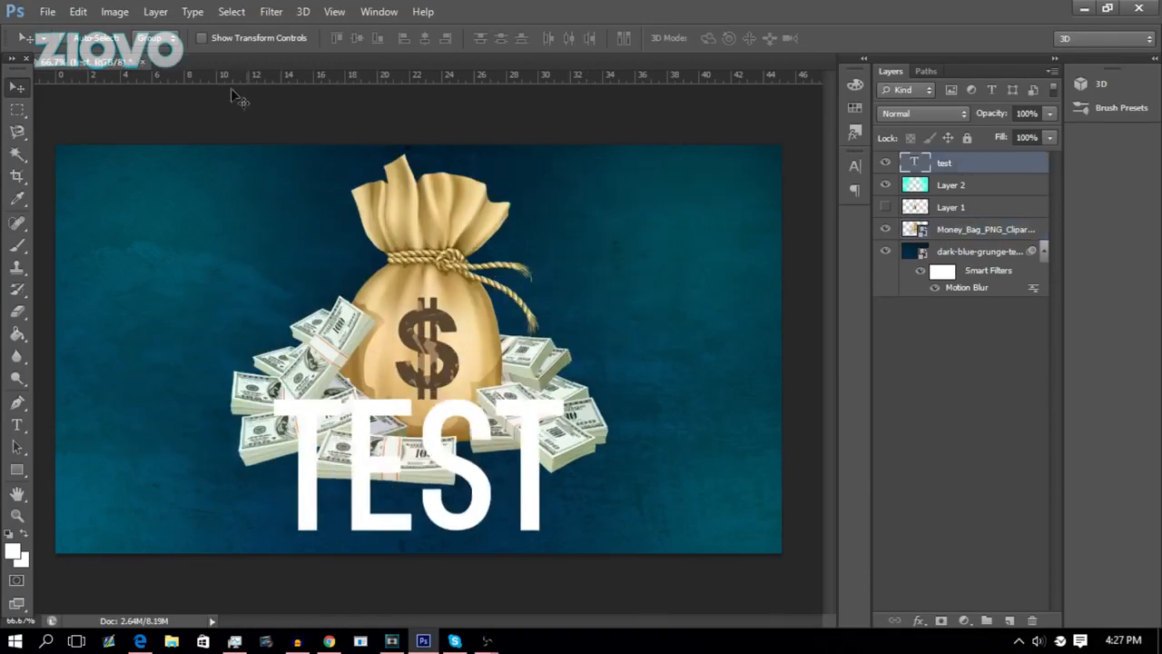
{"action": "key", "text": "ctrl+a"}
{"action": "left_click", "coordinate": [155, 11]}
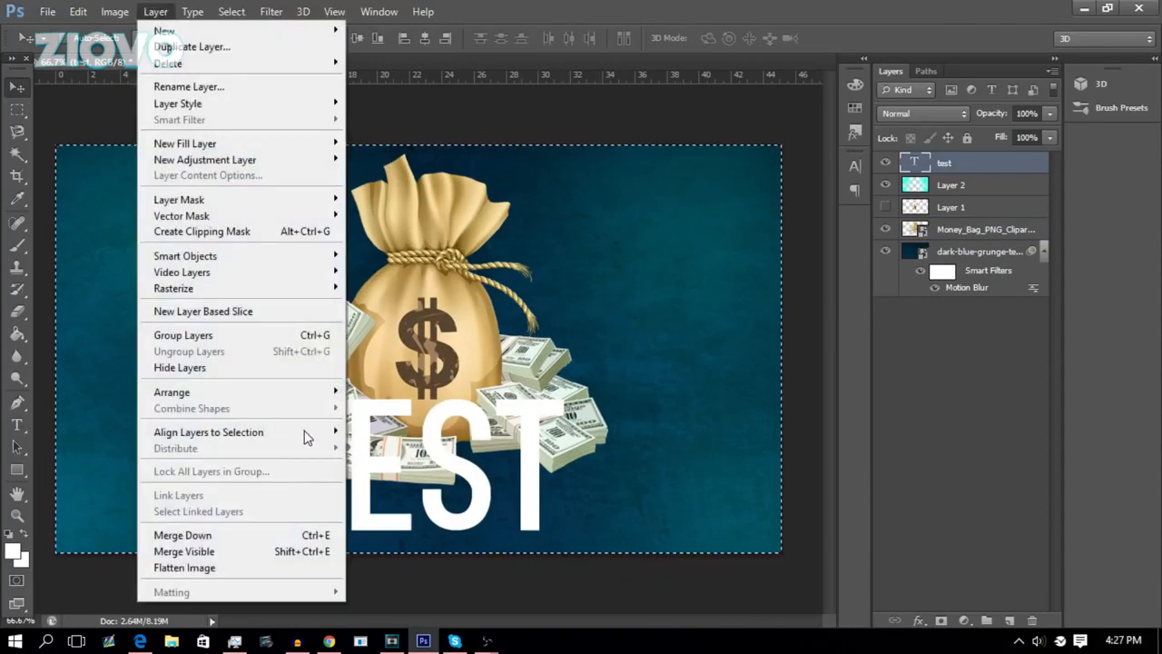
{"action": "mouse_move", "coordinate": [306, 433]}
{"action": "left_click", "coordinate": [404, 504]}
{"action": "key", "text": "ctrl+d"}
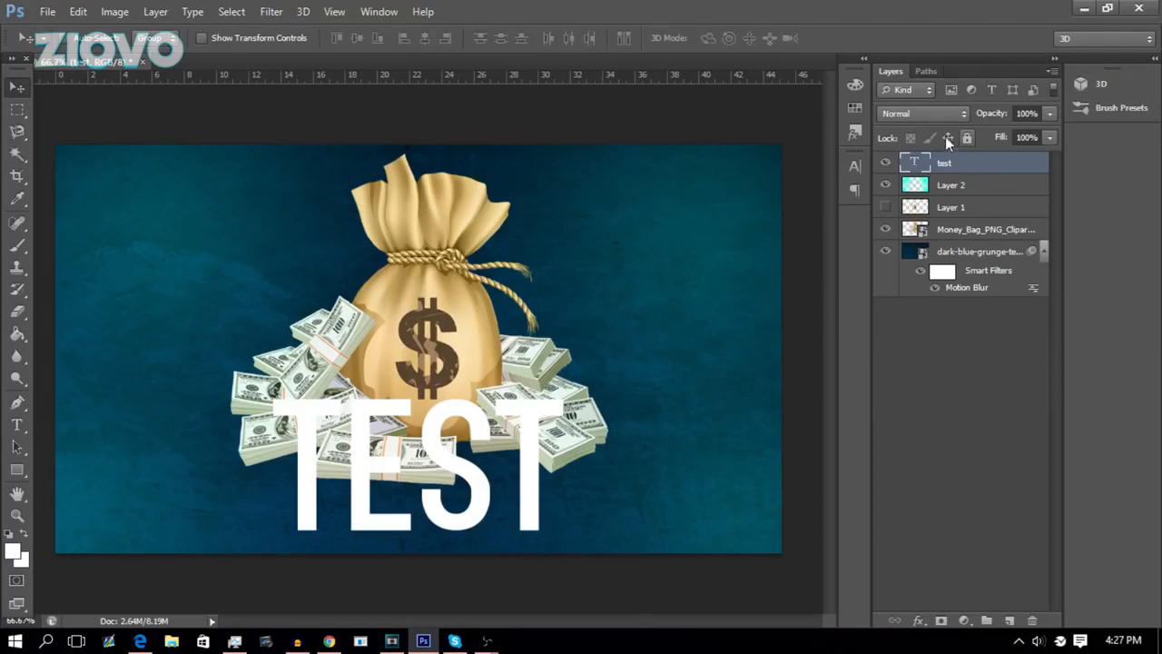
- Look over the character settings and their extra options for the TEST text
{"action": "left_click", "coordinate": [855, 165]}
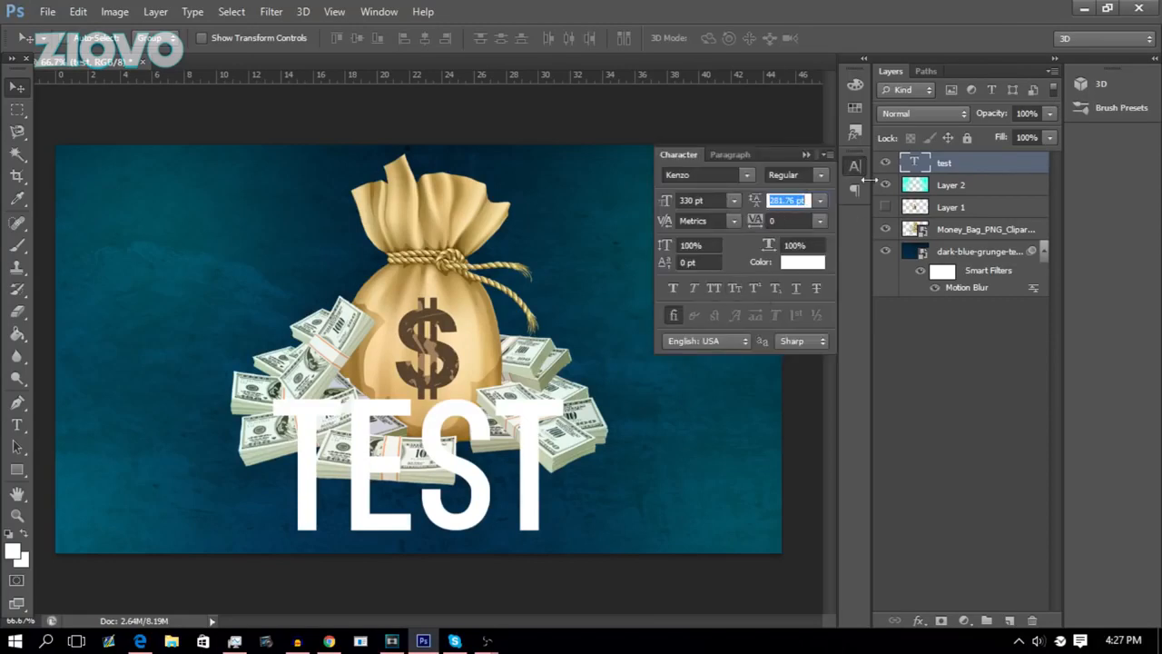
{"action": "left_click", "coordinate": [828, 155]}
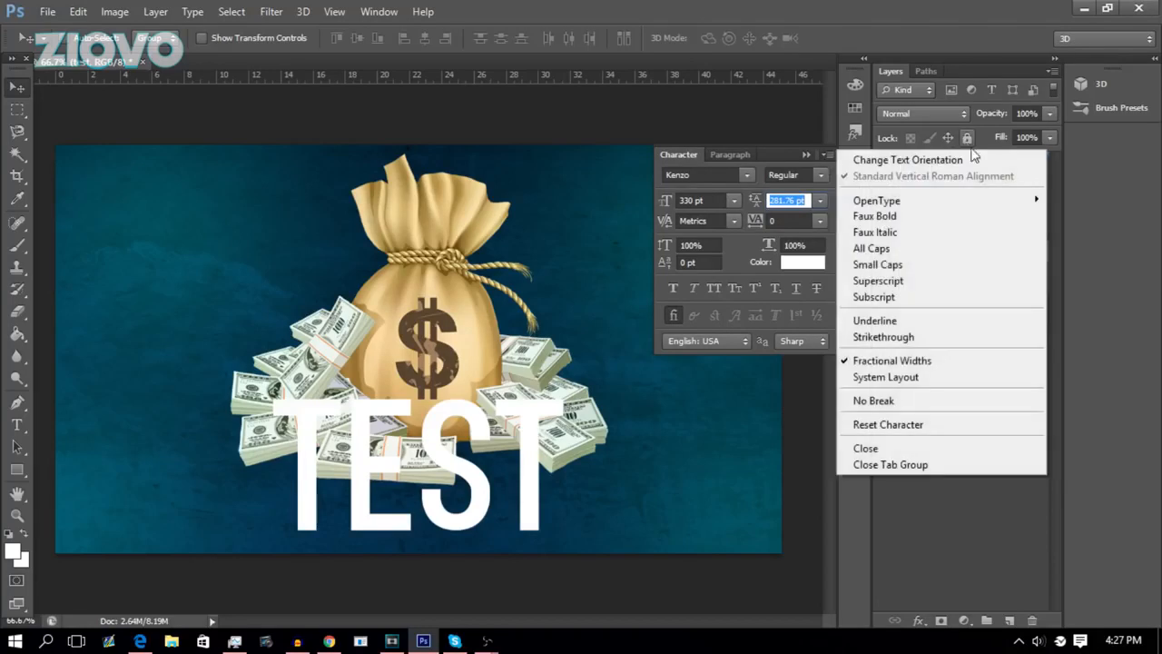
{"action": "left_click", "coordinate": [903, 516]}
- Collapse the character settings and fully lock the money bag layer
{"action": "left_click", "coordinate": [973, 229]}
{"action": "left_click", "coordinate": [806, 154]}
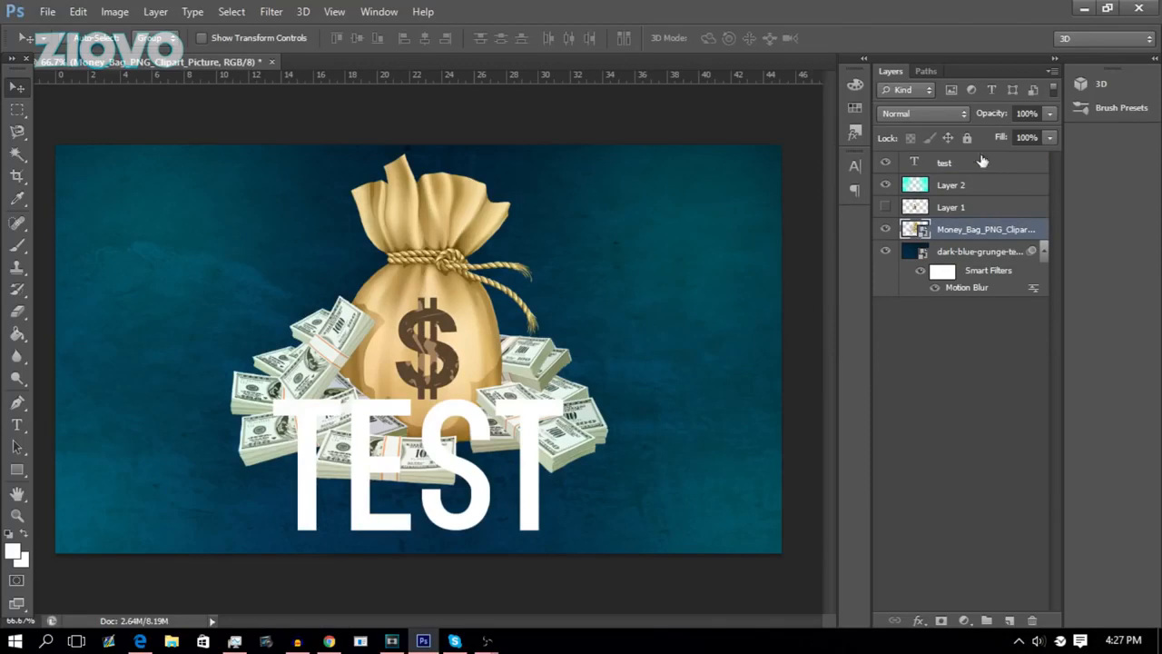
{"action": "left_click", "coordinate": [968, 138]}
- Open the blending options of the TEST text layer
{"action": "left_click", "coordinate": [978, 165]}
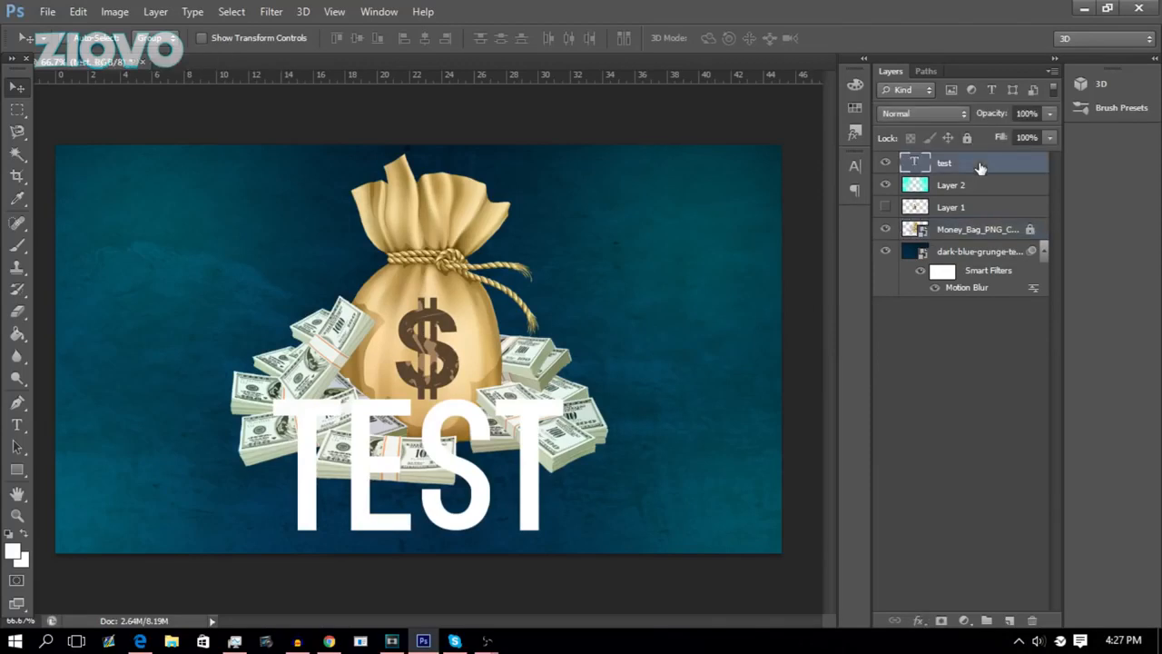
{"action": "right_click", "coordinate": [979, 166]}
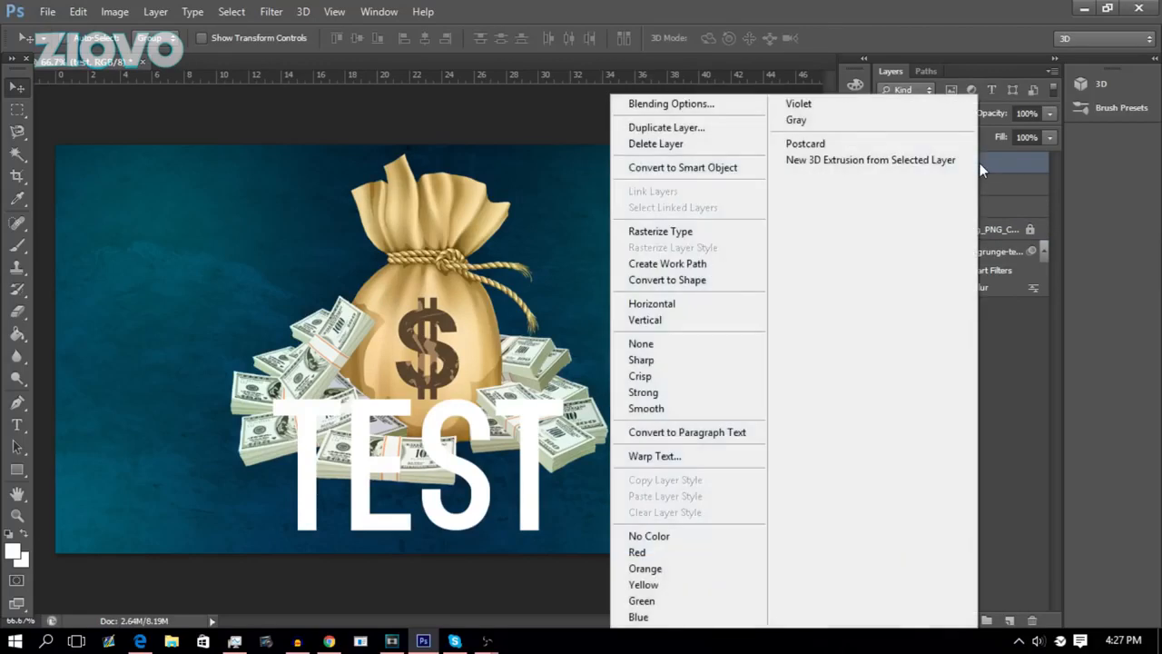
{"action": "left_click", "coordinate": [701, 108]}
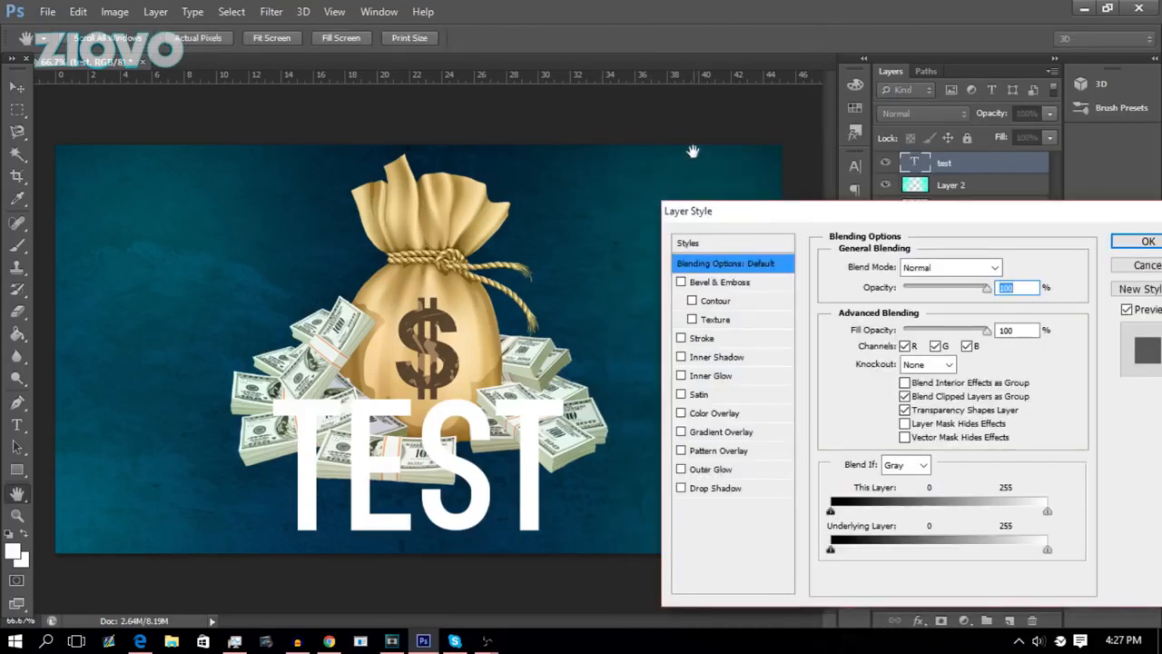
- Try a stroke and a colour overlay on the TEST text, and switch both effects off
{"action": "left_click", "coordinate": [681, 337]}
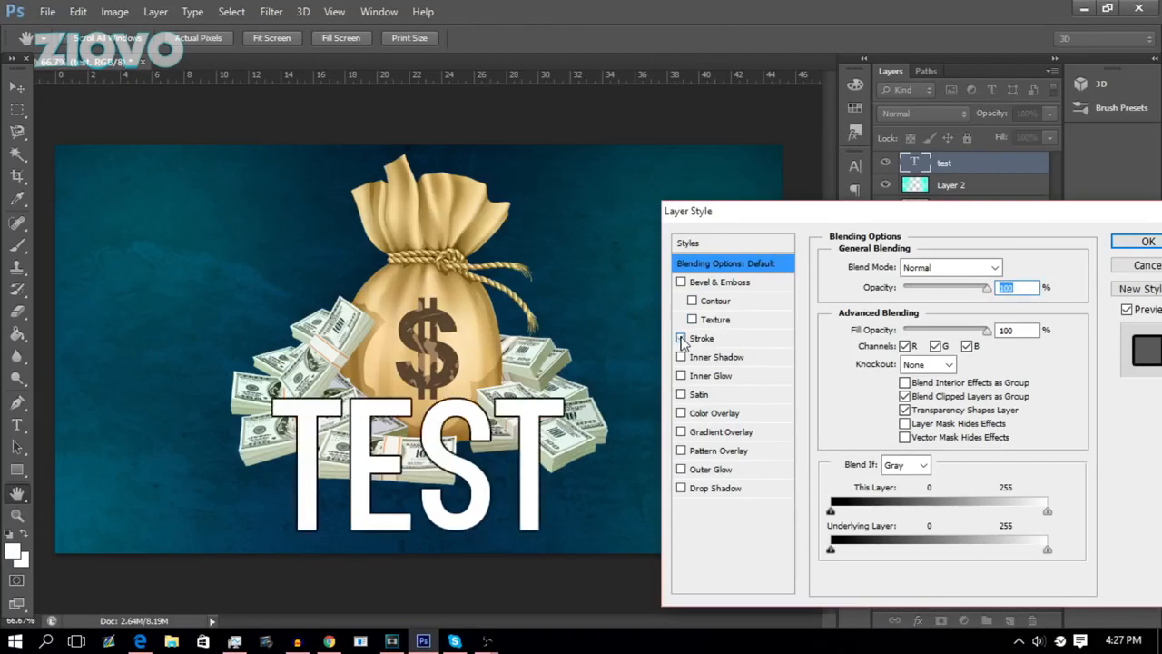
{"action": "left_click", "coordinate": [702, 340]}
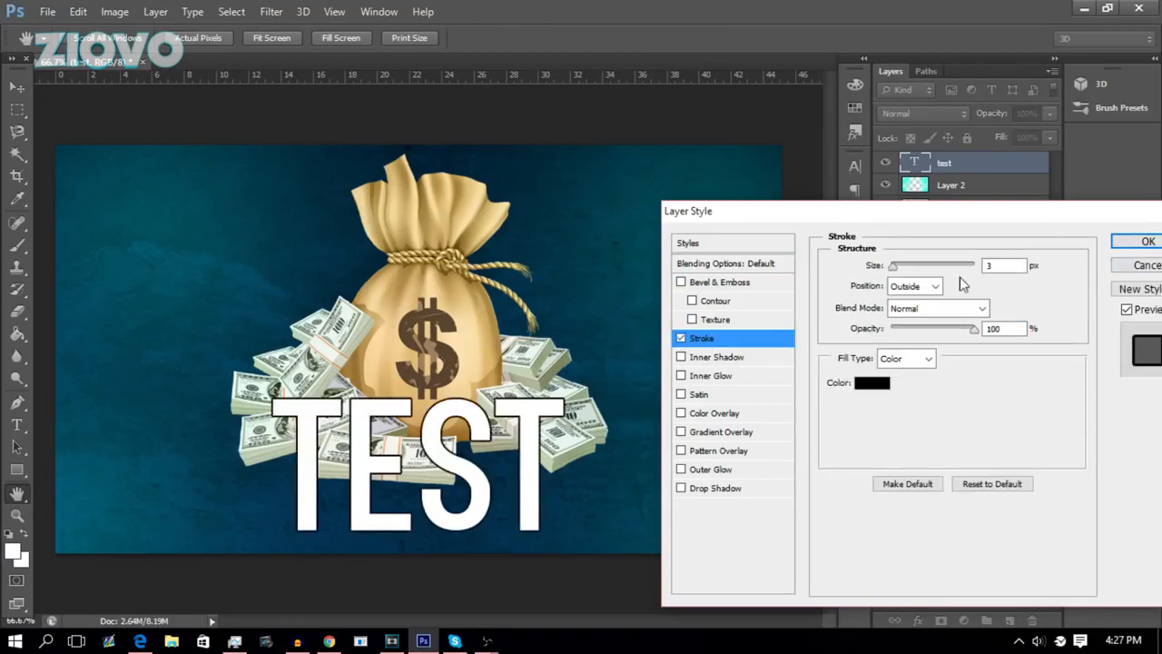
{"action": "left_click", "coordinate": [681, 413]}
{"action": "left_click", "coordinate": [680, 413]}
{"action": "left_click", "coordinate": [680, 338]}
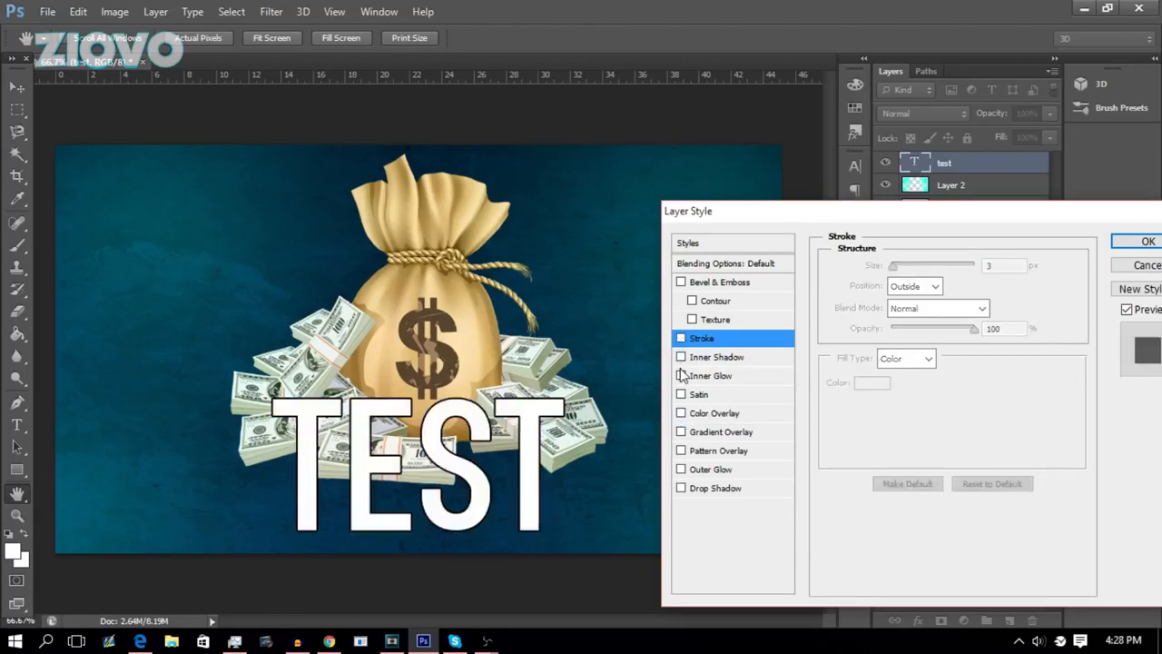
- Add a gradient overlay to the TEST text with its opacity set to 10%
{"action": "left_click", "coordinate": [681, 432]}
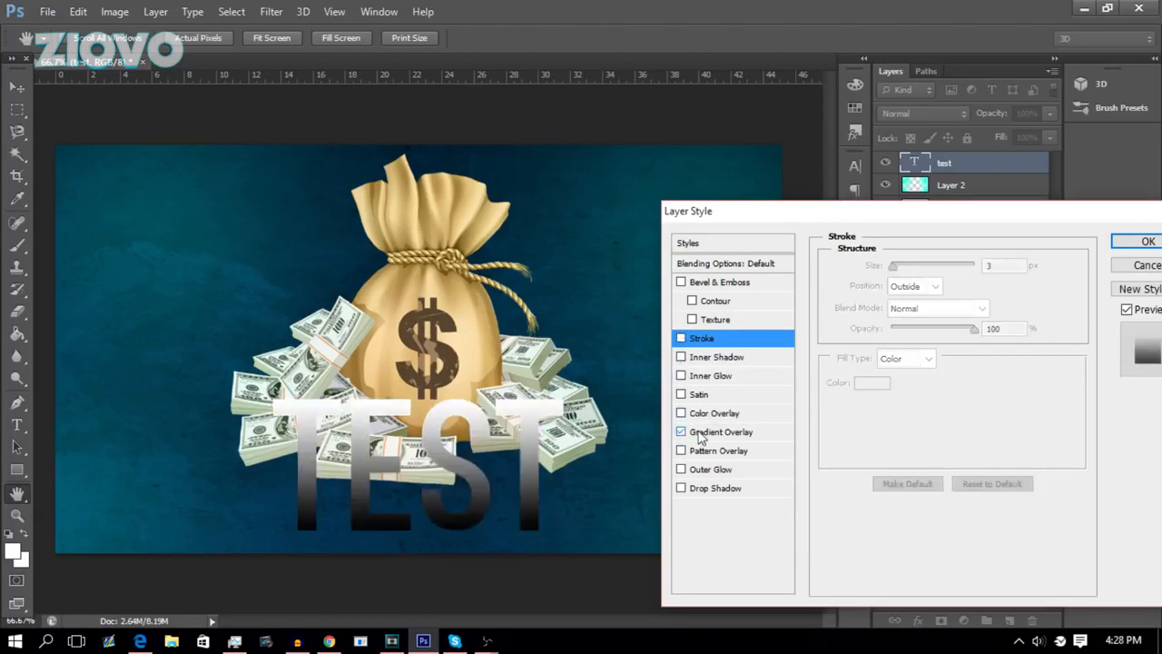
{"action": "left_click", "coordinate": [722, 433]}
{"action": "left_click", "coordinate": [1033, 287]}
{"action": "key", "text": "BackSpace"}
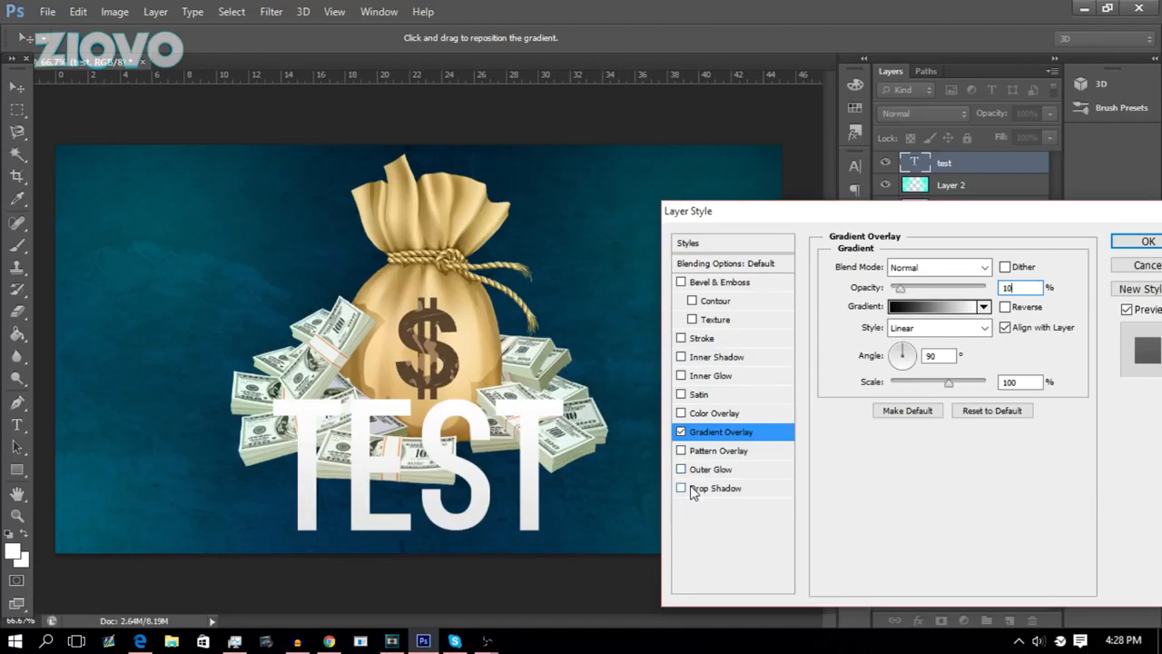
- Add a drop shadow to the TEST text with 100% opacity and a distance of 0 px
{"action": "left_click", "coordinate": [734, 491]}
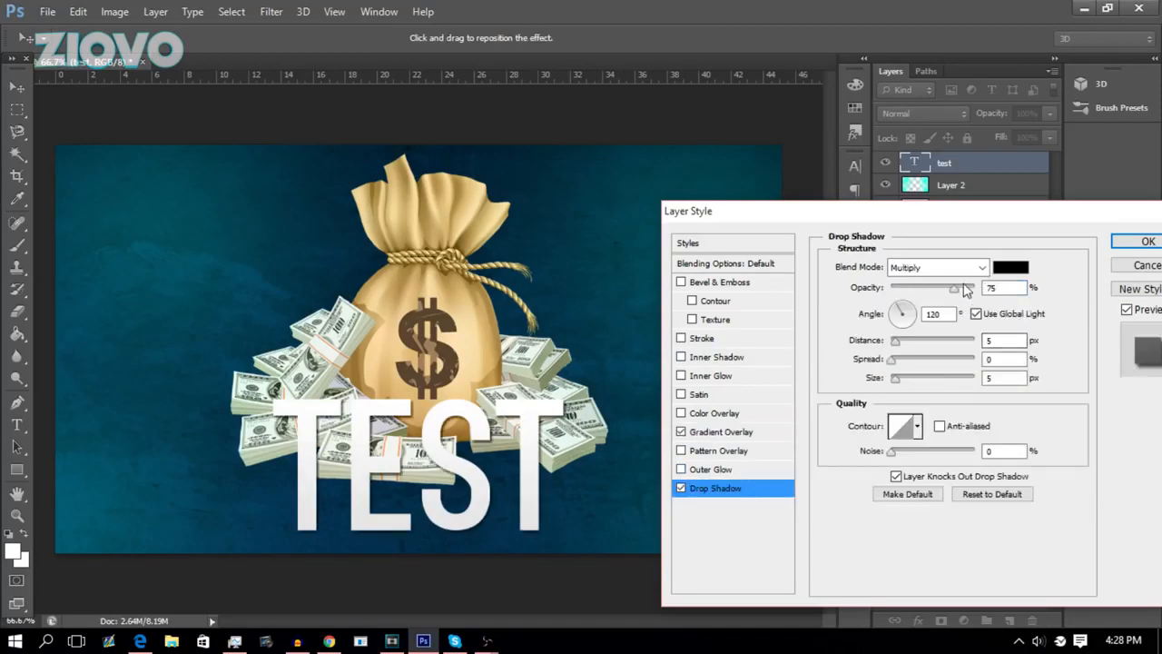
{"action": "left_click", "coordinate": [1005, 339]}
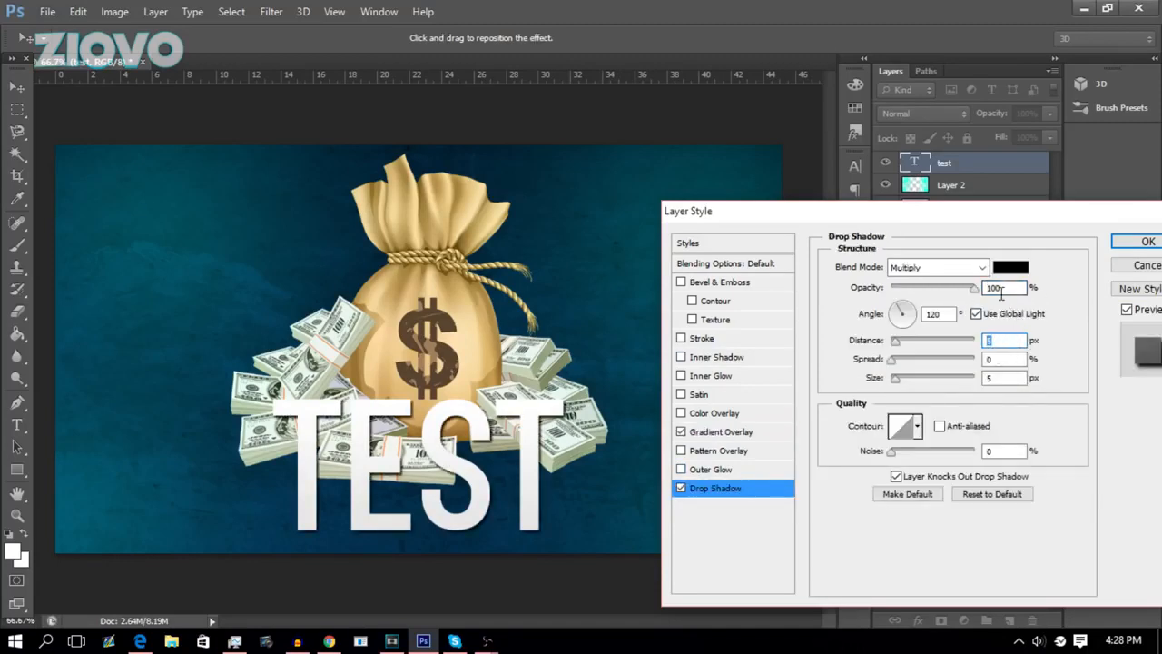
{"action": "type", "text": "0"}
- Set the drop shadow's spread to 44% and size to 44 px, and apply the layer style
{"action": "left_click", "coordinate": [1008, 358]}
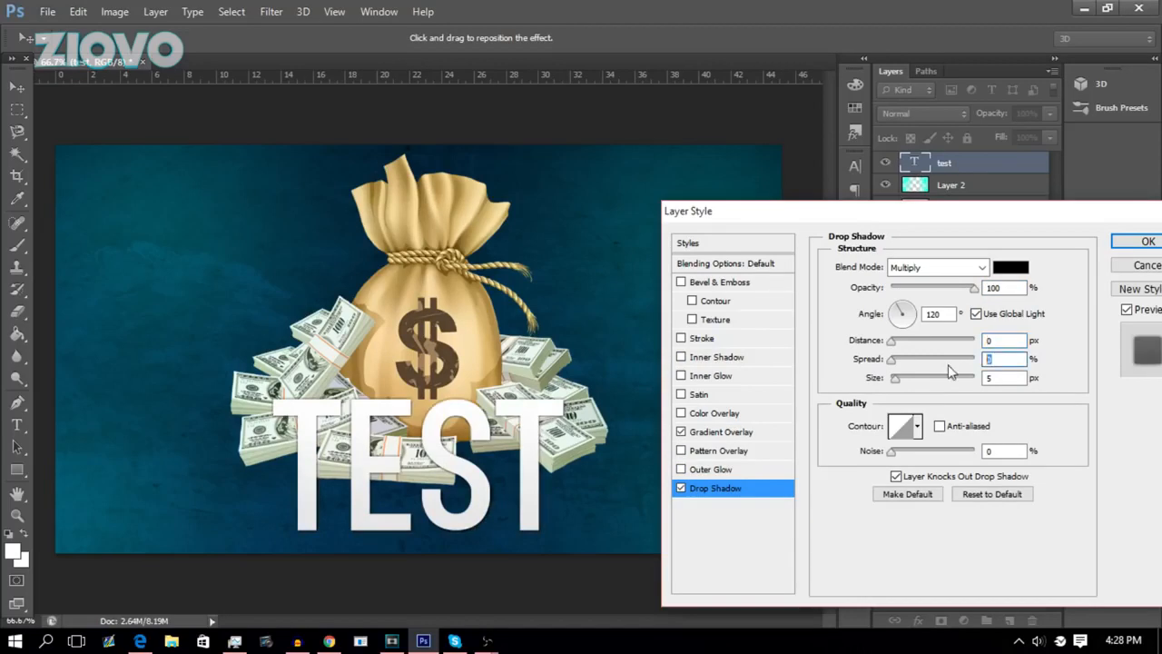
{"action": "type", "text": "33"}
{"action": "key", "text": "Tab"}
{"action": "type", "text": "33"}
{"action": "left_click", "coordinate": [1000, 358]}
{"action": "type", "text": "44"}
{"action": "key", "text": "Tab"}
{"action": "type", "text": "44"}
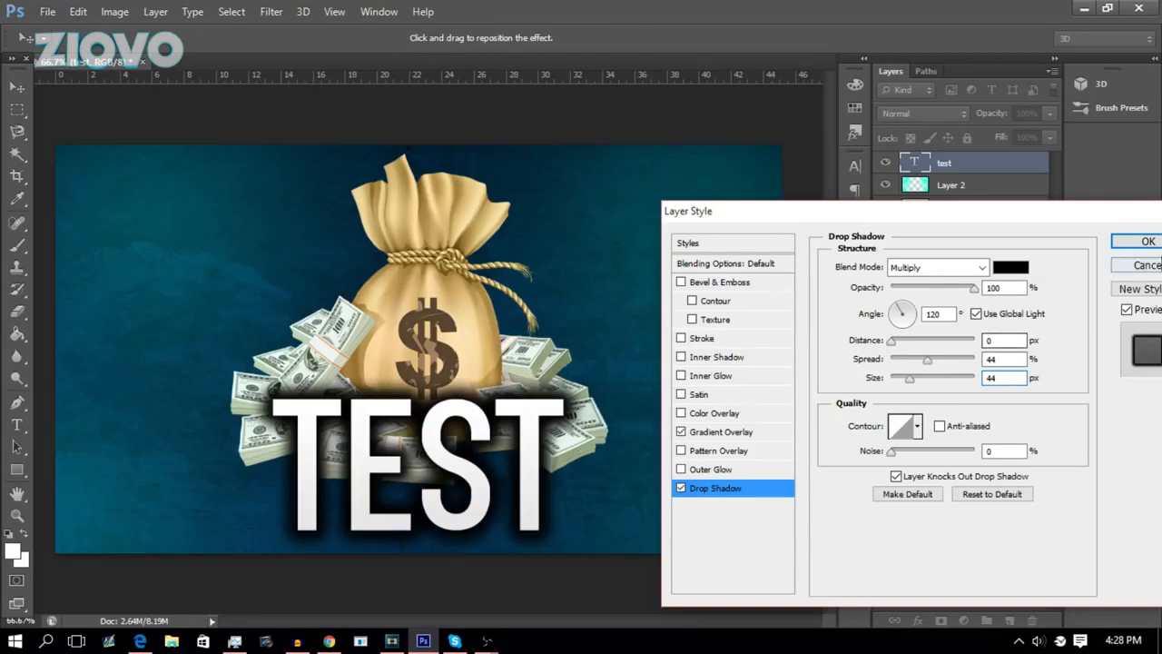
{"action": "left_click", "coordinate": [1148, 242]}
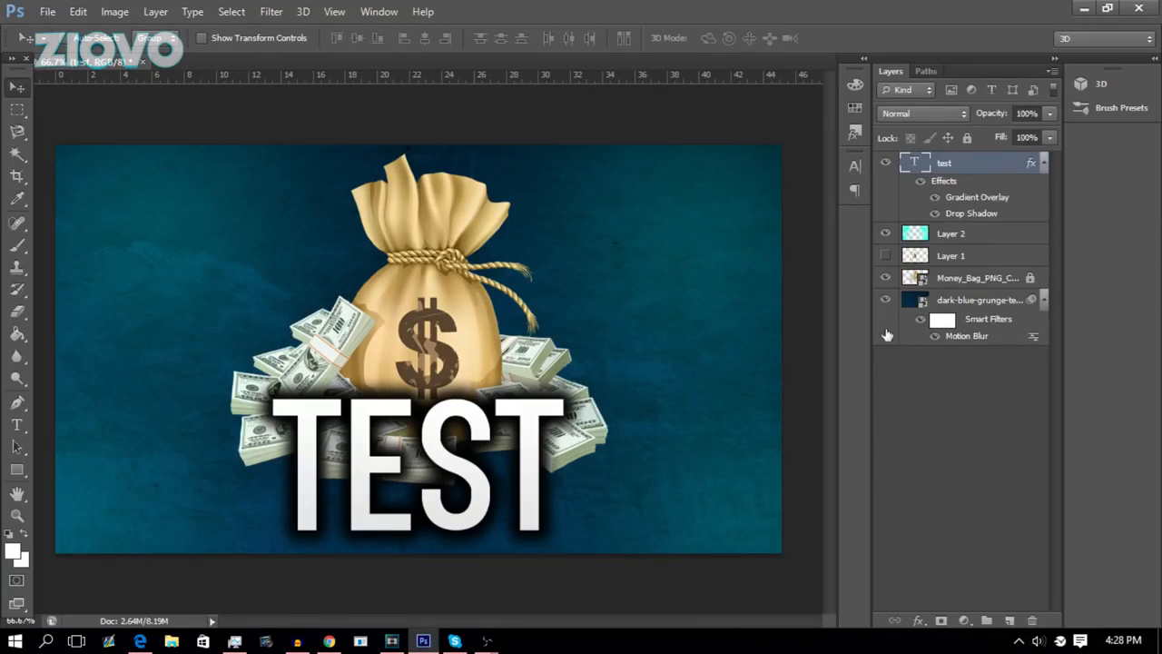
- Copy the TEST text's layer style and paste it onto the unlocked money bag layer
{"action": "right_click", "coordinate": [968, 164]}
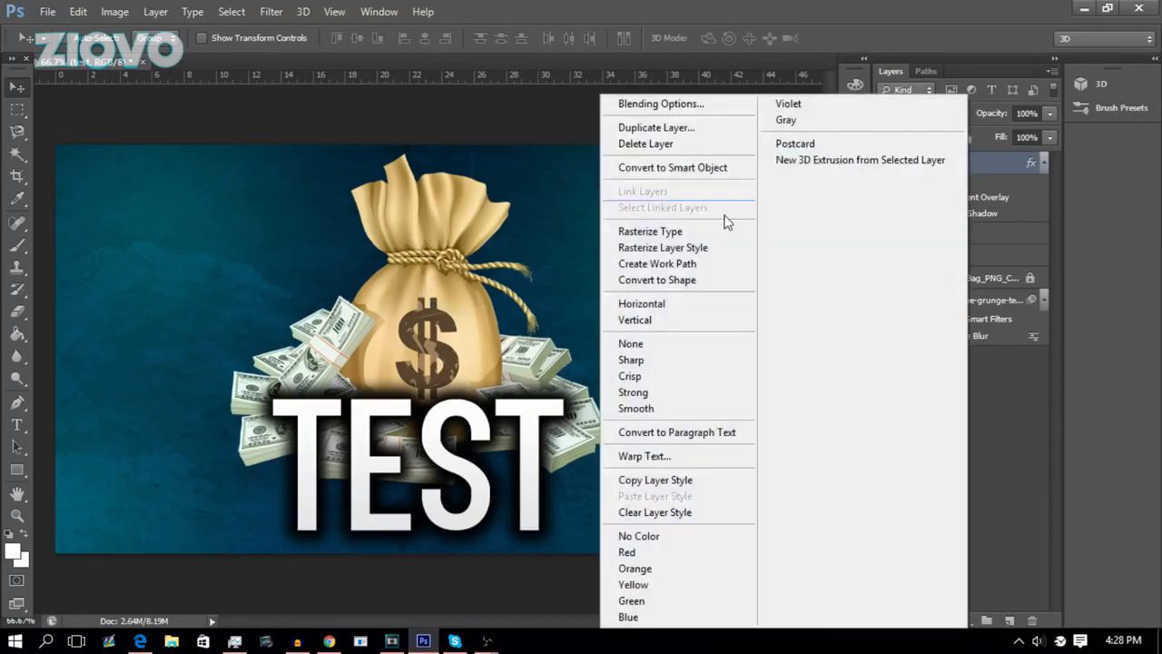
{"action": "left_click", "coordinate": [713, 479]}
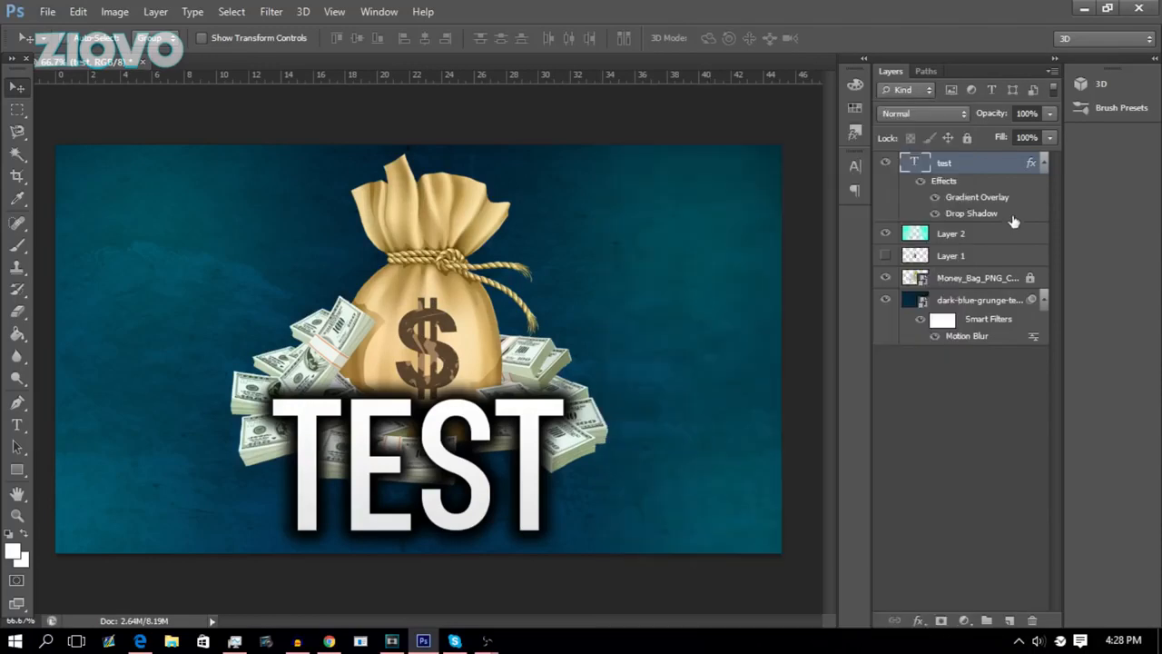
{"action": "left_click", "coordinate": [1007, 278]}
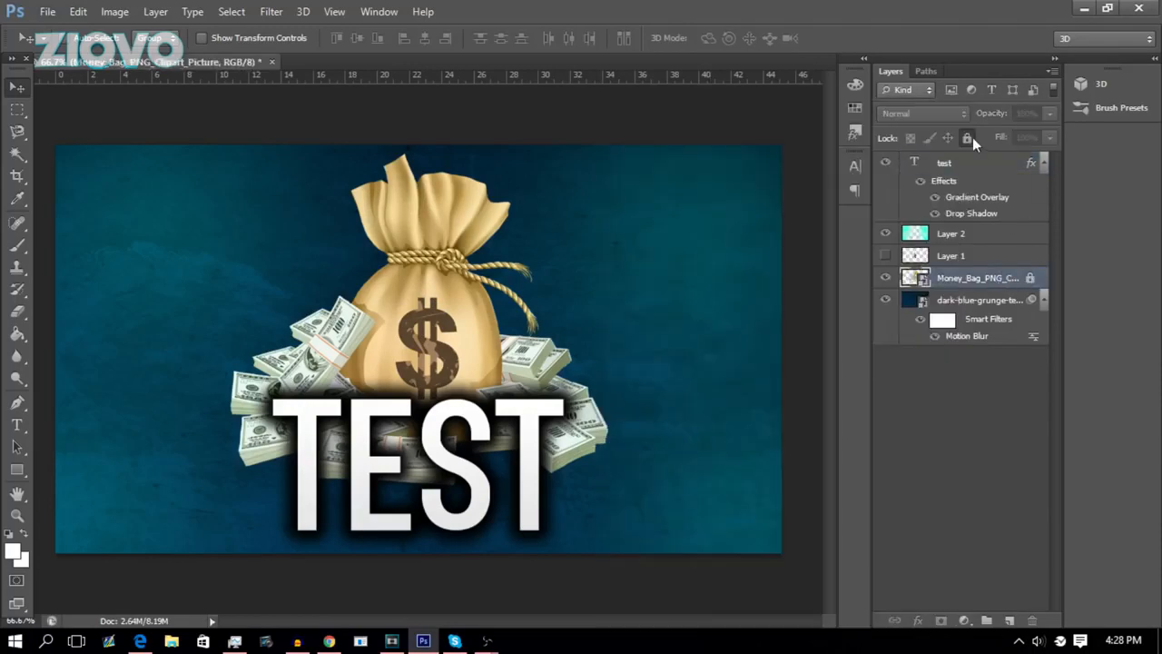
{"action": "right_click", "coordinate": [1002, 279]}
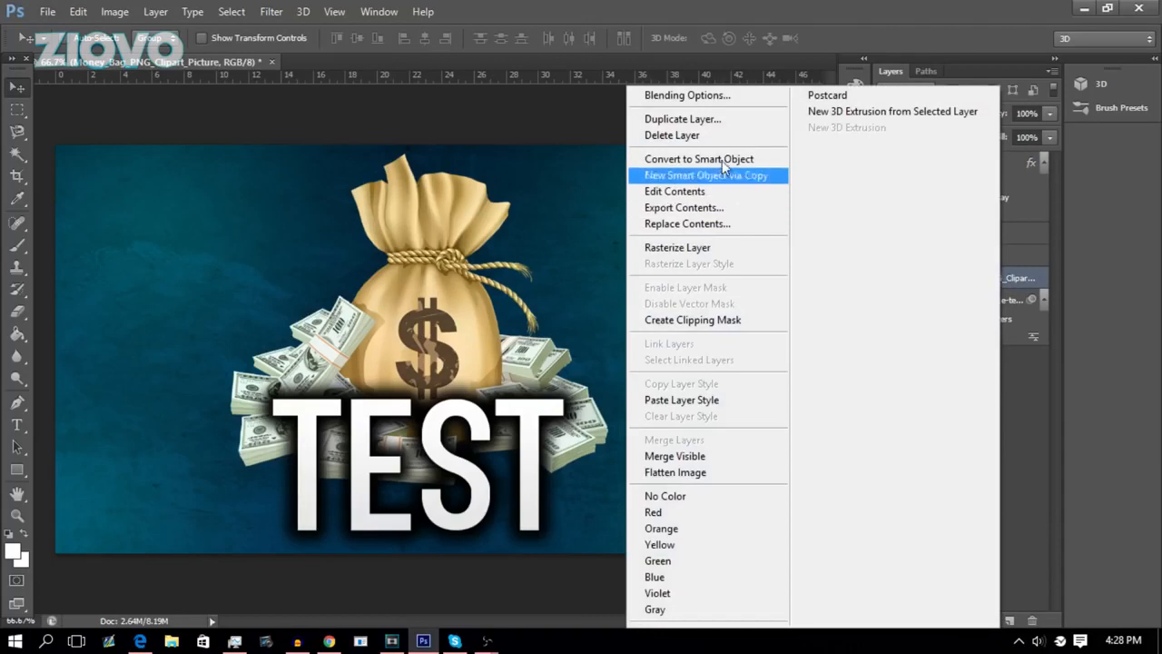
{"action": "left_click", "coordinate": [732, 400]}
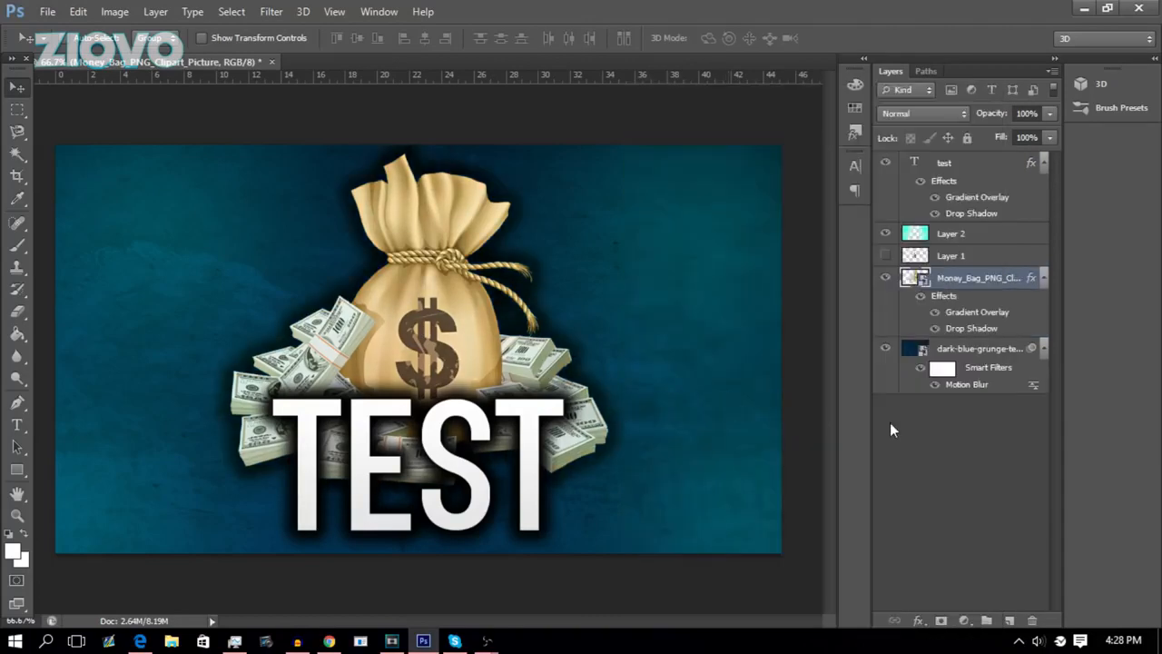
- Add an empty layer above the money bag layer and look over the available layer effects
{"action": "left_click", "coordinate": [1009, 622]}
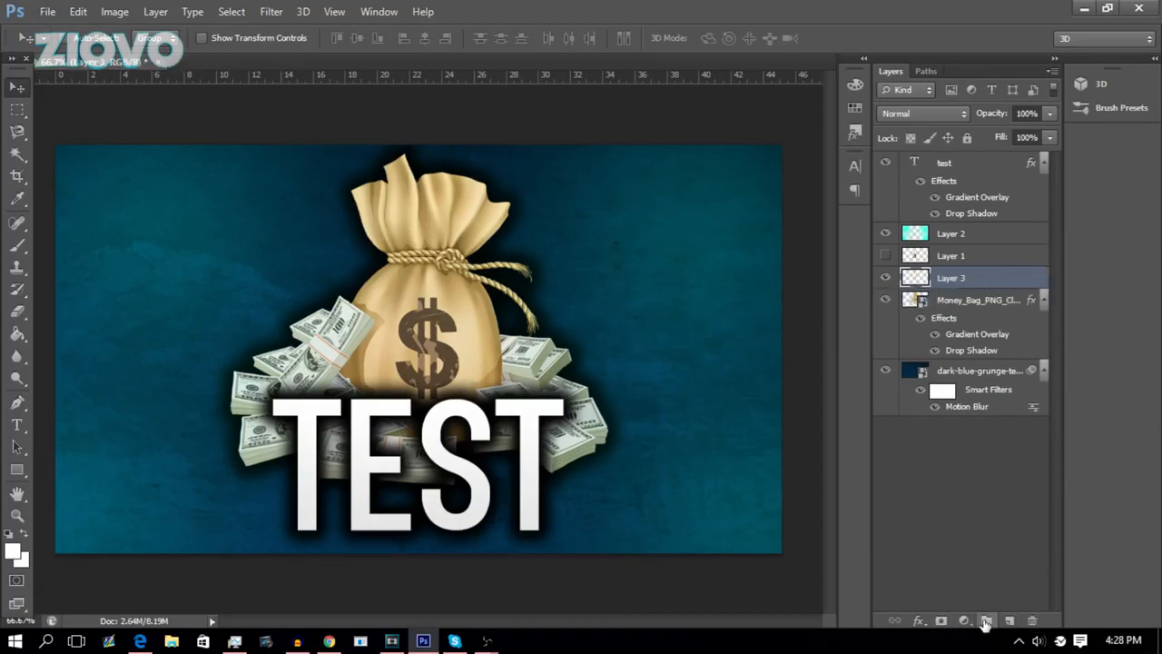
{"action": "left_click", "coordinate": [919, 621]}
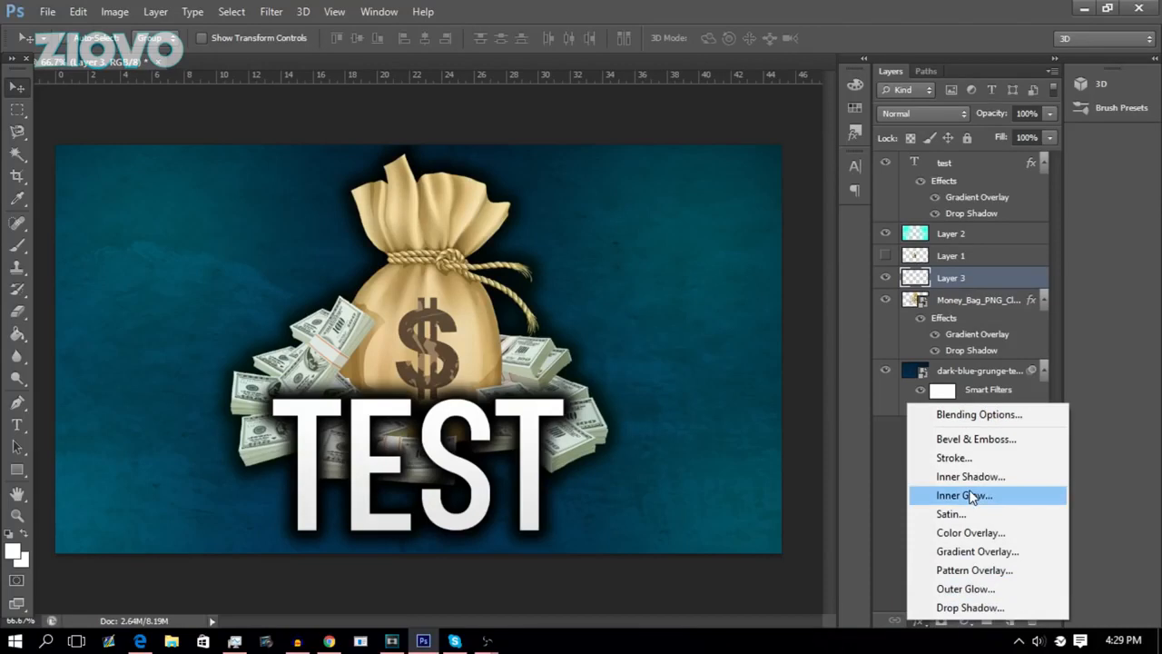
{"action": "left_click", "coordinate": [47, 11]}
- Start saving the image under a new file type with PNG as the format
{"action": "left_click", "coordinate": [47, 11]}
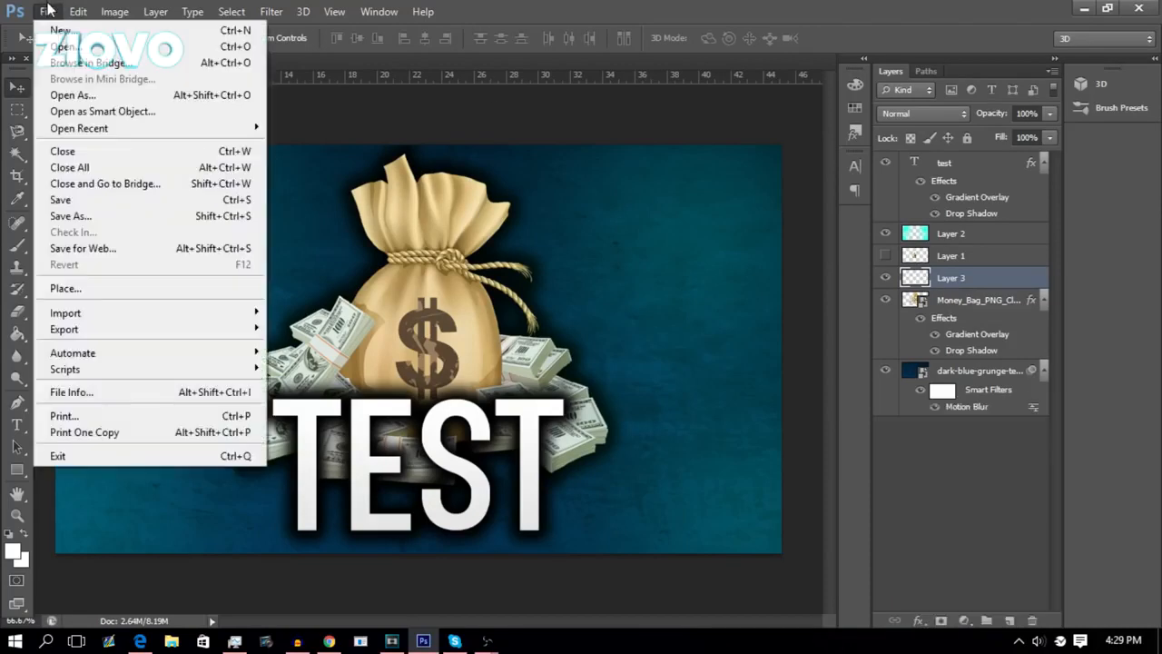
{"action": "left_click", "coordinate": [152, 215]}
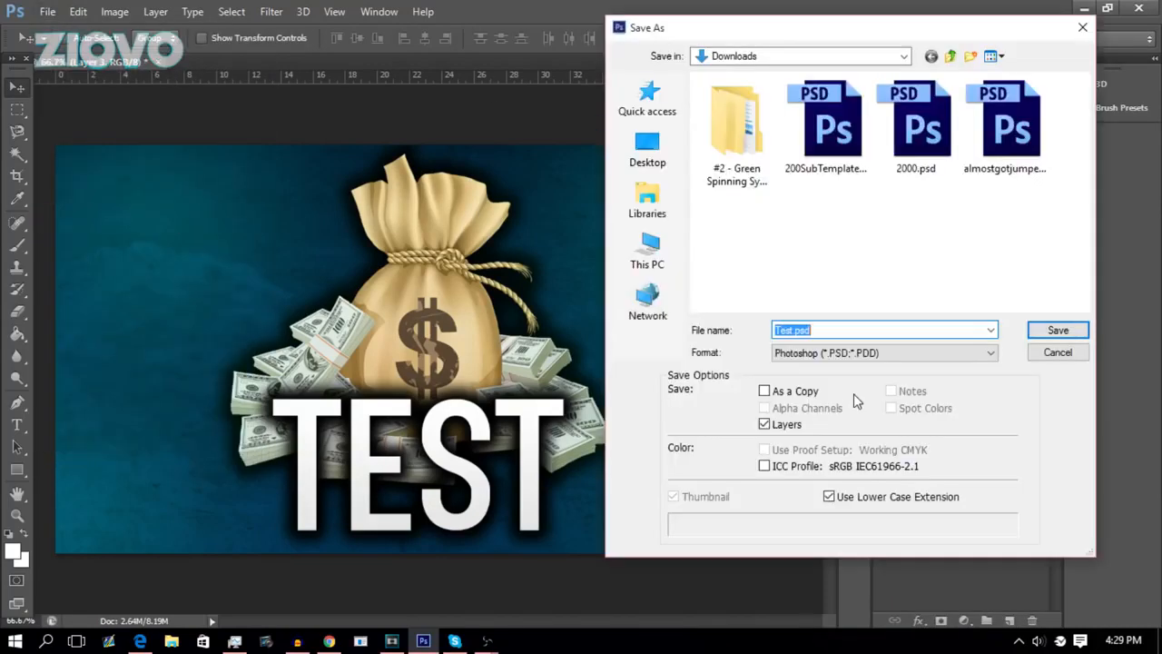
{"action": "left_click", "coordinate": [857, 354]}
{"action": "left_click", "coordinate": [877, 562]}
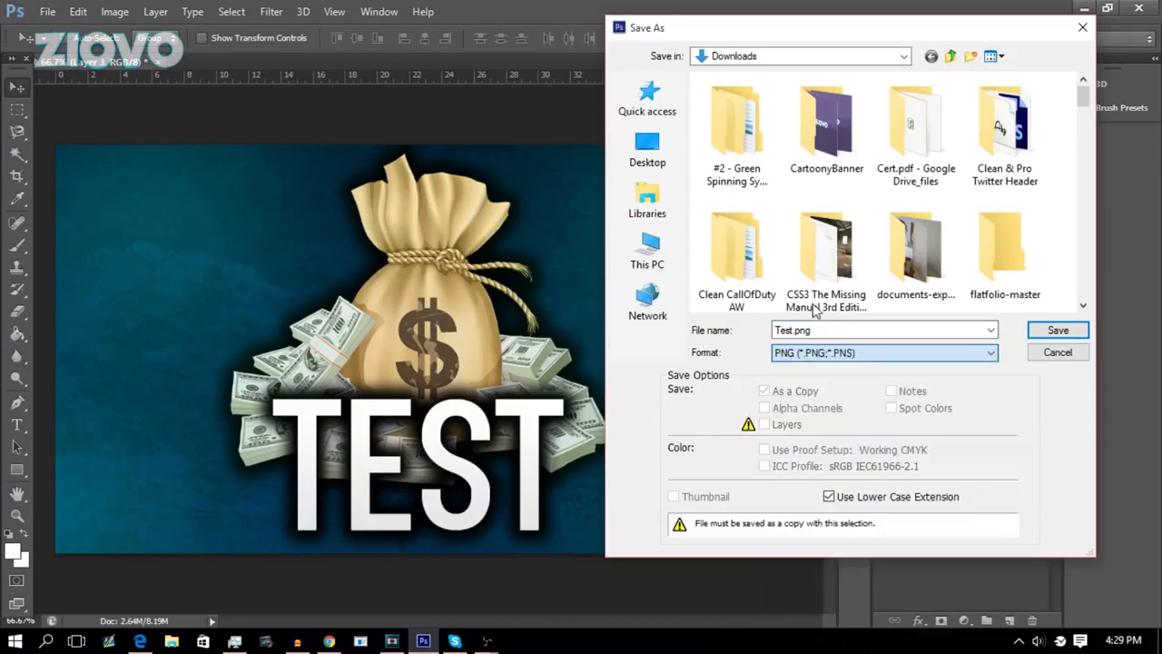